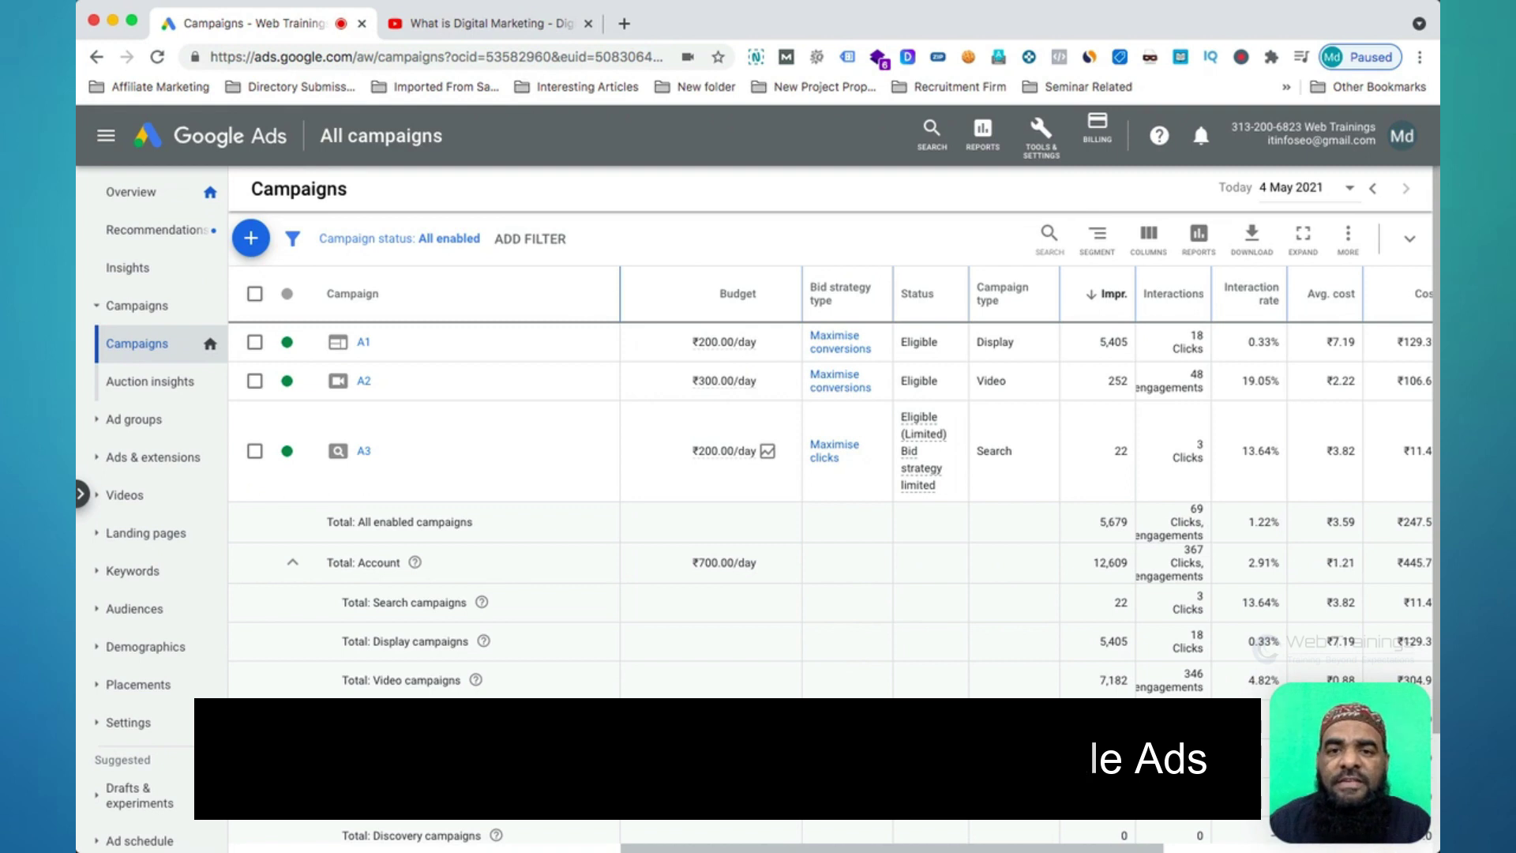
Step: Open the YouTube channel links in the linked accounts and cancel the pending link request to Web Trainings Academy
{"action": "left_click", "coordinate": [1058, 150]}
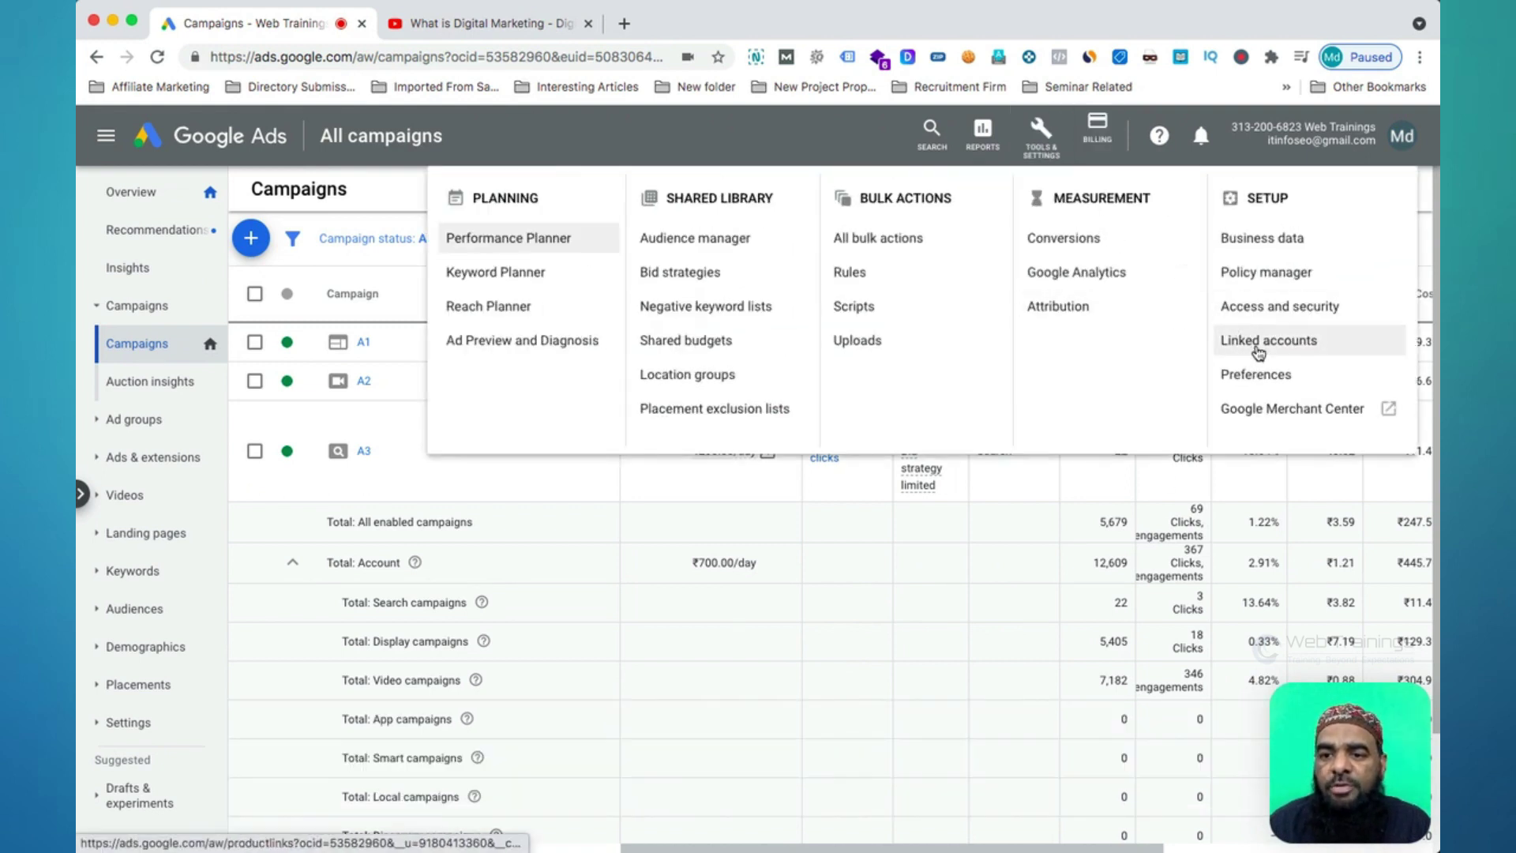
{"action": "left_click", "coordinate": [1258, 348]}
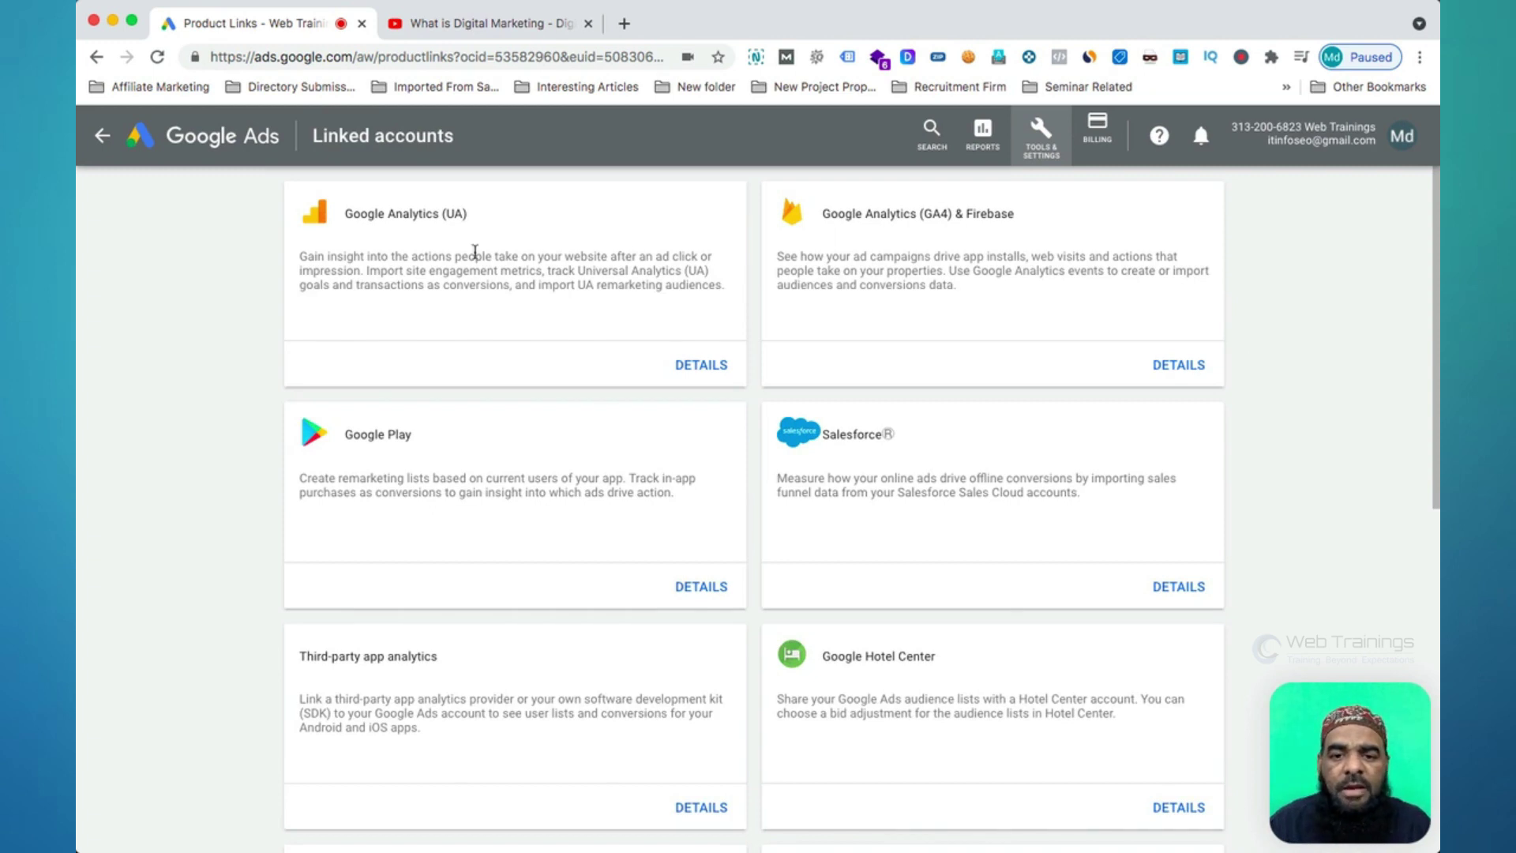
{"action": "scroll", "coordinate": [884, 559], "scroll_direction": "down", "scroll_amount": 5}
{"action": "scroll", "coordinate": [884, 559], "scroll_direction": "down", "scroll_amount": 3}
{"action": "scroll", "coordinate": [884, 561], "scroll_direction": "up", "scroll_amount": 2}
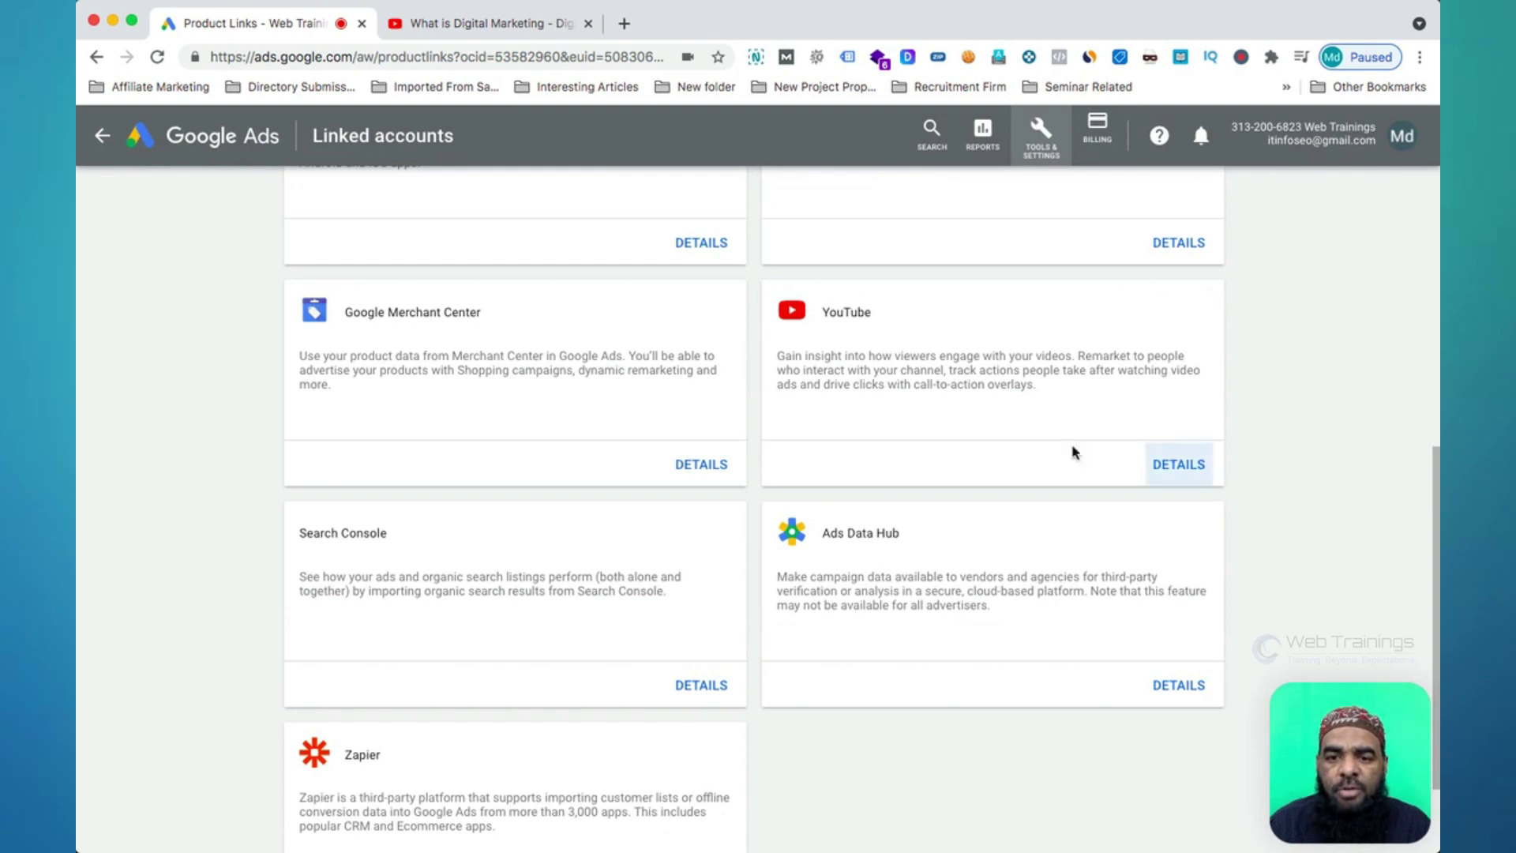
{"action": "left_click", "coordinate": [1188, 484]}
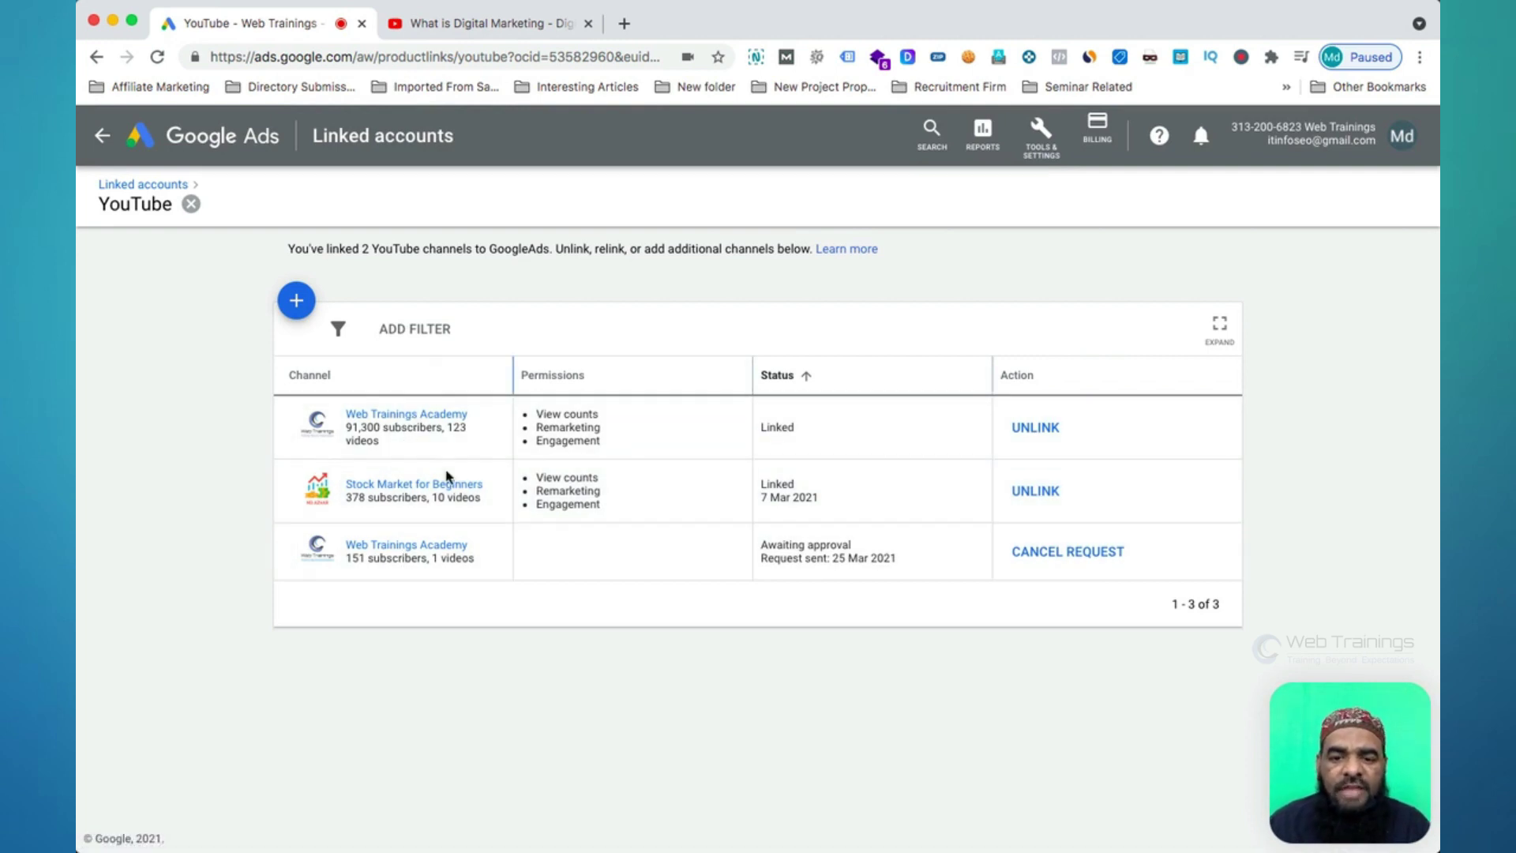
{"action": "left_click", "coordinate": [1062, 551]}
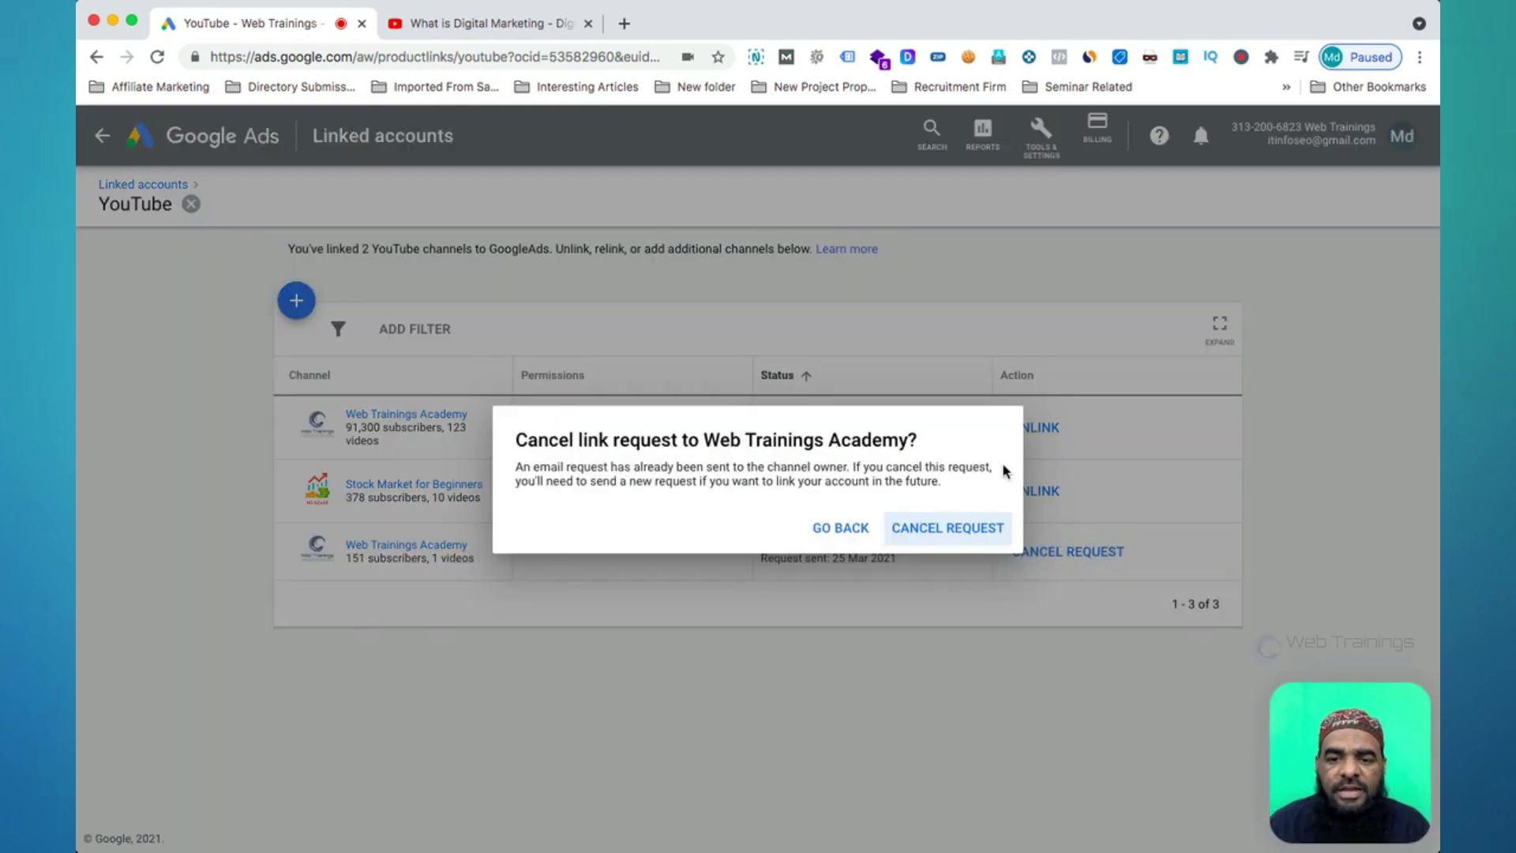
{"action": "left_click", "coordinate": [956, 533]}
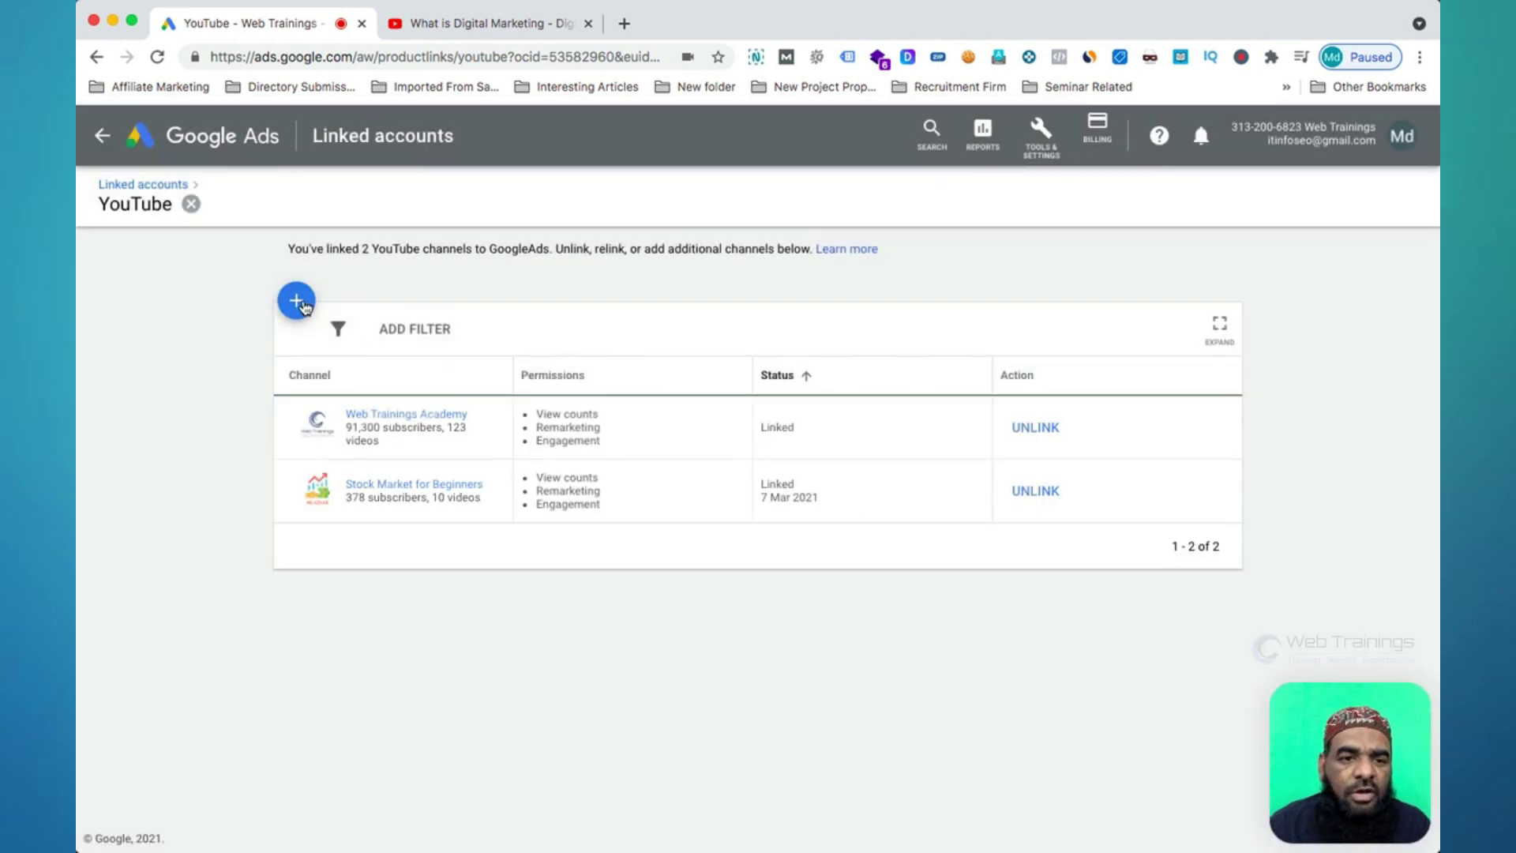
{"action": "left_click", "coordinate": [298, 301]}
{"action": "left_click", "coordinate": [680, 508]}
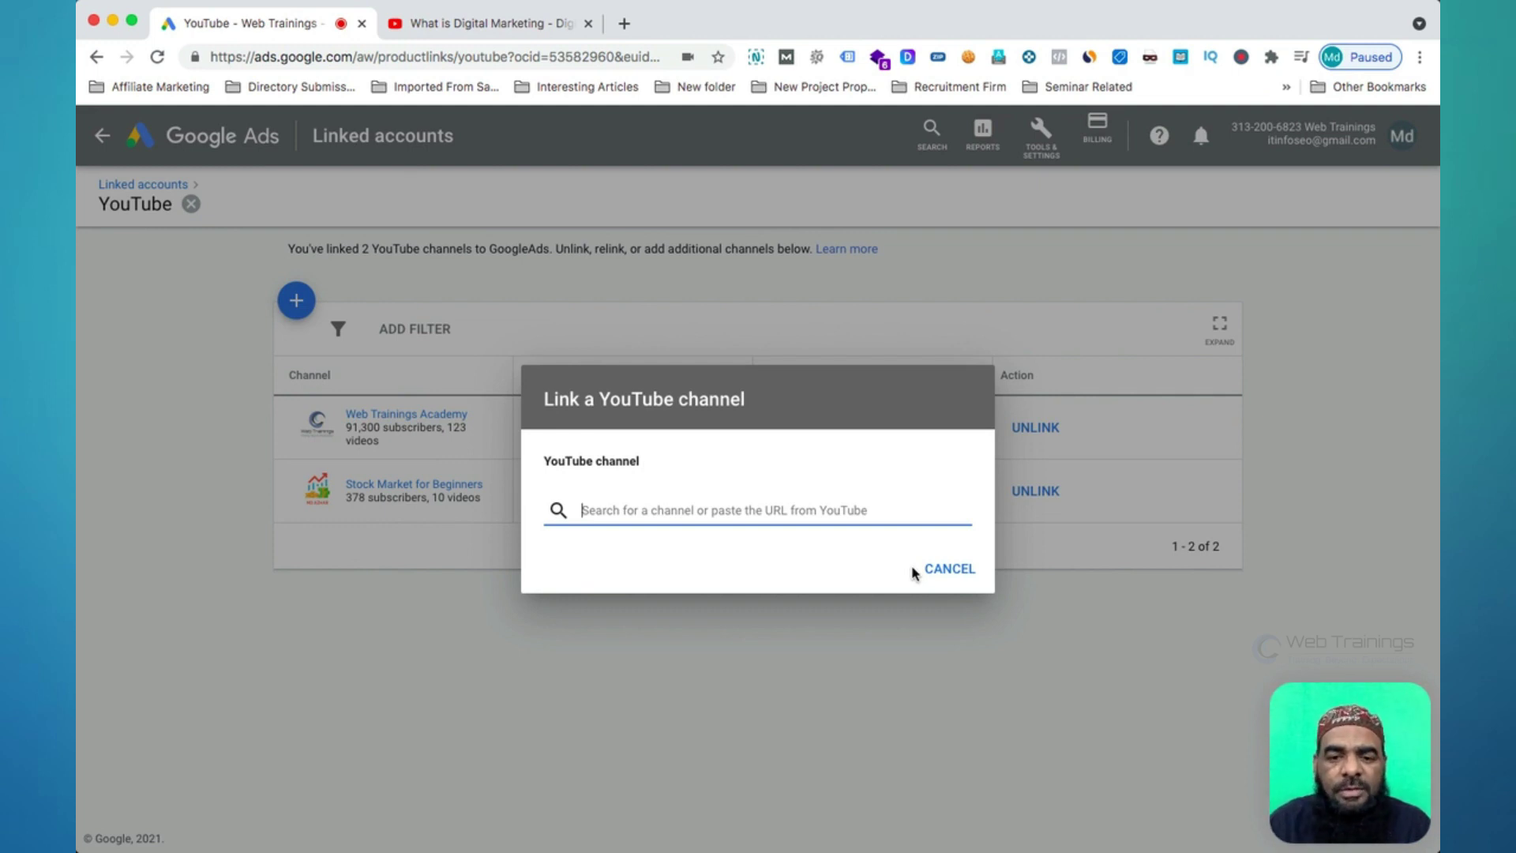
{"action": "left_click", "coordinate": [952, 569]}
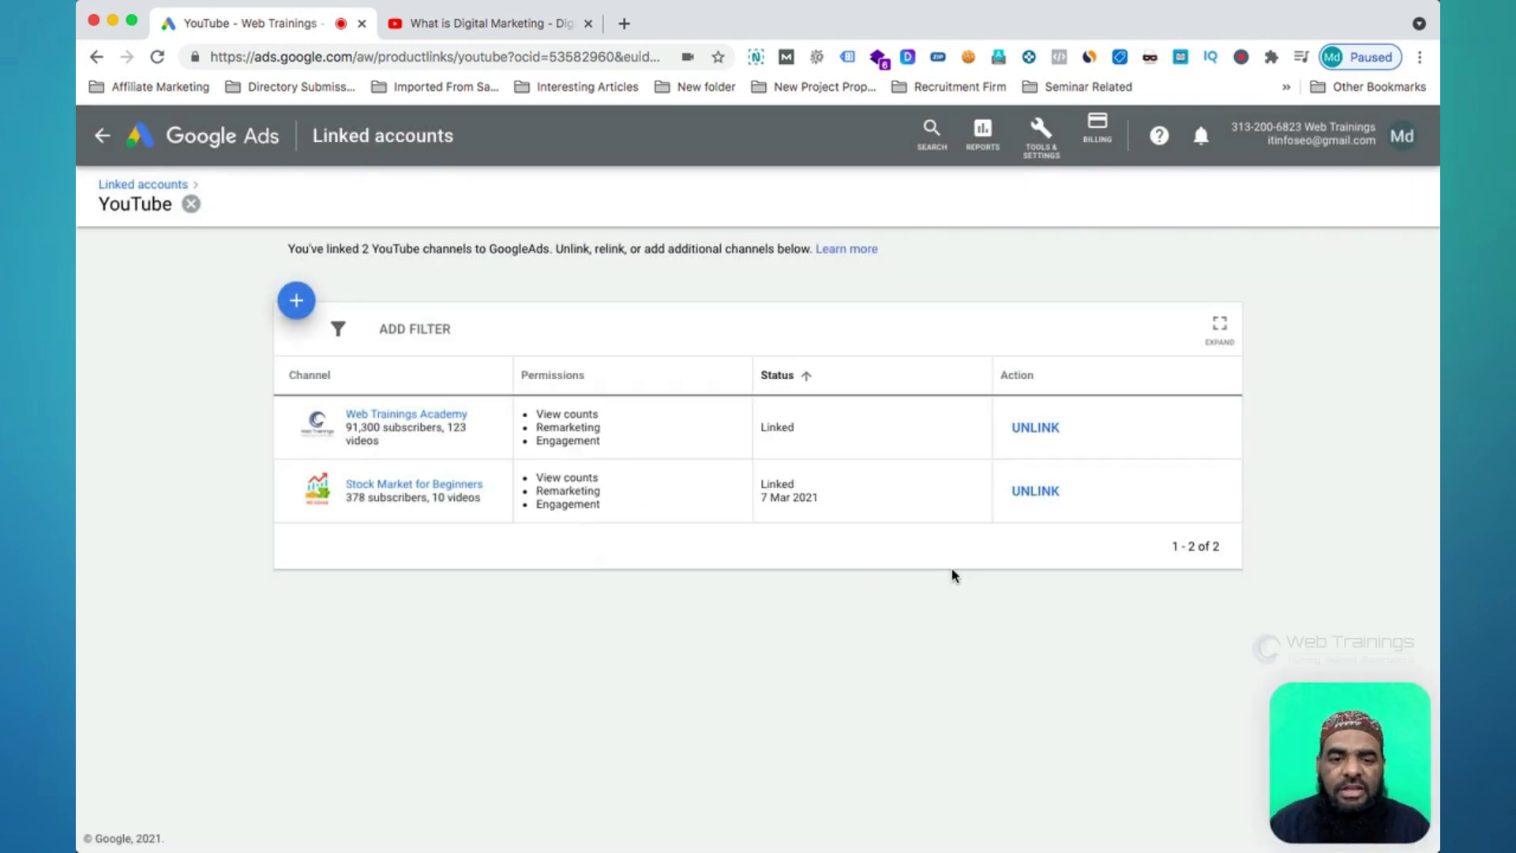
Step: Review the permissions of the linked Web Trainings Academy channel and return to the account overview
{"action": "left_click_drag", "start_coordinate": [613, 426], "coordinate": [601, 467]}
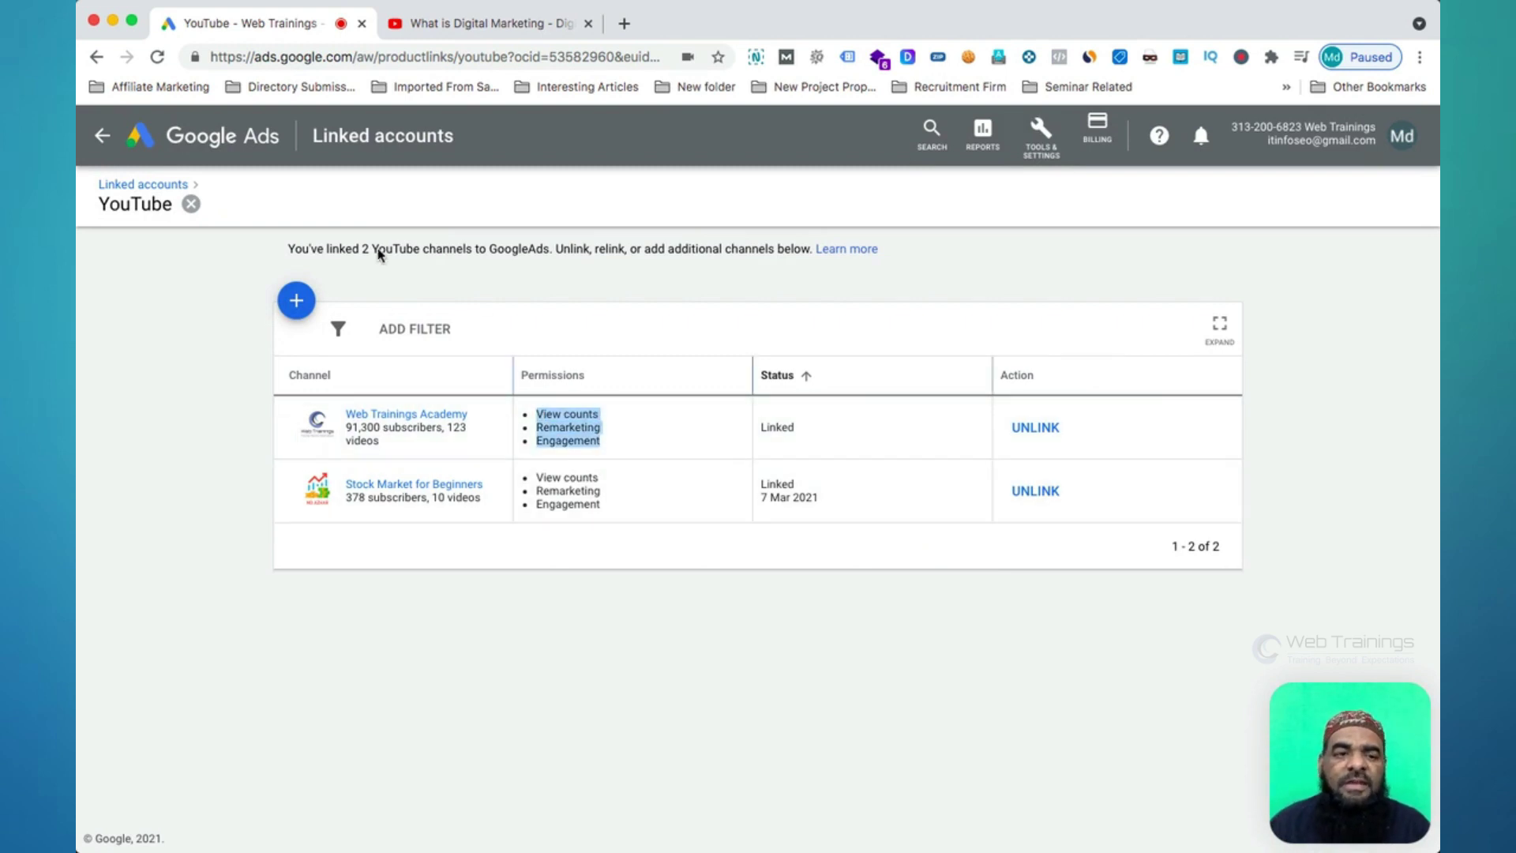
{"action": "left_click", "coordinate": [191, 204]}
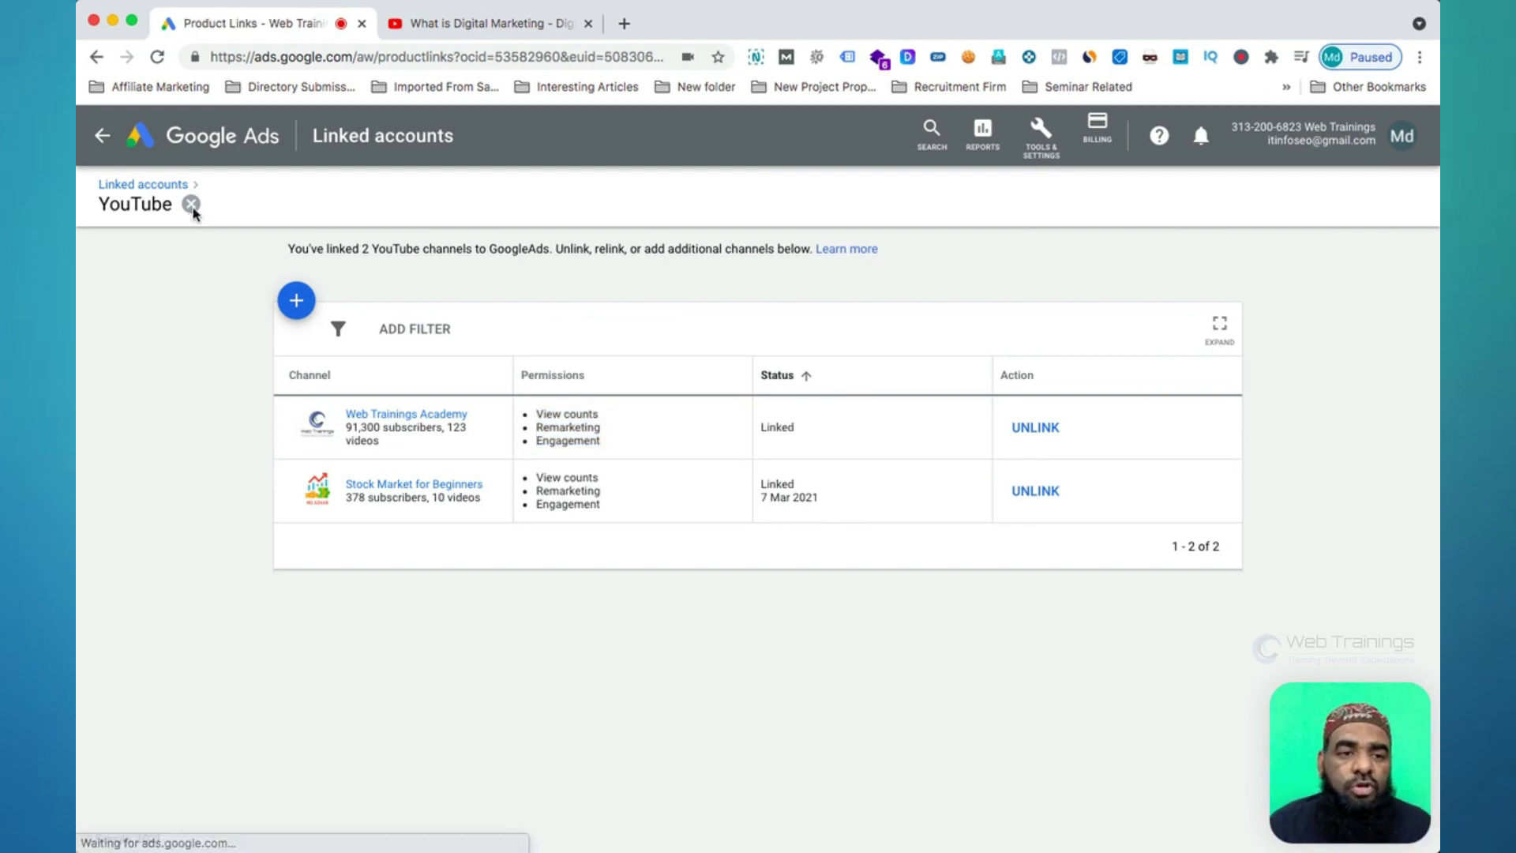
{"action": "left_click", "coordinate": [251, 142]}
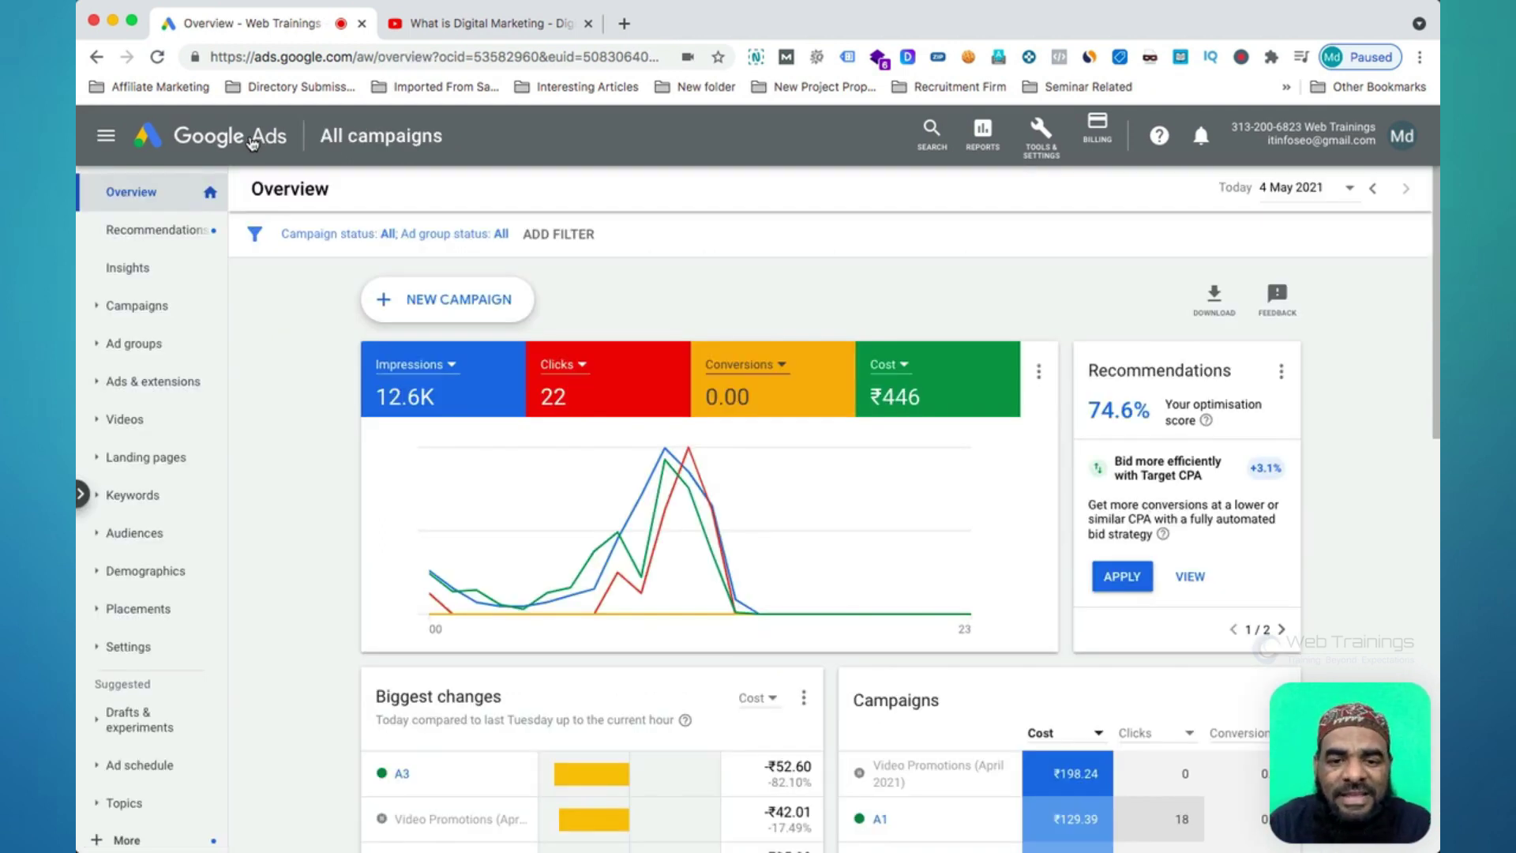
Step: Start a new campaign without a goal's guidance, with the Video type and the Custom video campaign subtype
{"action": "left_click", "coordinate": [433, 308]}
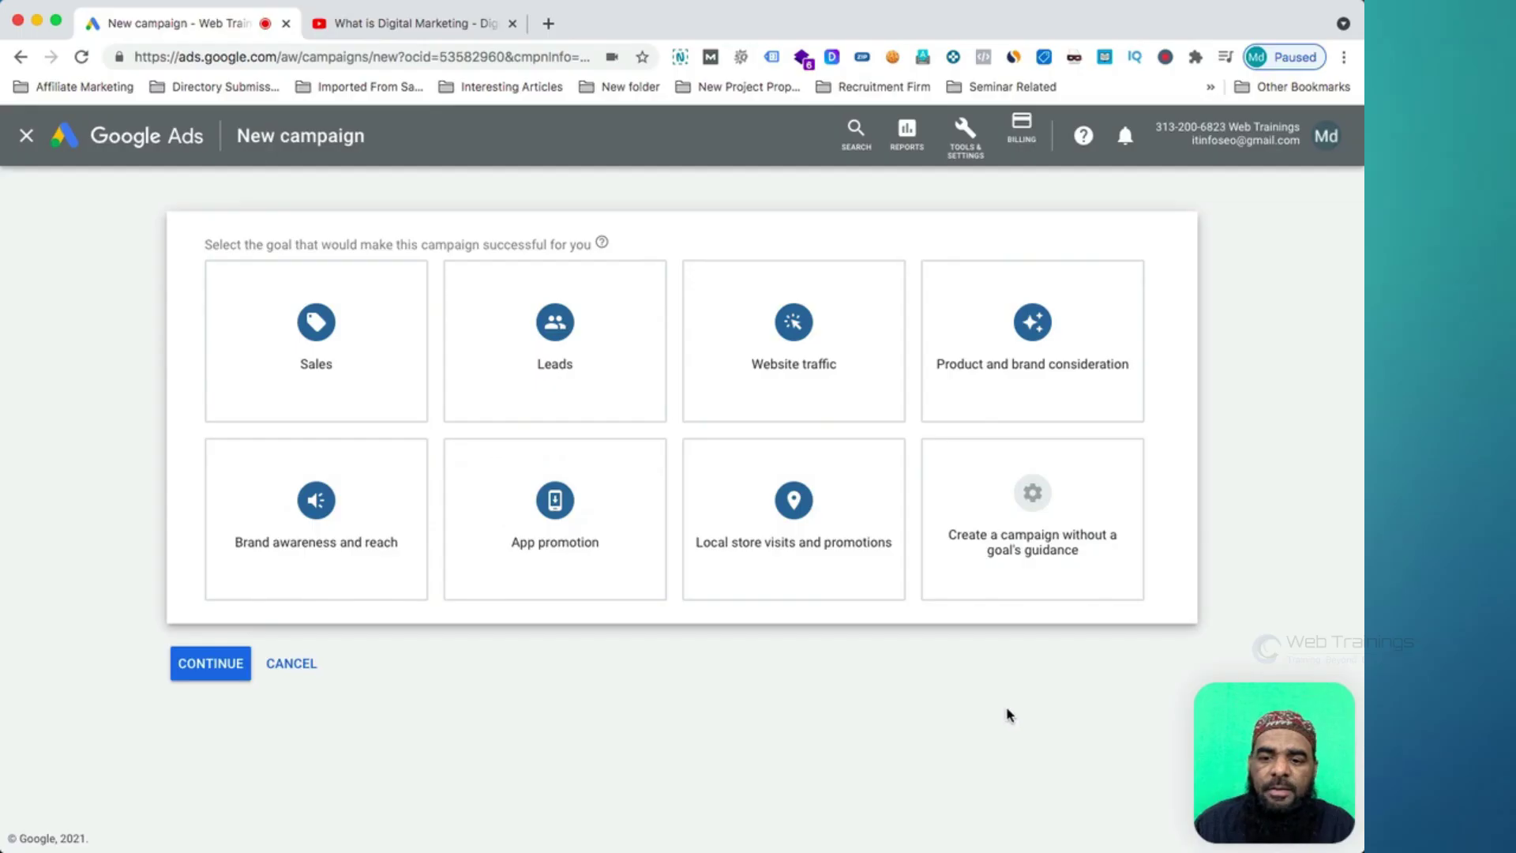
{"action": "left_click", "coordinate": [1058, 537]}
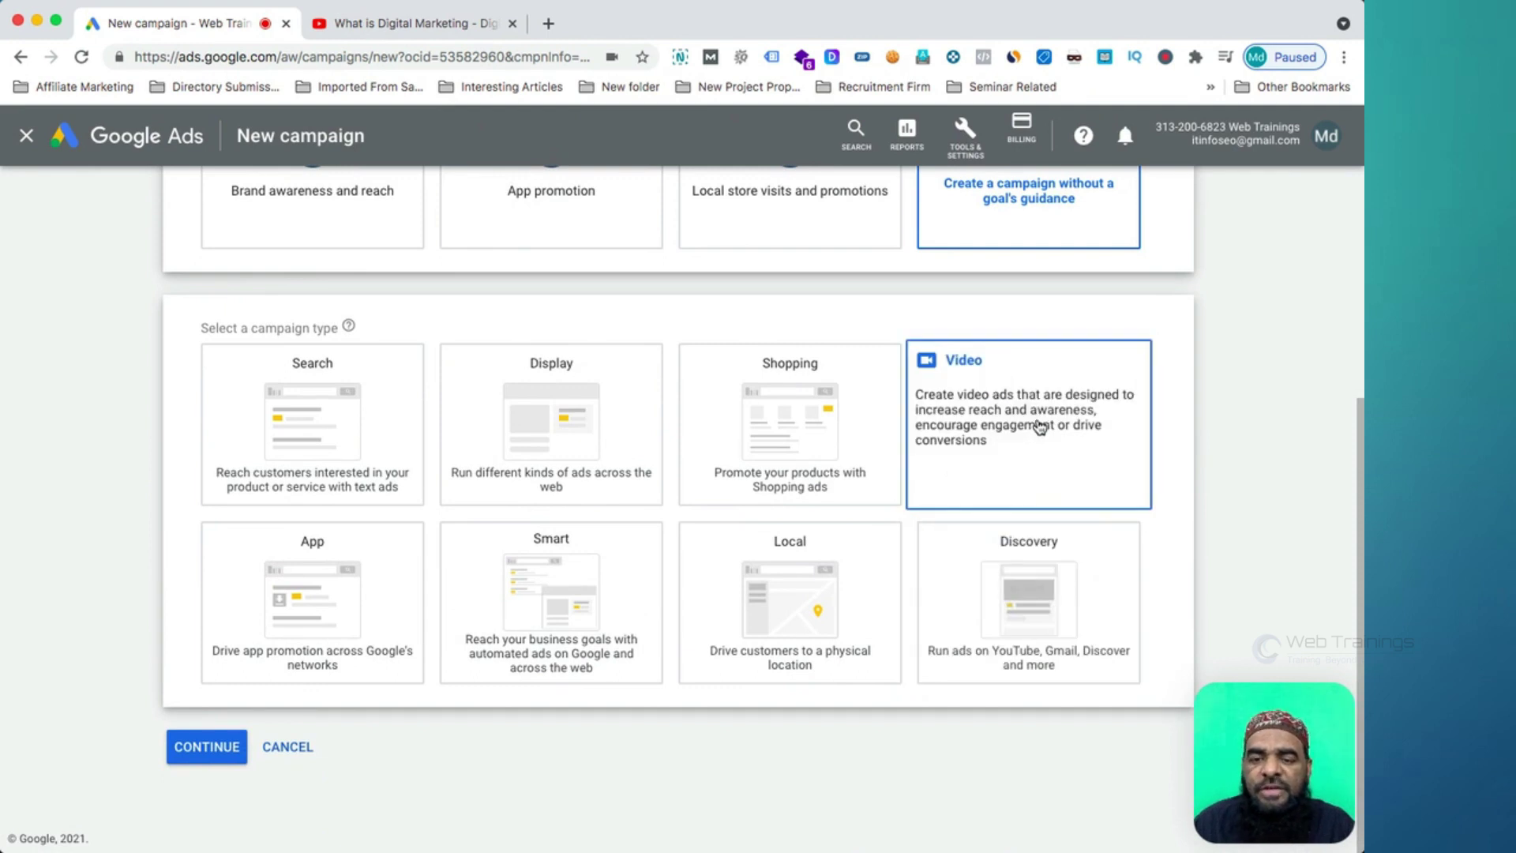
{"action": "left_click", "coordinate": [1039, 426]}
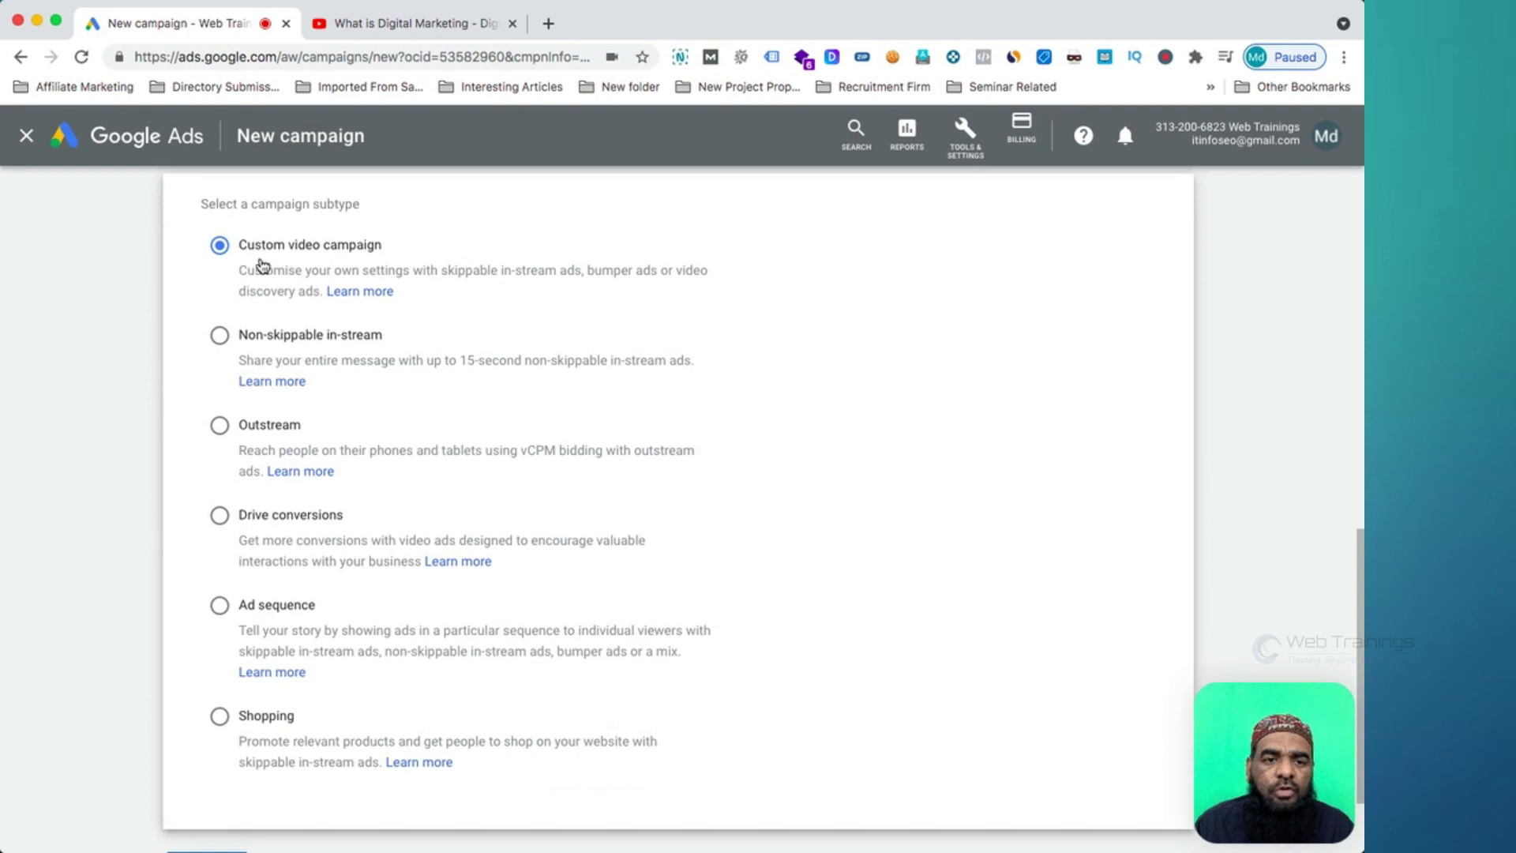
{"action": "scroll", "coordinate": [348, 357], "scroll_direction": "down", "scroll_amount": 3}
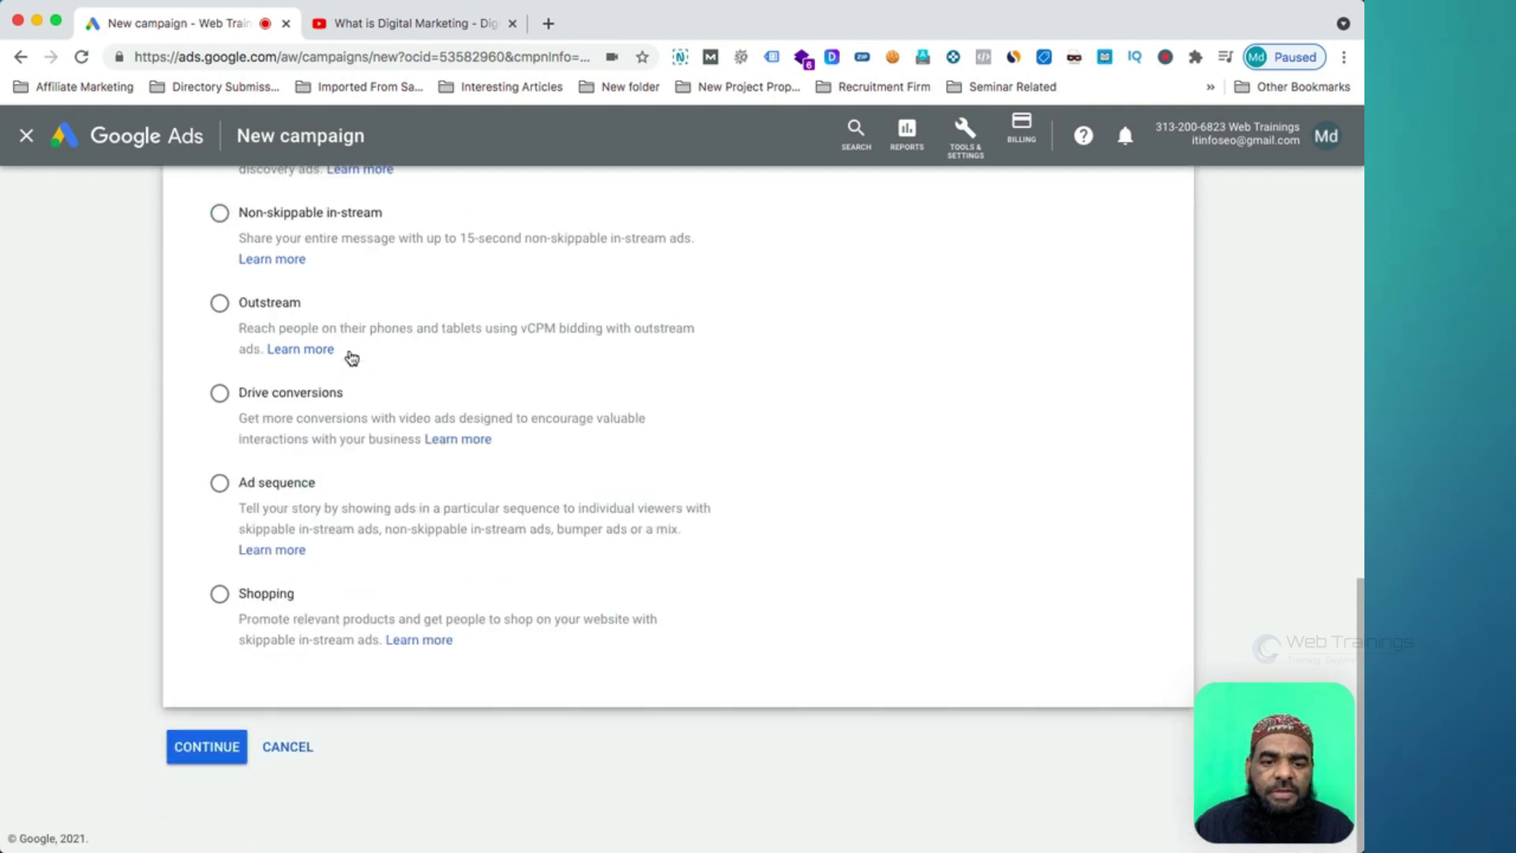
{"action": "left_click", "coordinate": [210, 746]}
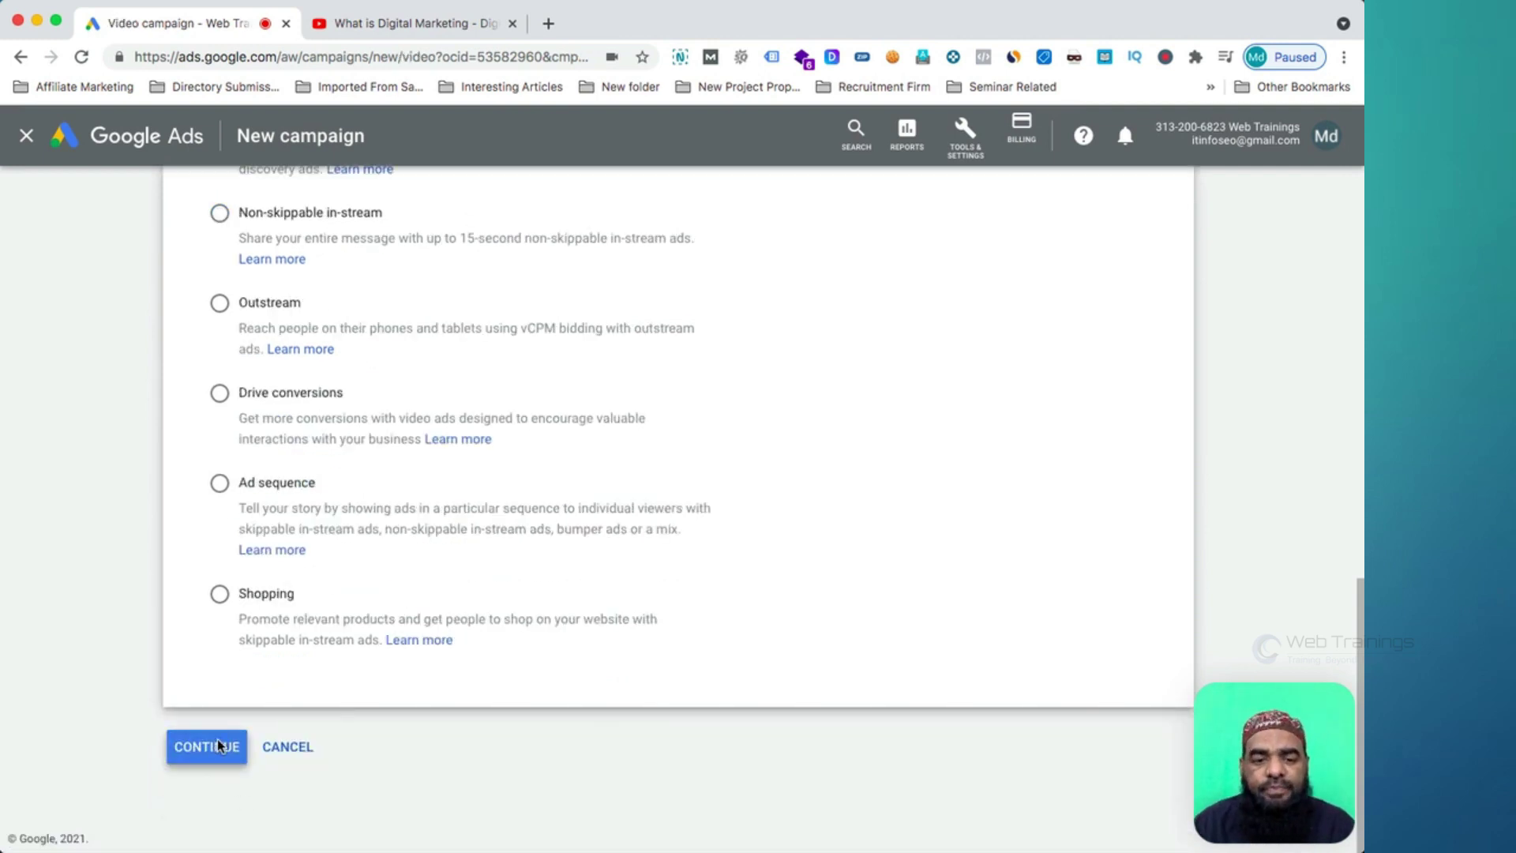
Step: Name the campaign "Video Promotions (English)"
{"action": "left_click_drag", "start_coordinate": [439, 436], "coordinate": [224, 434]}
{"action": "type", "text": "Vide"}
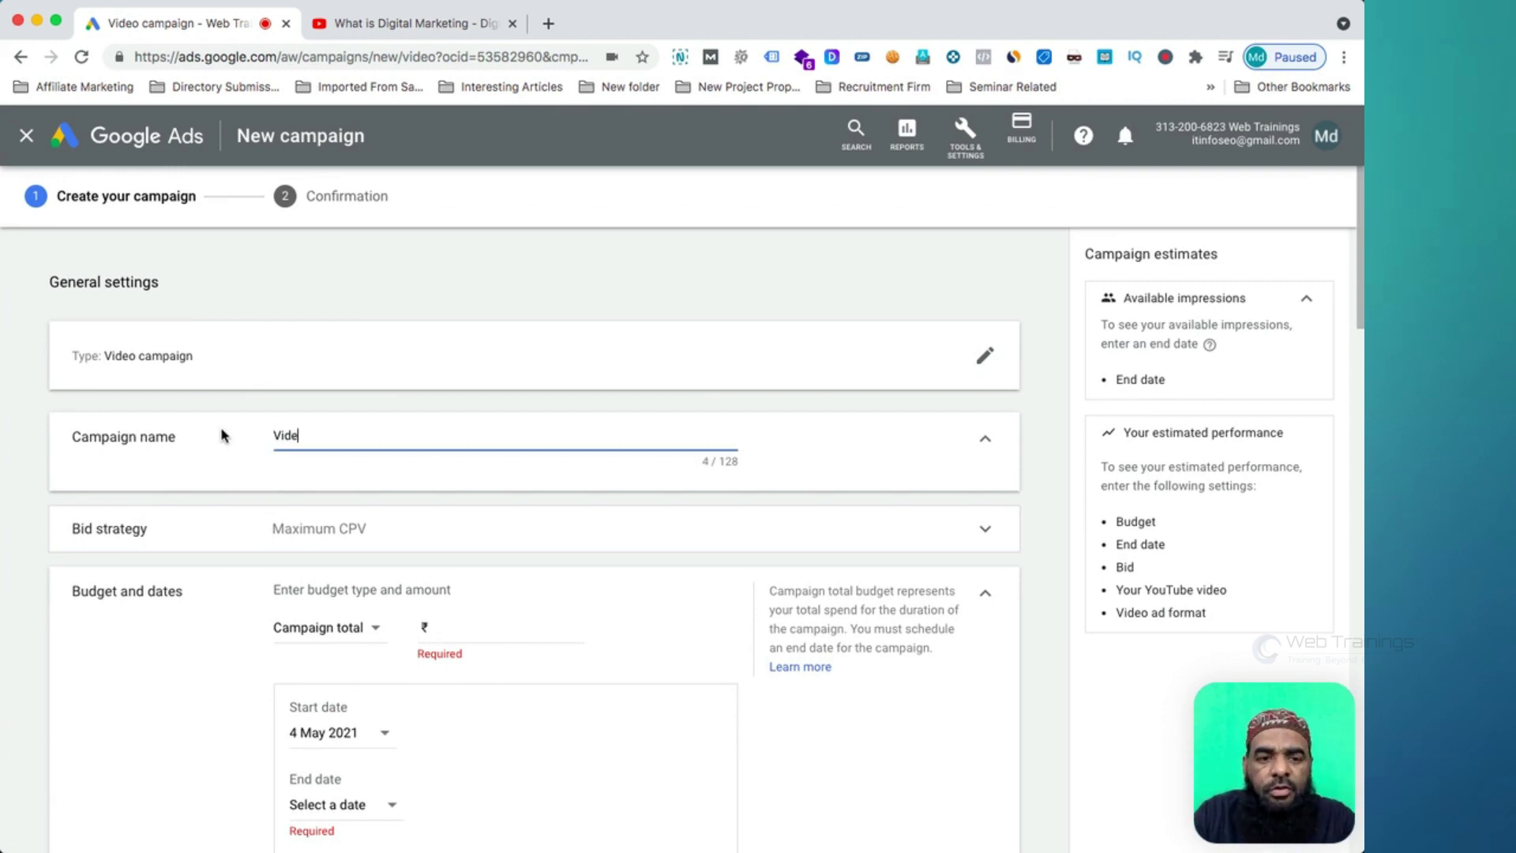
{"action": "type", "text": "o Promot"}
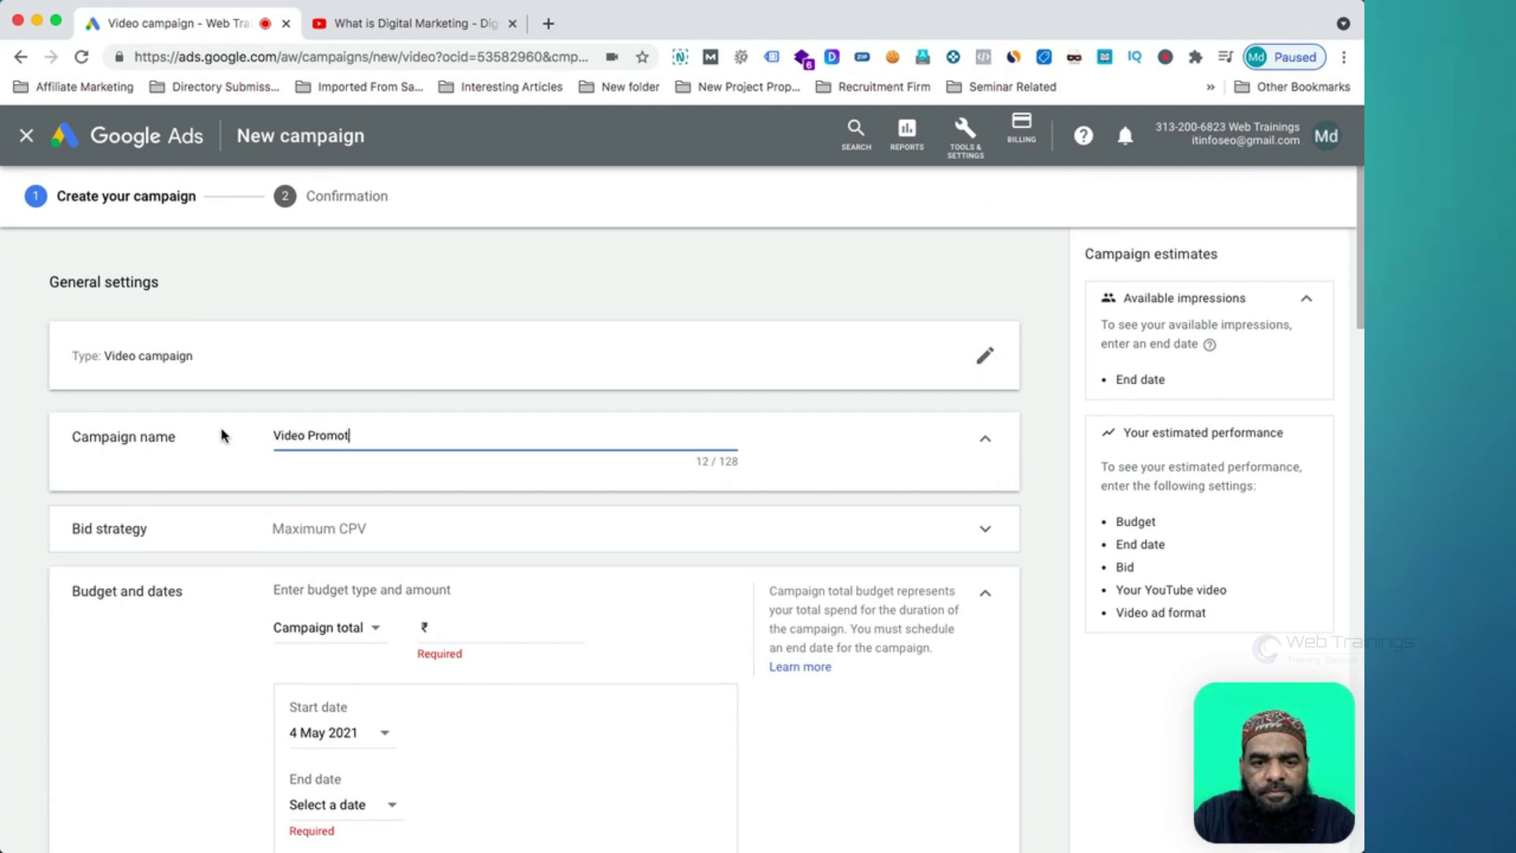
{"action": "type", "text": "ions (English)"}
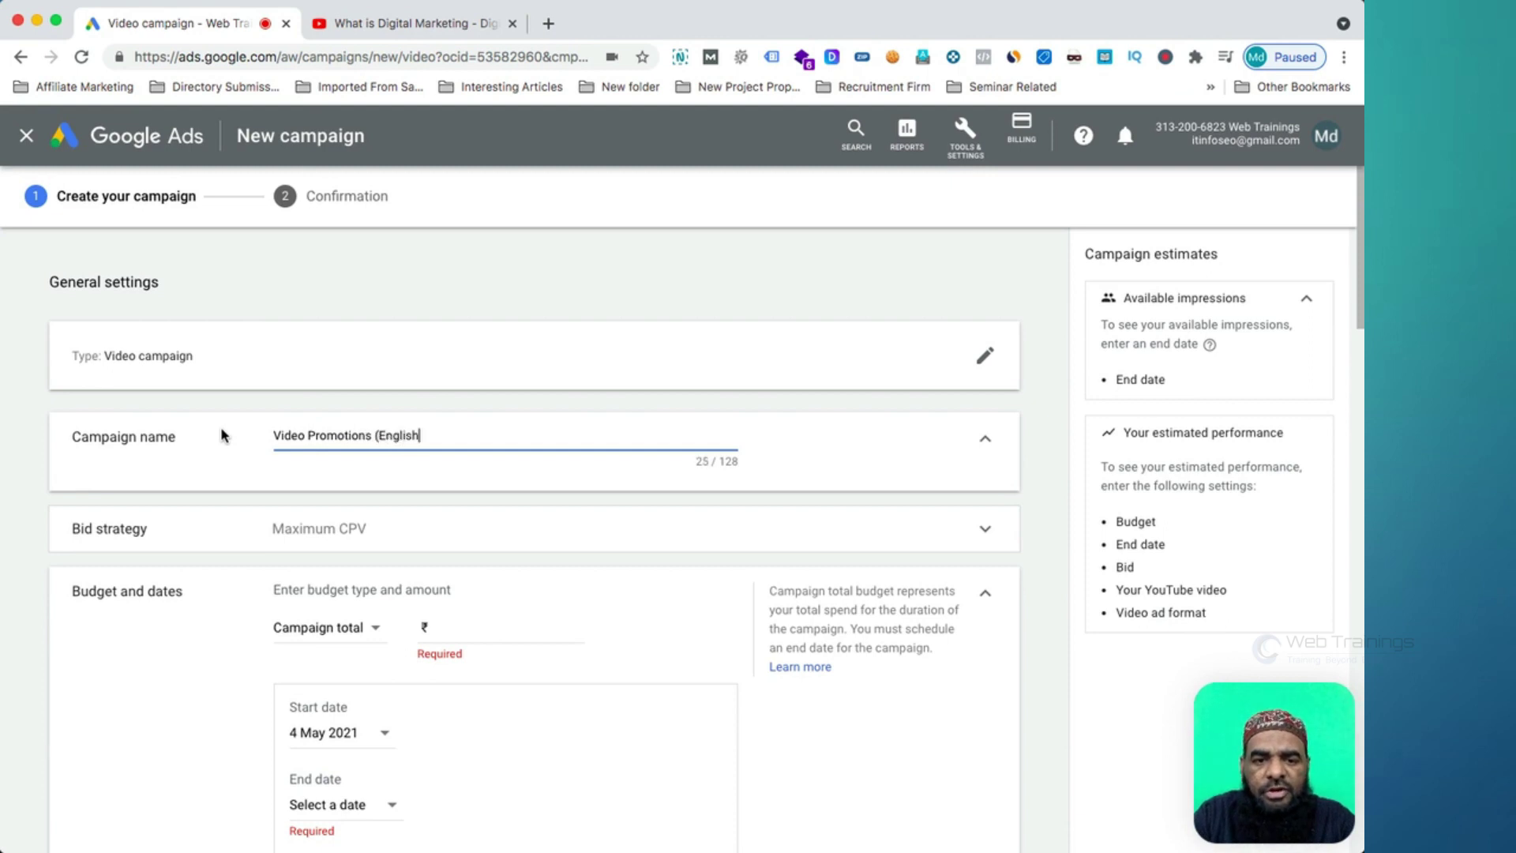
Step: Review the bid strategy options available for the campaign
{"action": "left_click", "coordinate": [490, 542]}
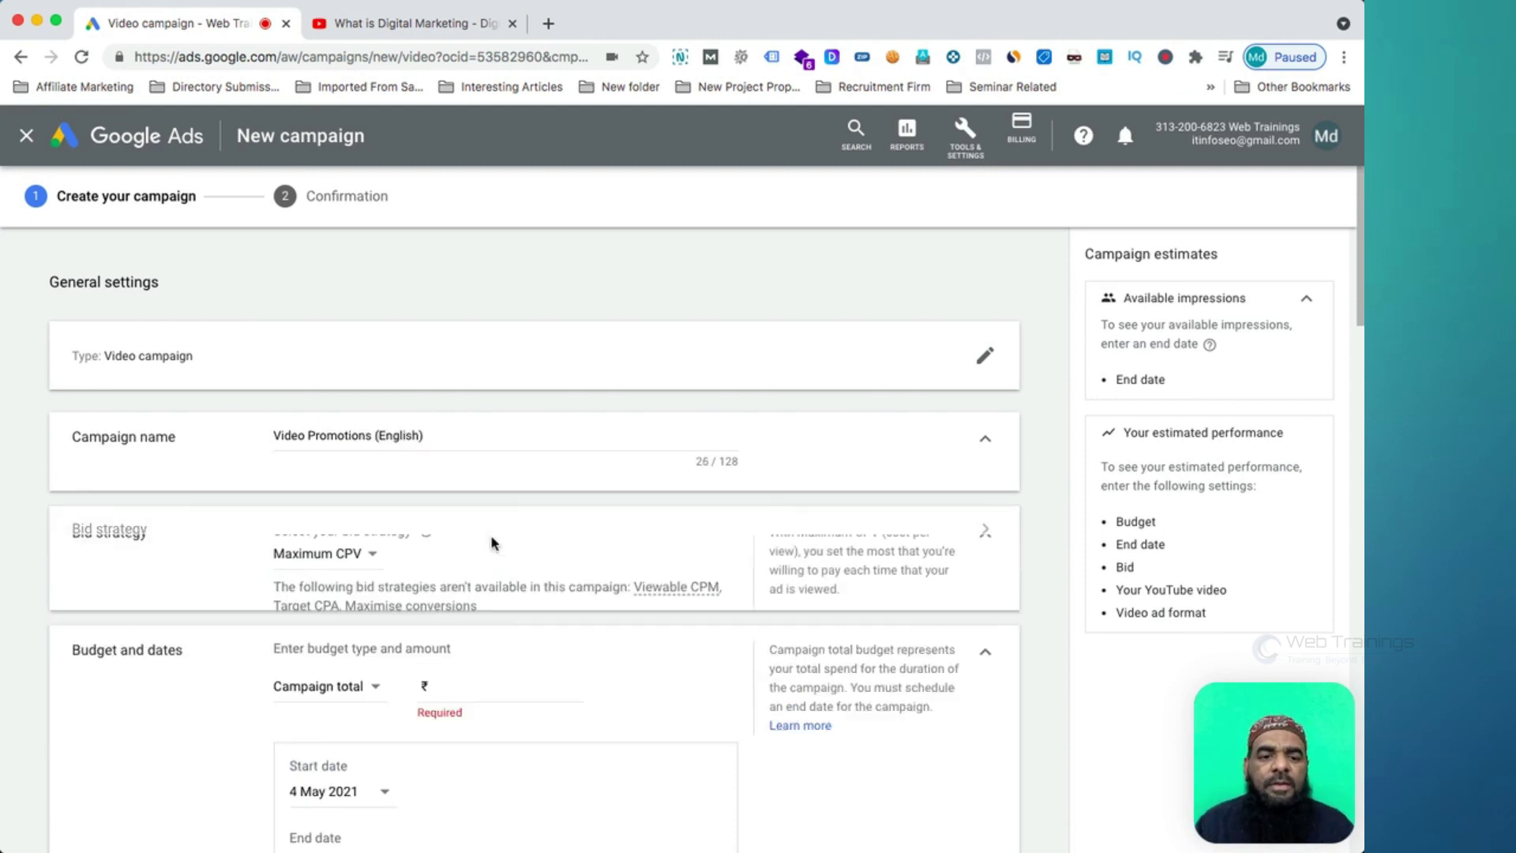
{"action": "left_click", "coordinate": [370, 554]}
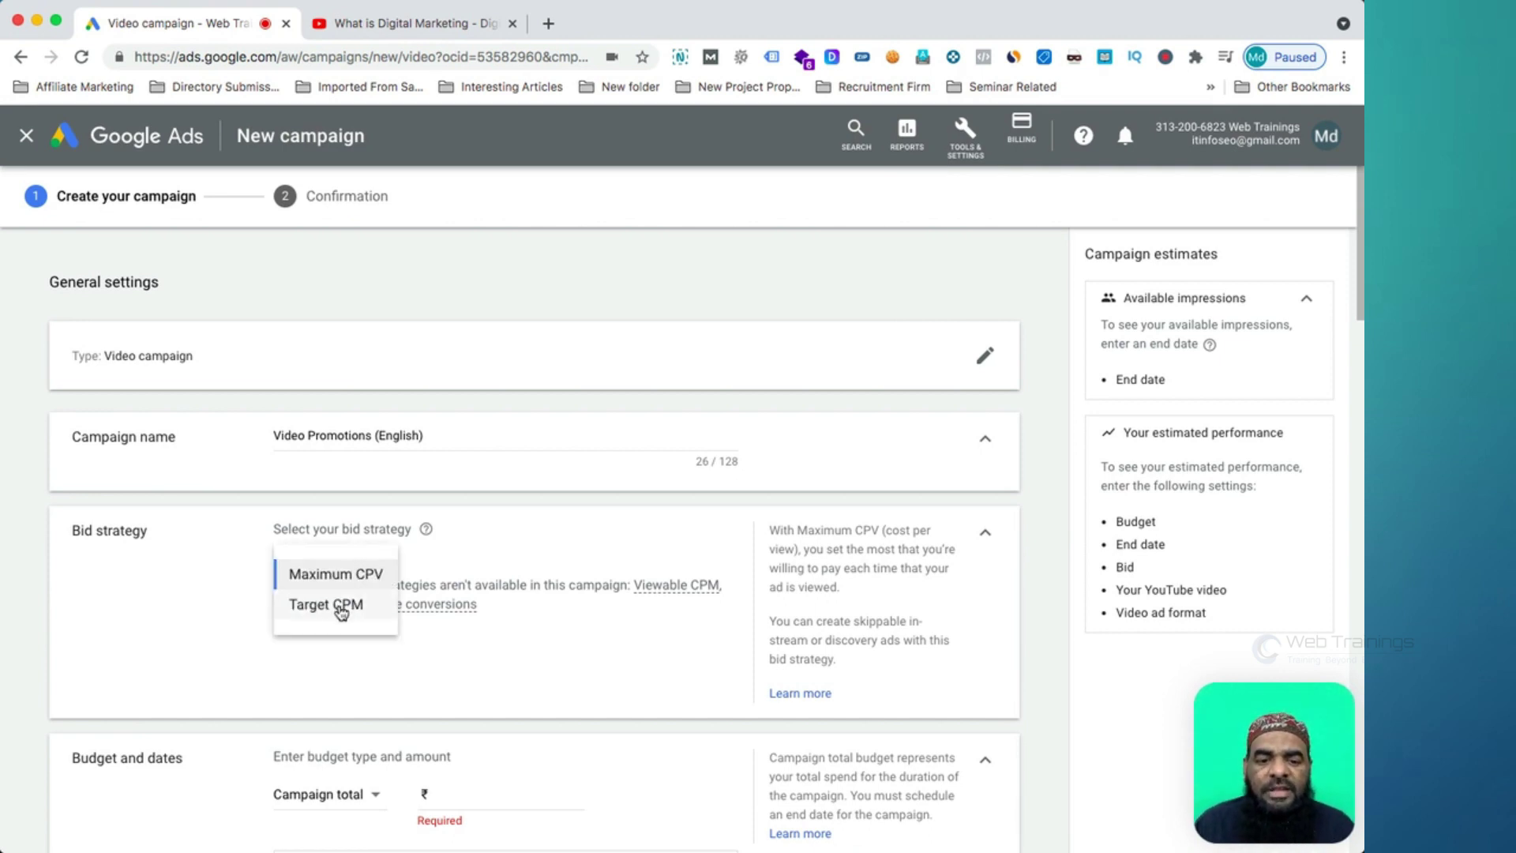
{"action": "left_click", "coordinate": [528, 679]}
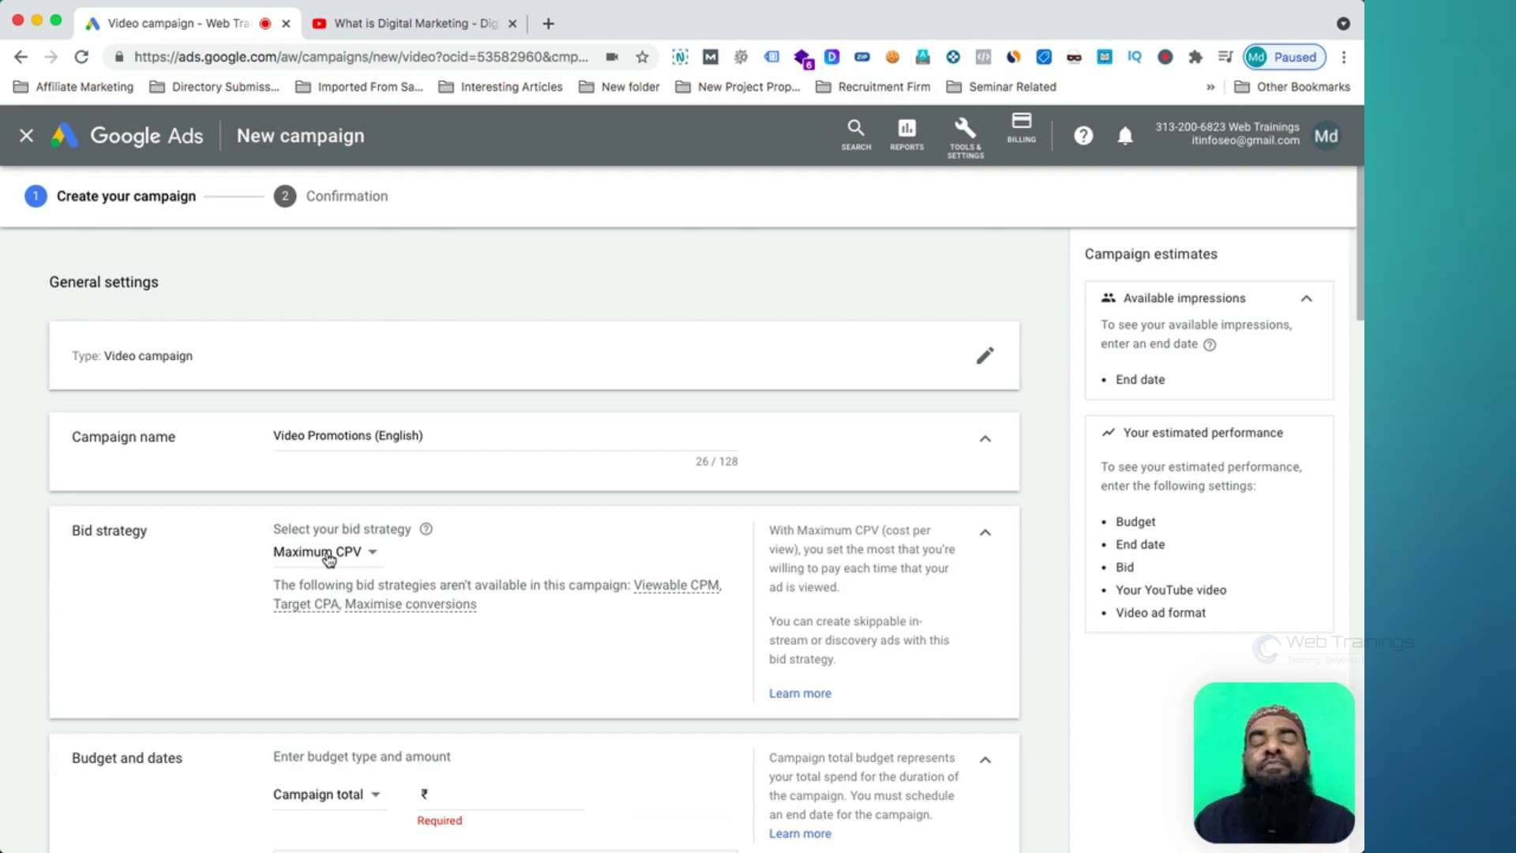
Step: Change the budget type to Daily and set the amount to ₹250
{"action": "scroll", "coordinate": [410, 656], "scroll_direction": "down", "scroll_amount": 5}
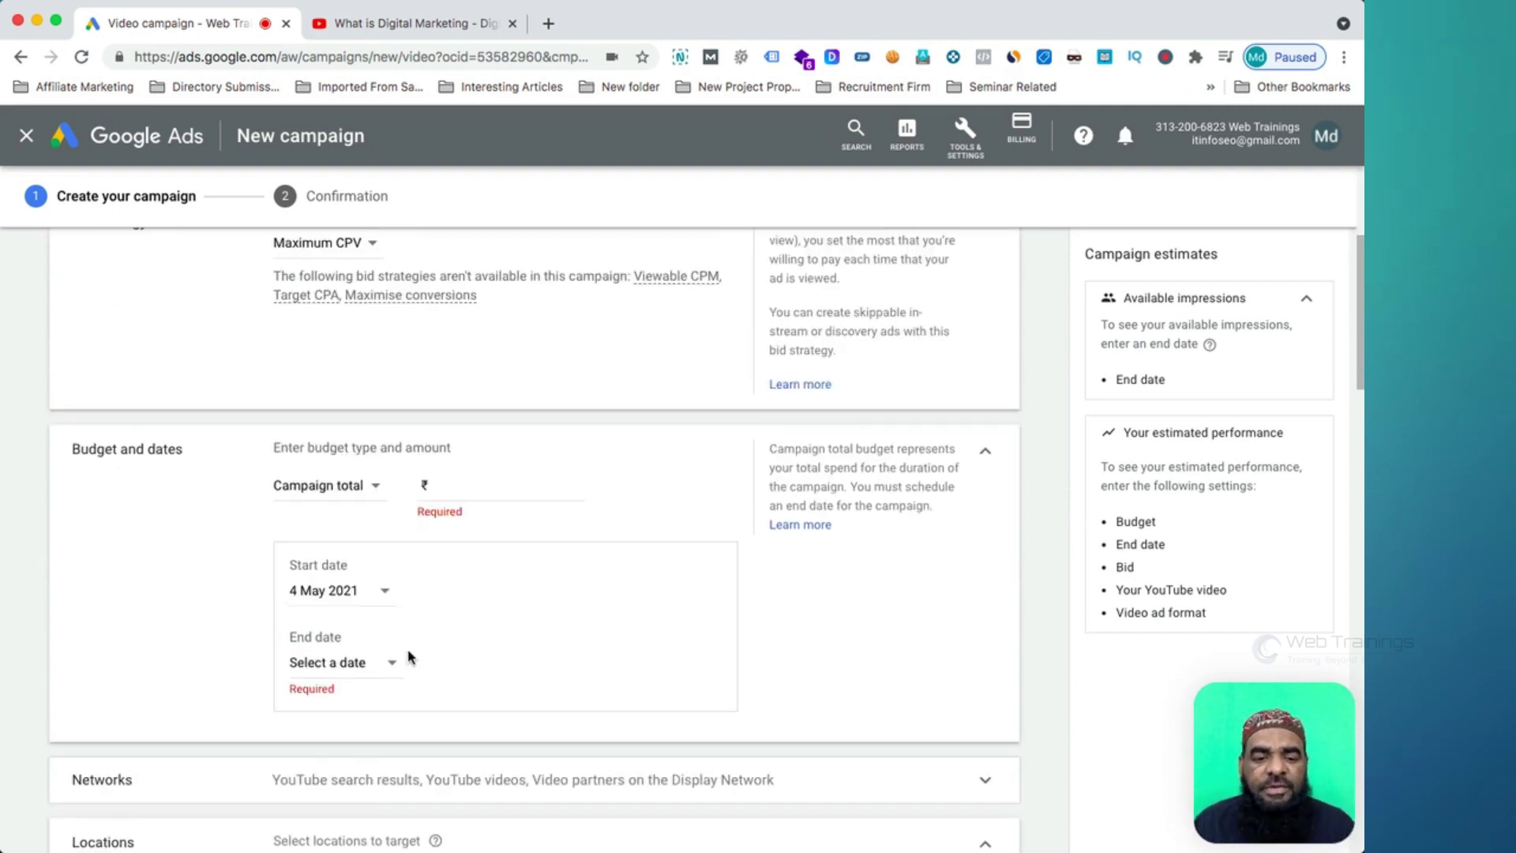
{"action": "scroll", "coordinate": [410, 657], "scroll_direction": "down", "scroll_amount": 1}
{"action": "left_click", "coordinate": [347, 444]}
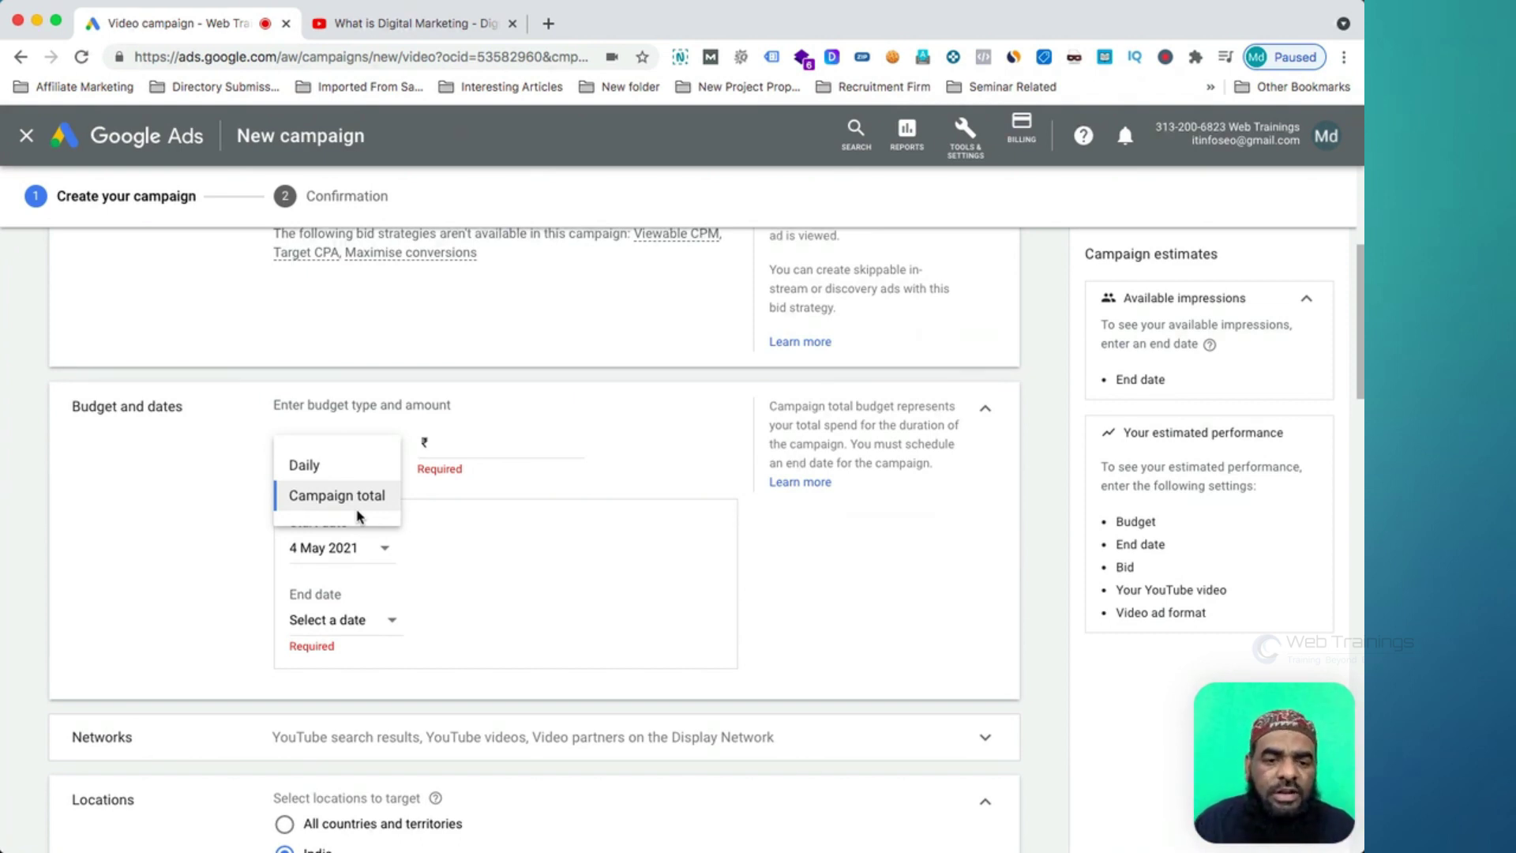
{"action": "left_click", "coordinate": [362, 466]}
{"action": "left_click", "coordinate": [475, 456]}
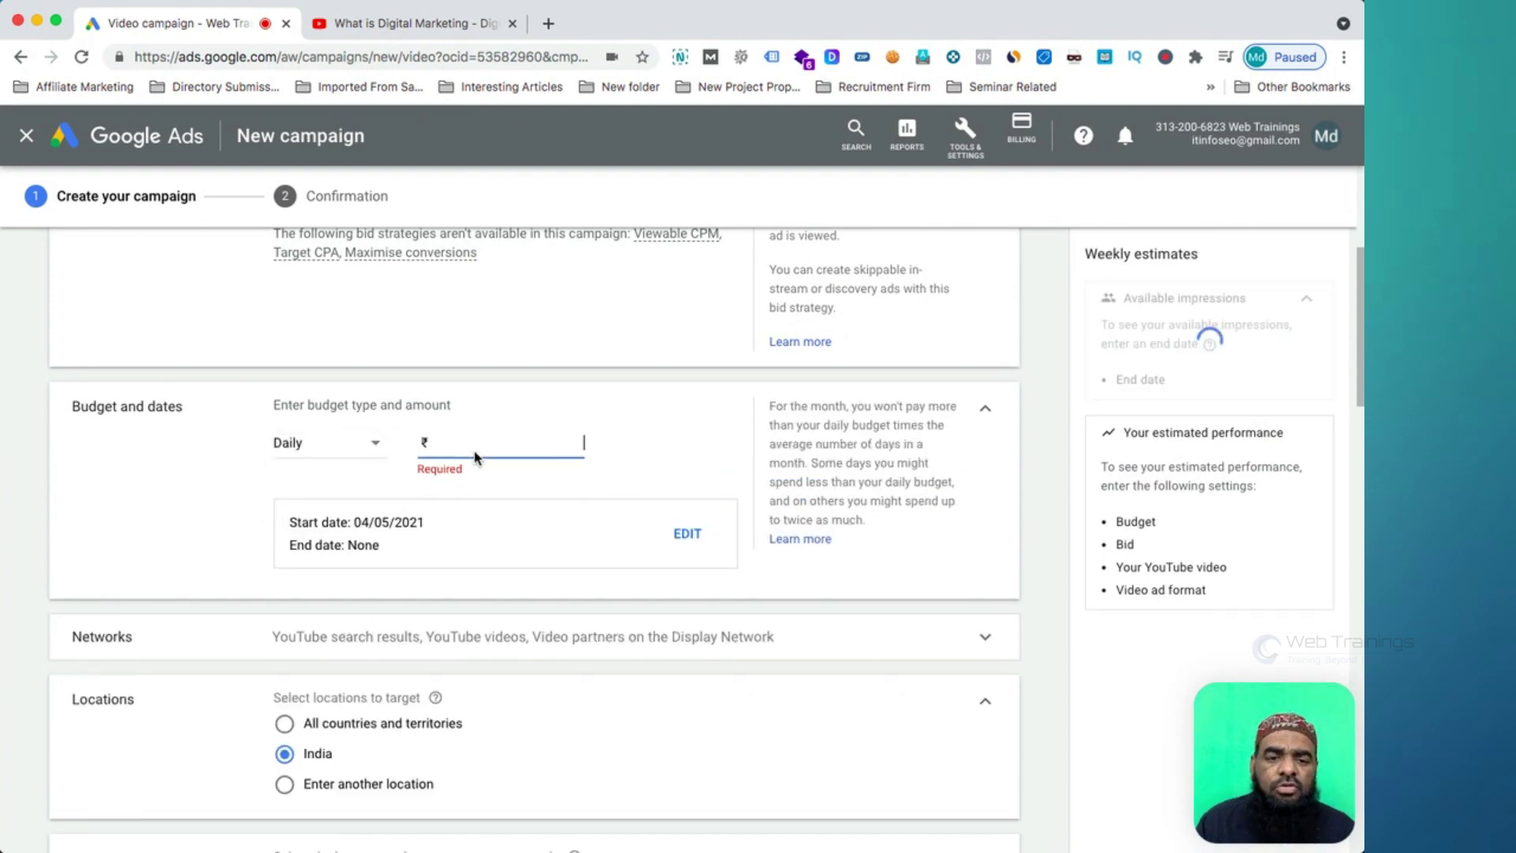
{"action": "type", "text": "250"}
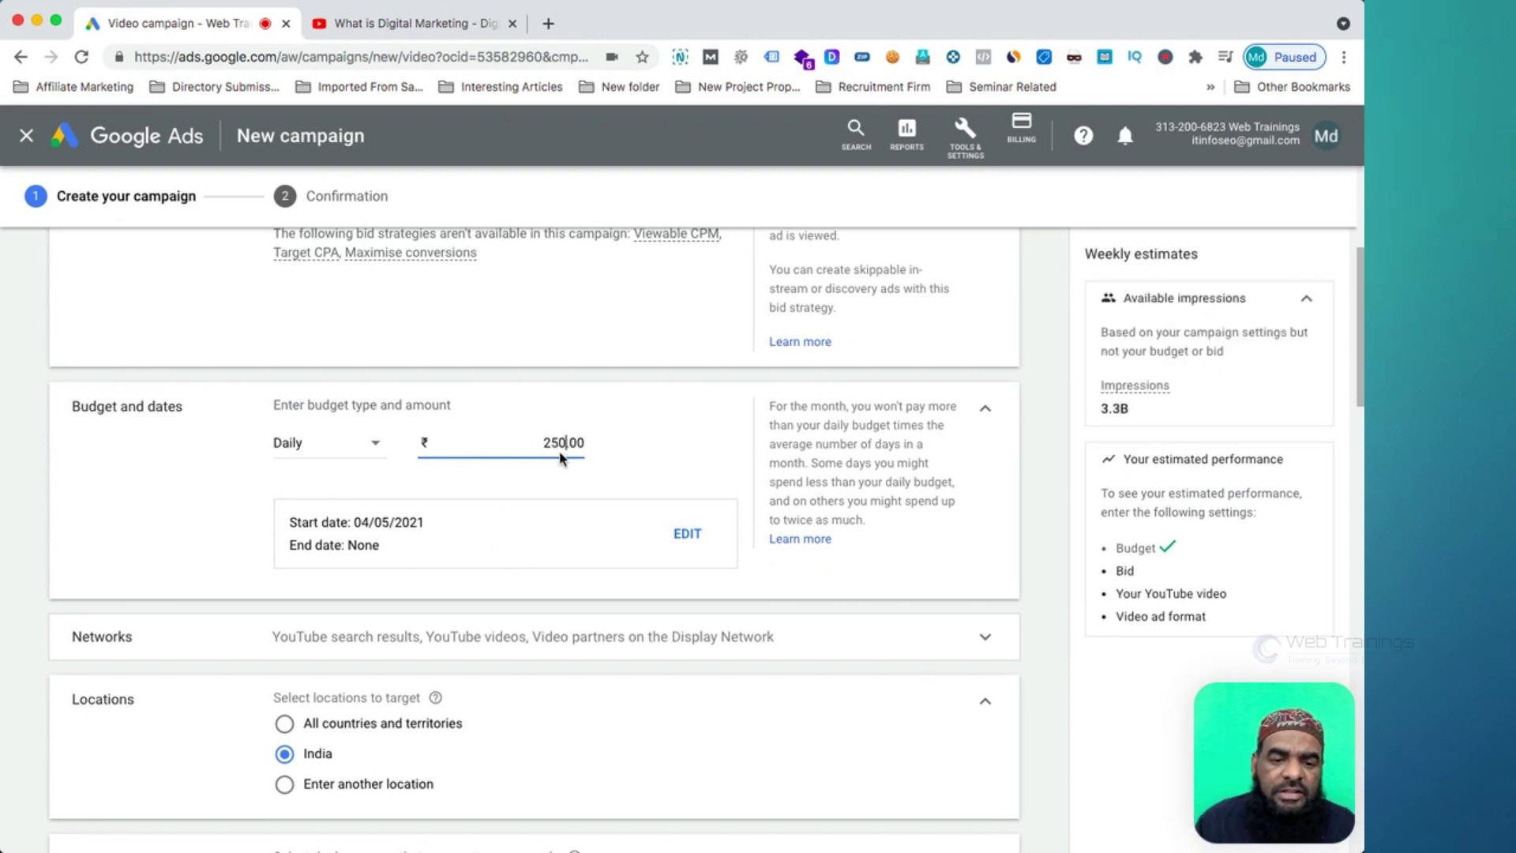
Step: Review the campaign's network placements and exclude video partners on the Display Network
{"action": "scroll", "coordinate": [561, 458], "scroll_direction": "down", "scroll_amount": 4}
{"action": "left_click", "coordinate": [575, 327]}
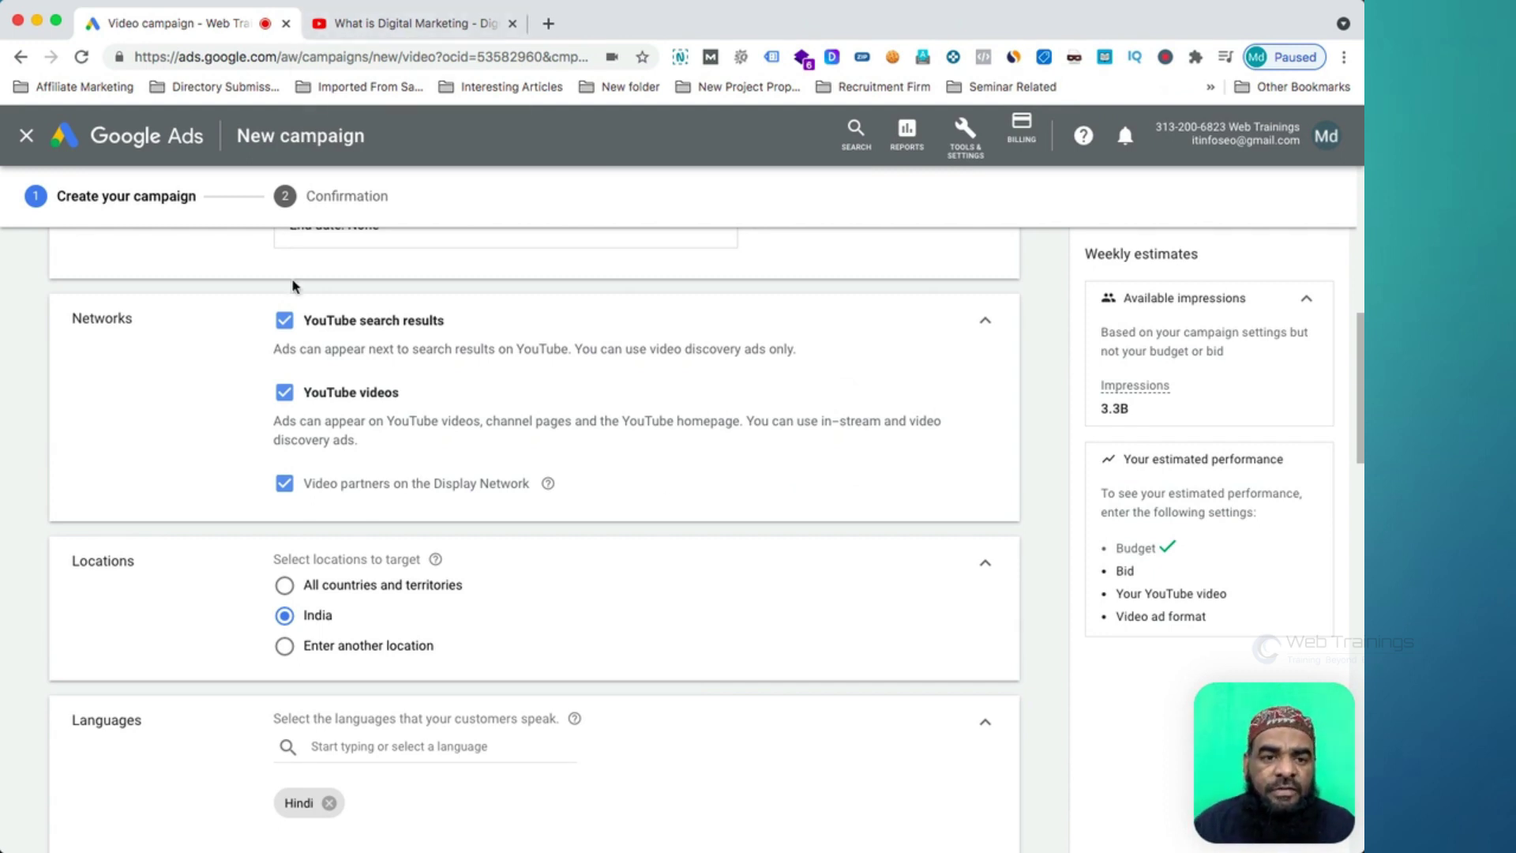
{"action": "left_click_drag", "start_coordinate": [304, 325], "coordinate": [451, 327]}
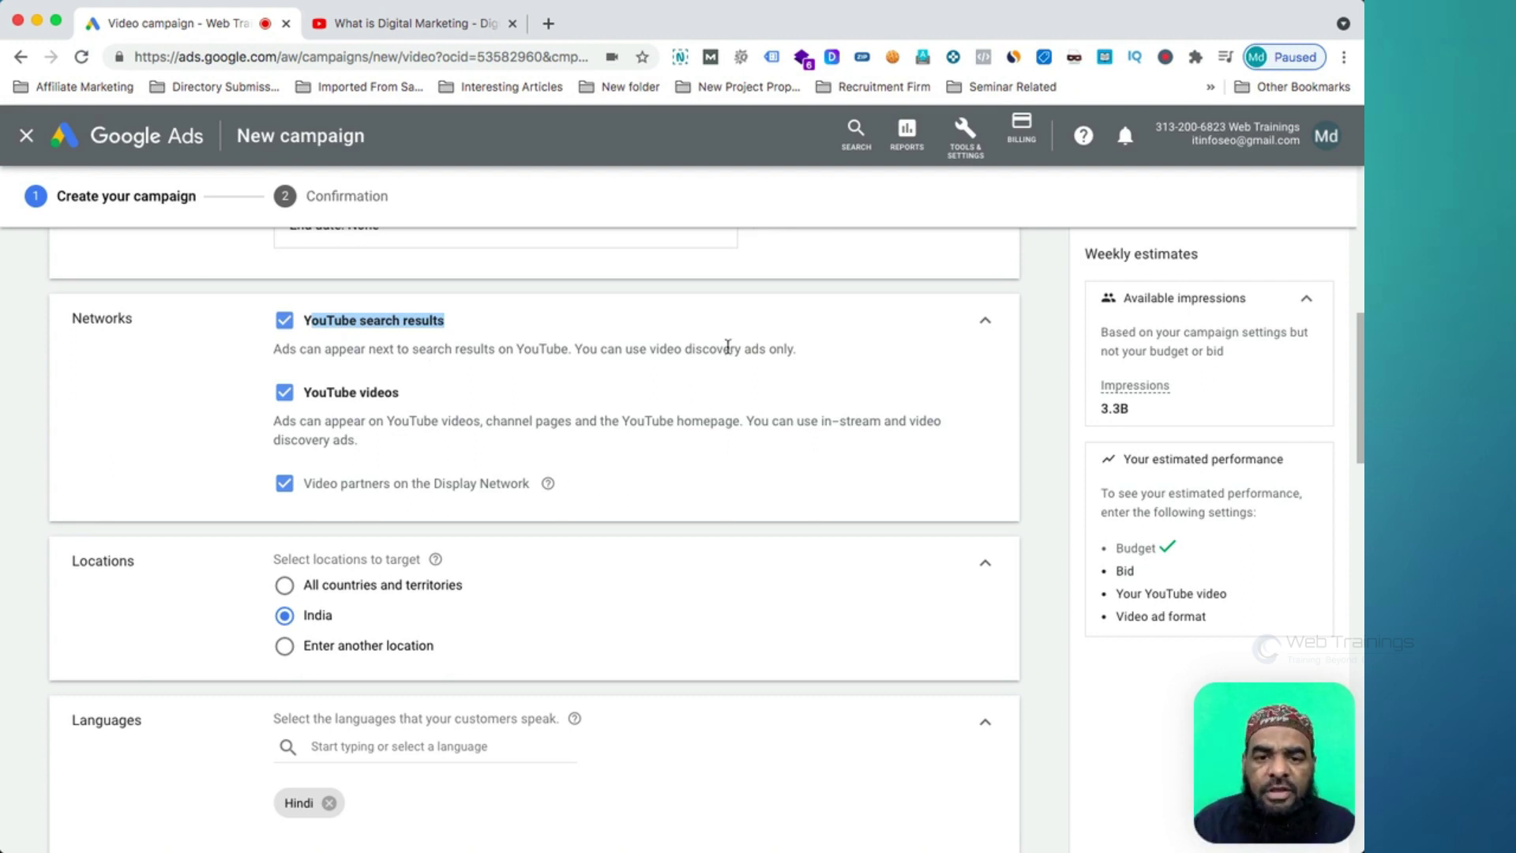
{"action": "left_click", "coordinate": [816, 357]}
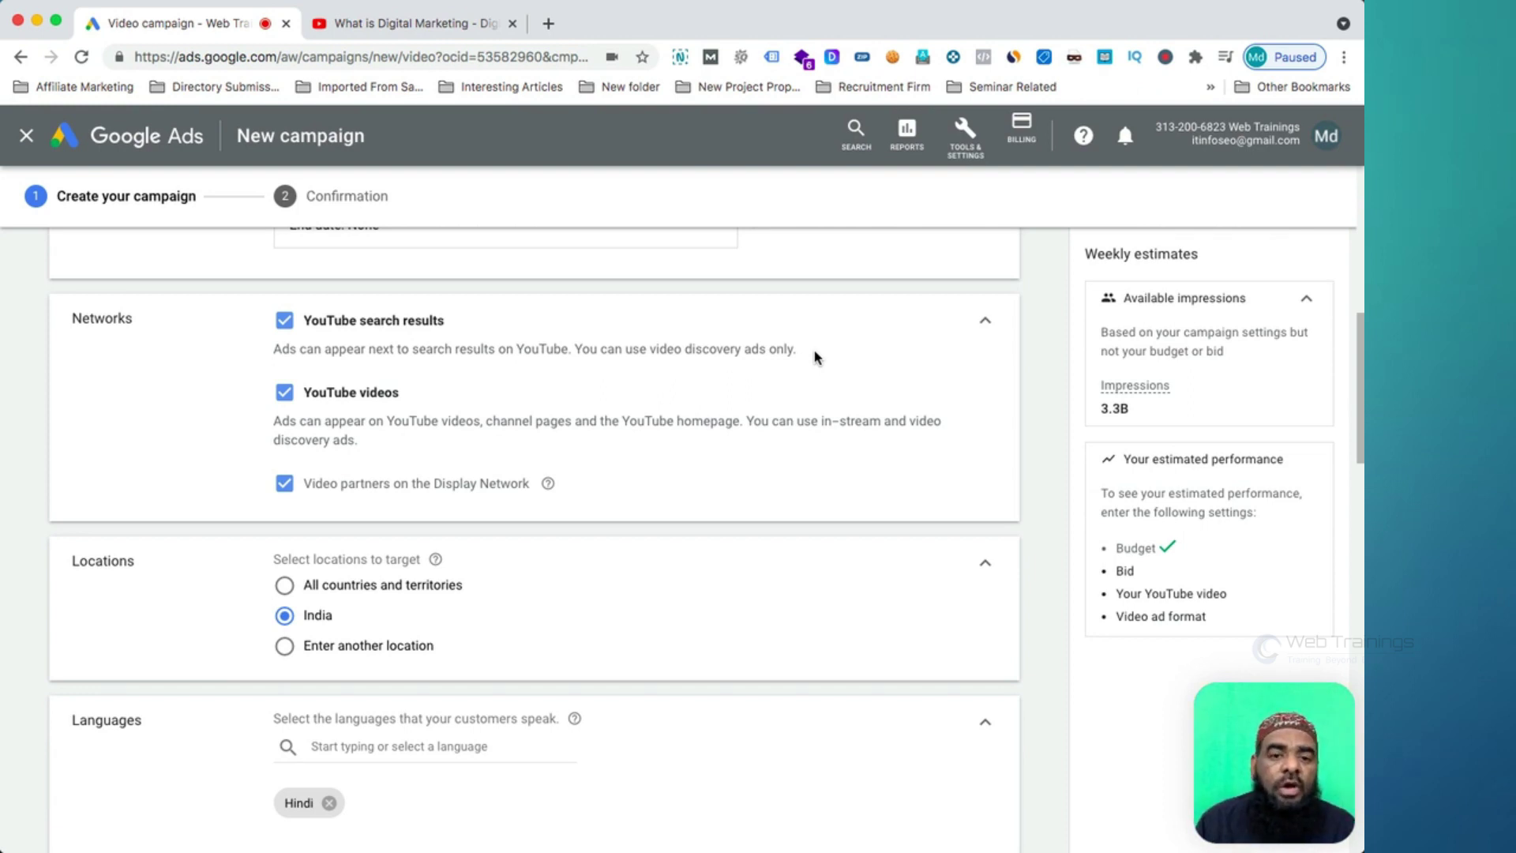
{"action": "left_click_drag", "start_coordinate": [432, 349], "coordinate": [566, 356]}
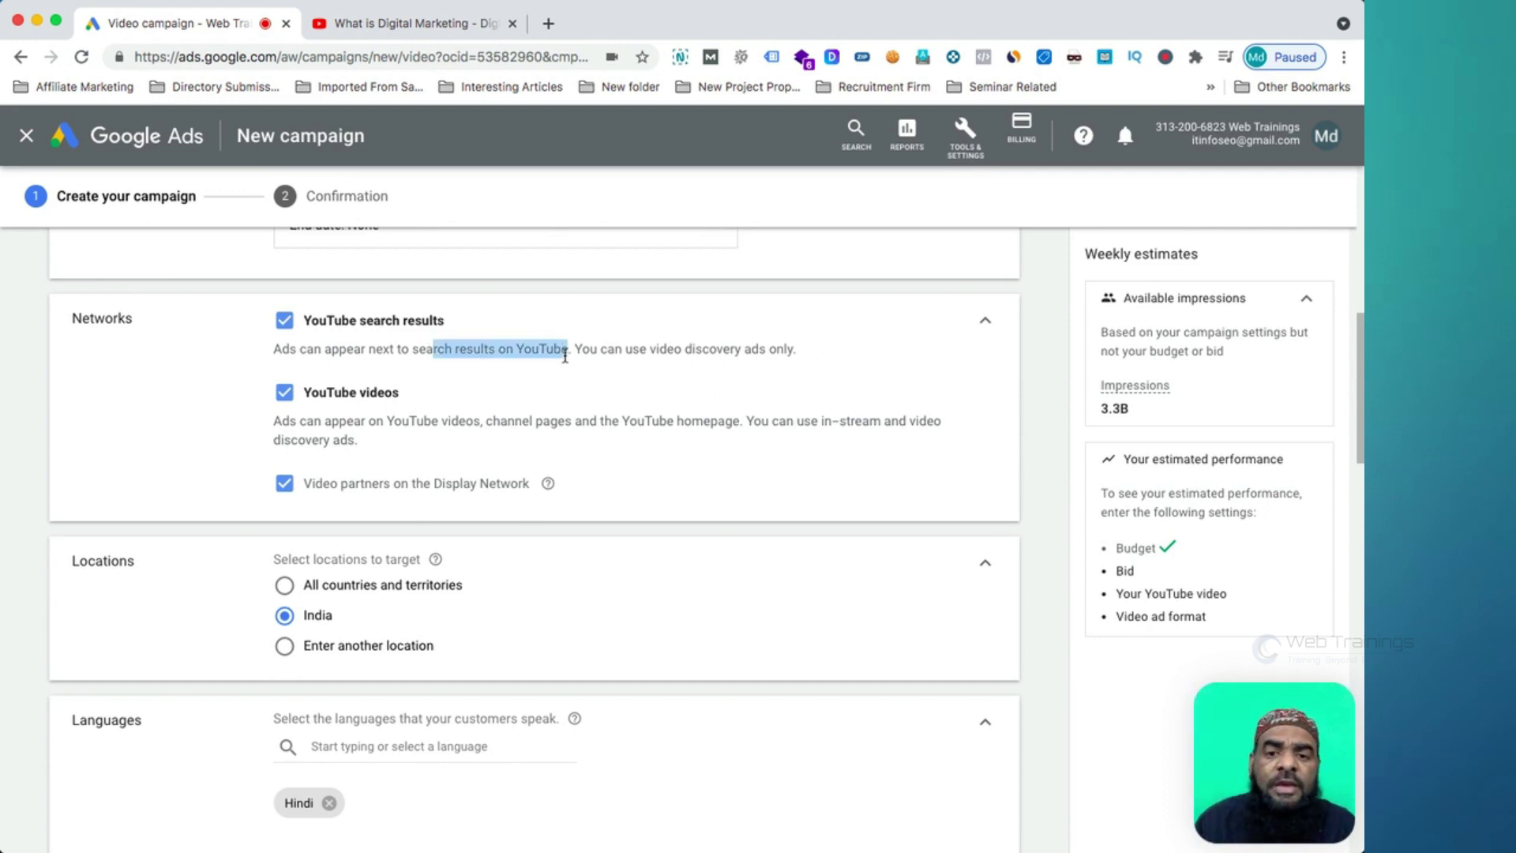
{"action": "left_click_drag", "start_coordinate": [683, 349], "coordinate": [807, 364]}
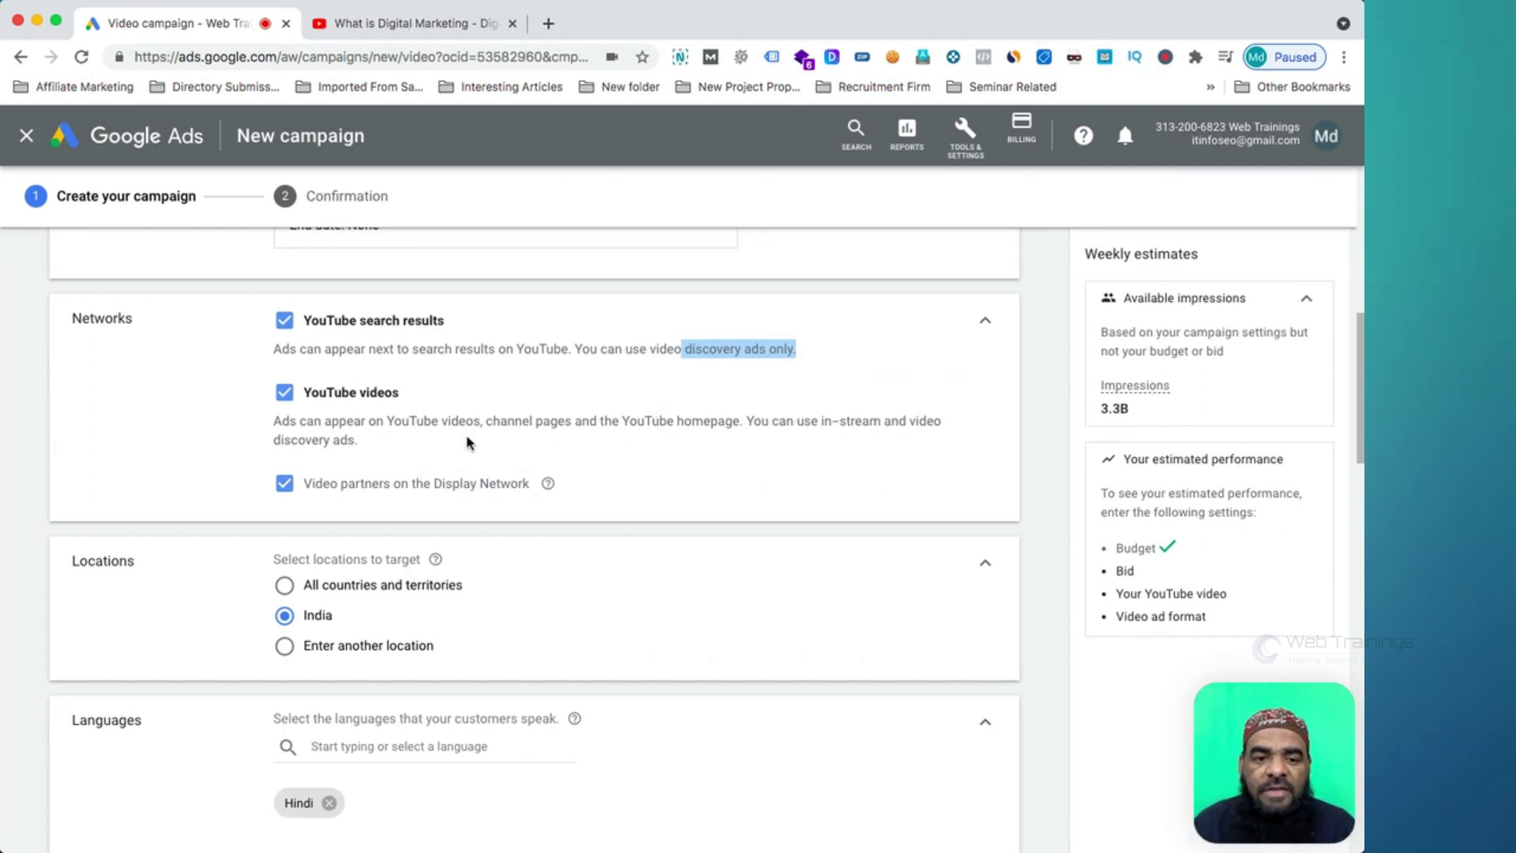
{"action": "left_click_drag", "start_coordinate": [818, 418], "coordinate": [934, 440]}
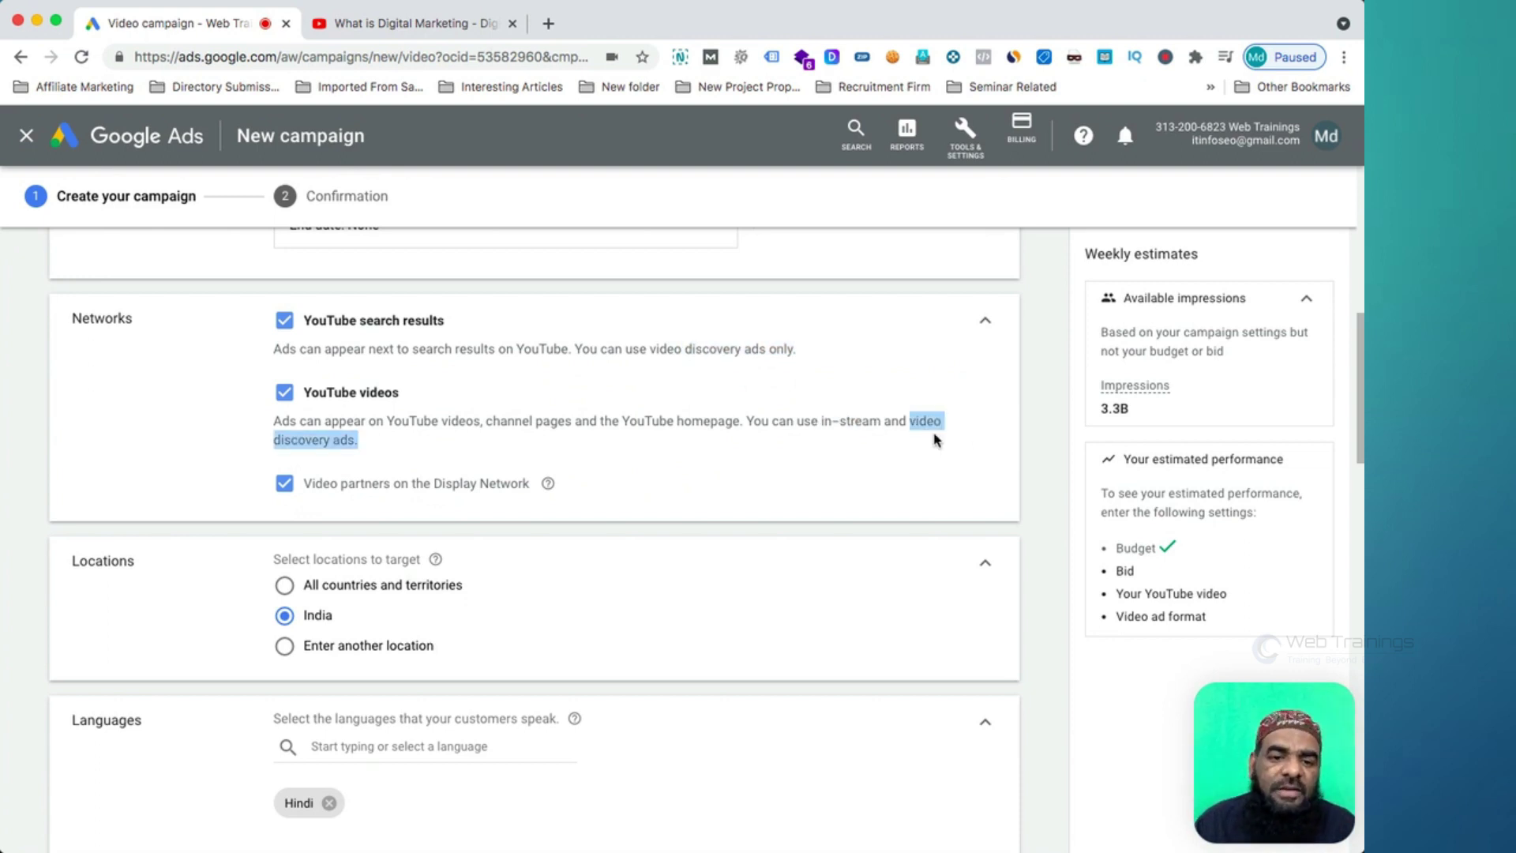
{"action": "left_click", "coordinate": [937, 420]}
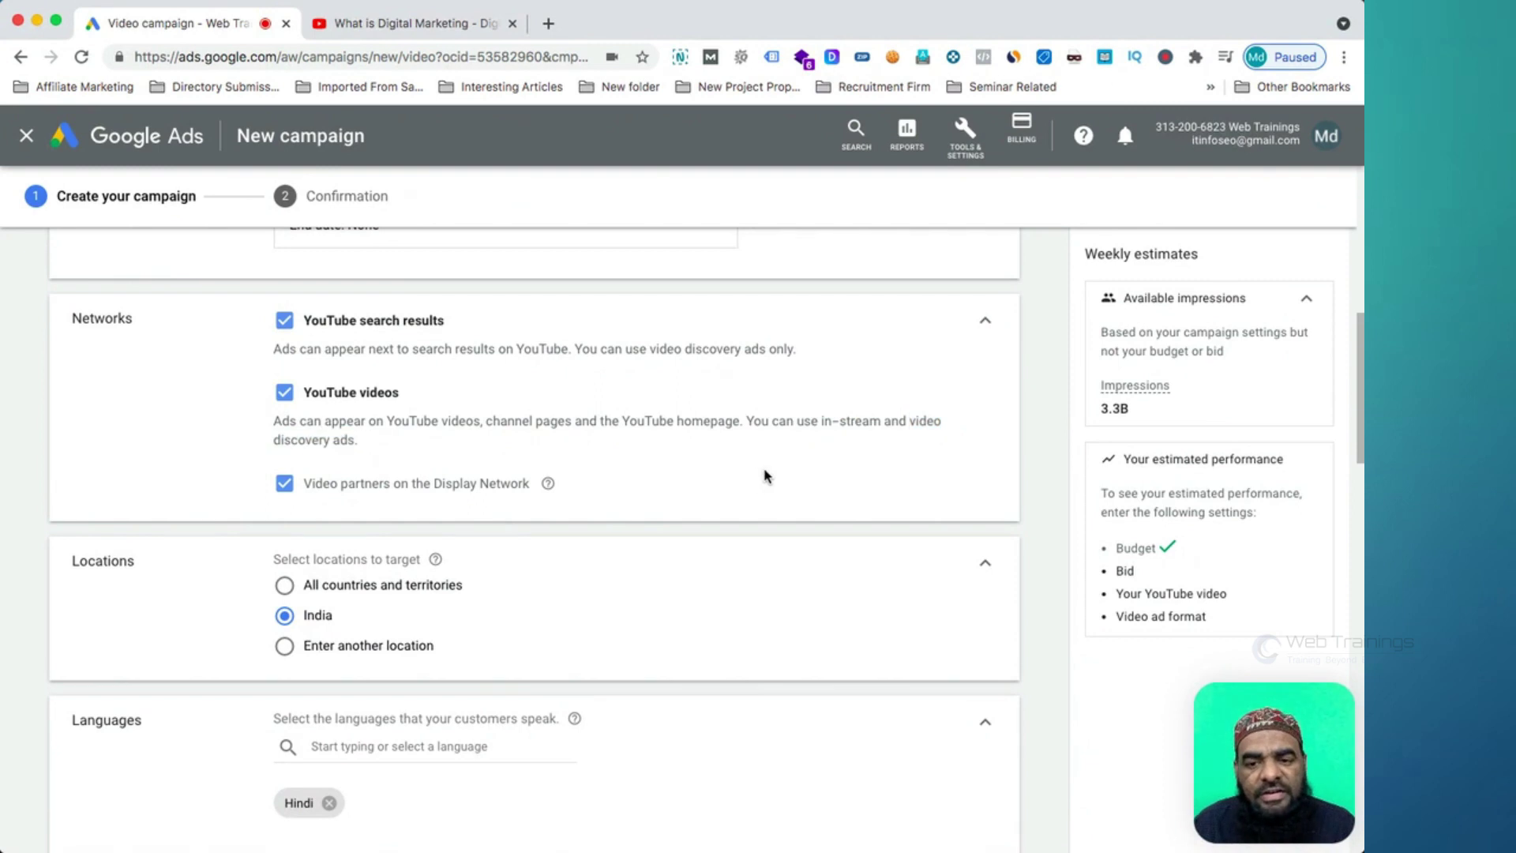
{"action": "left_click", "coordinate": [294, 495]}
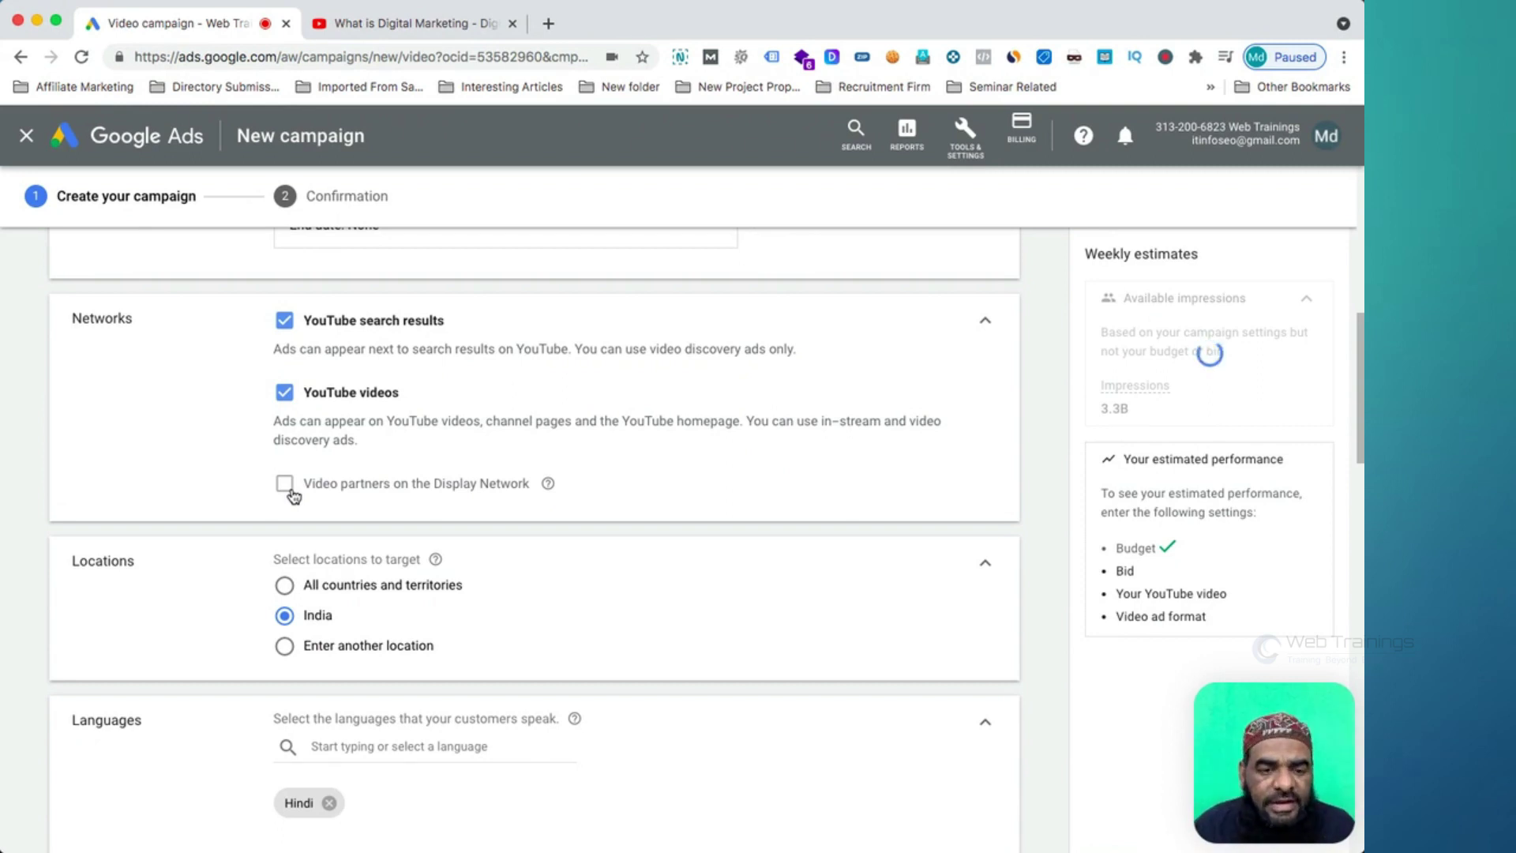
{"action": "scroll", "coordinate": [349, 605], "scroll_direction": "down", "scroll_amount": 1}
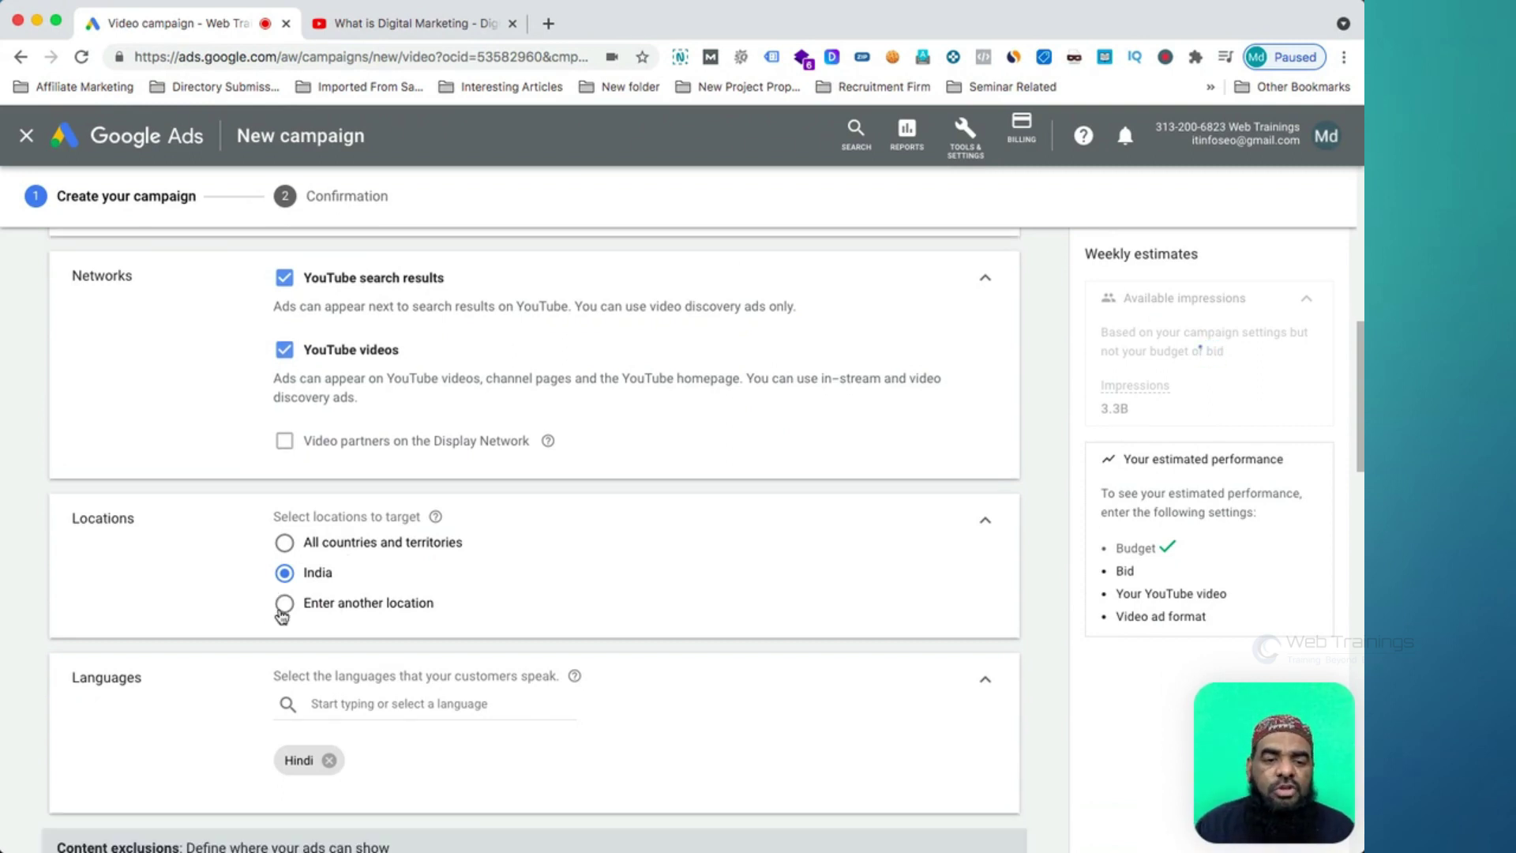
Step: Keep India as the campaign's target location and replace Hindi with English as the customers' language
{"action": "left_click", "coordinate": [284, 604]}
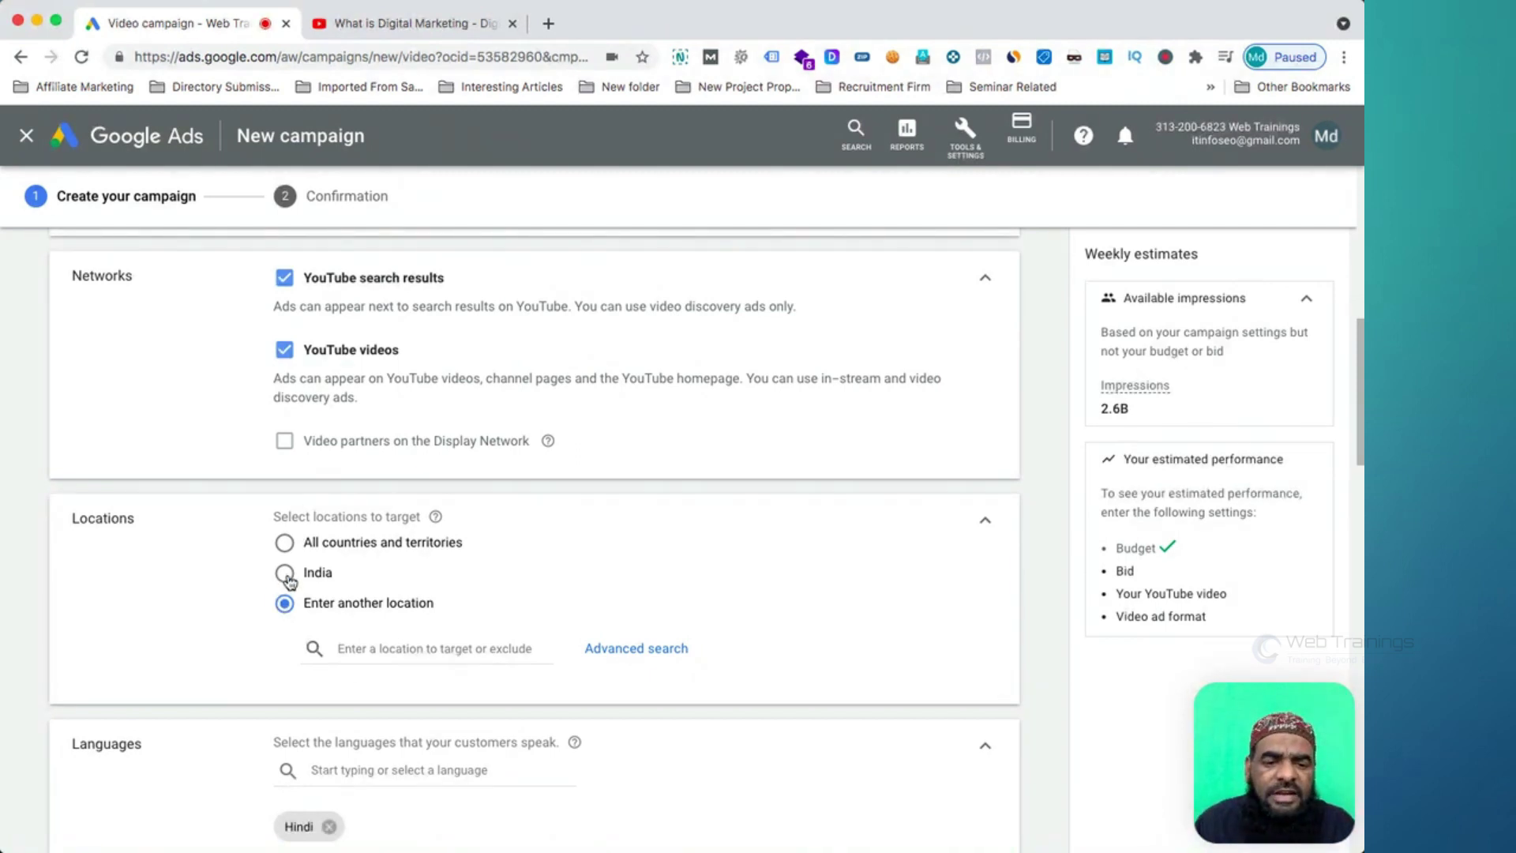
{"action": "left_click", "coordinate": [286, 575]}
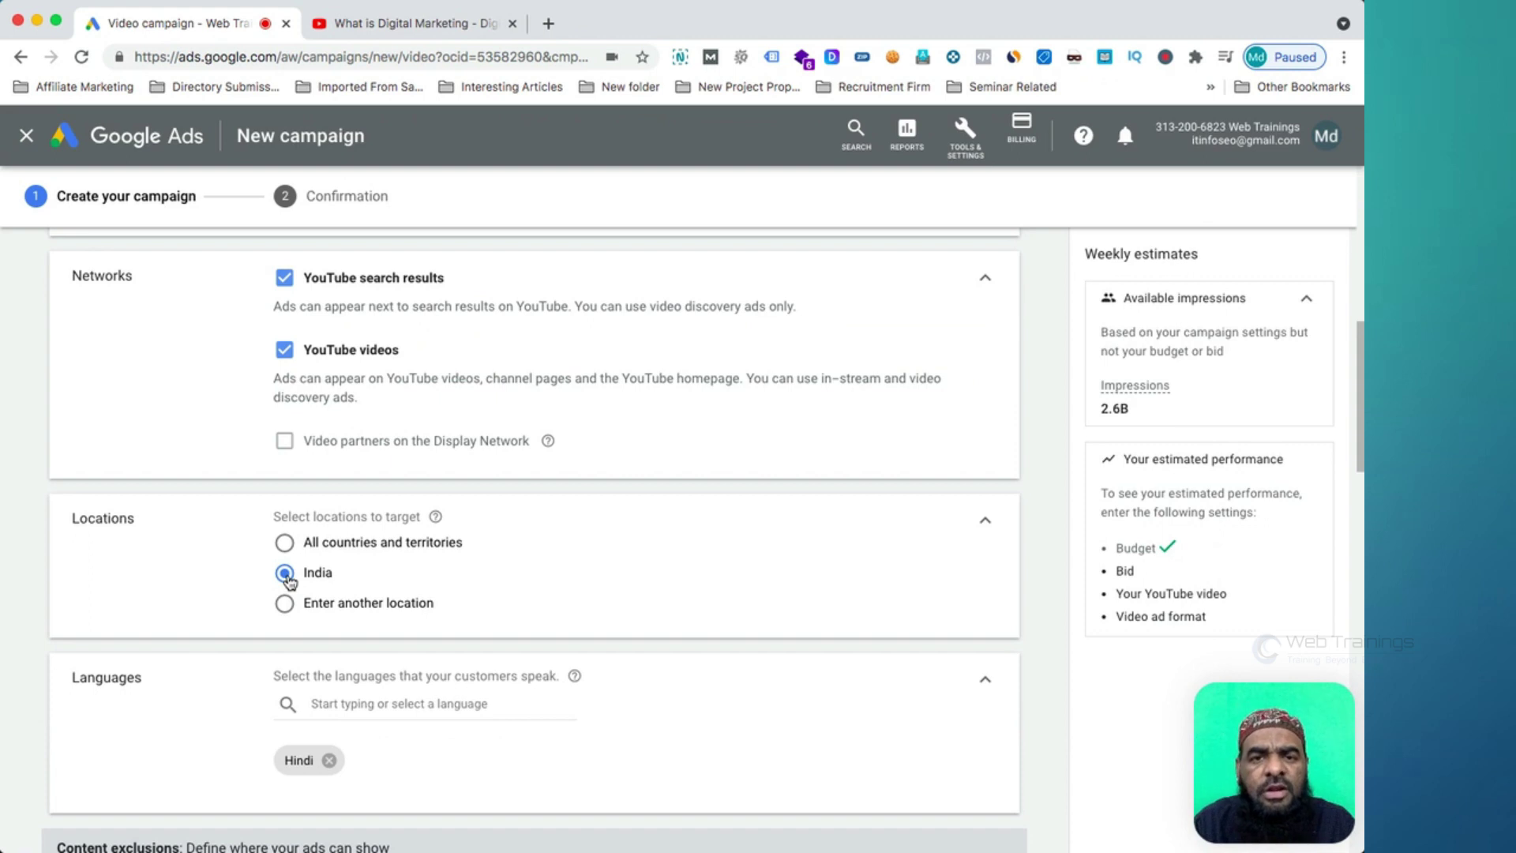
{"action": "scroll", "coordinate": [289, 582], "scroll_direction": "down", "scroll_amount": 2}
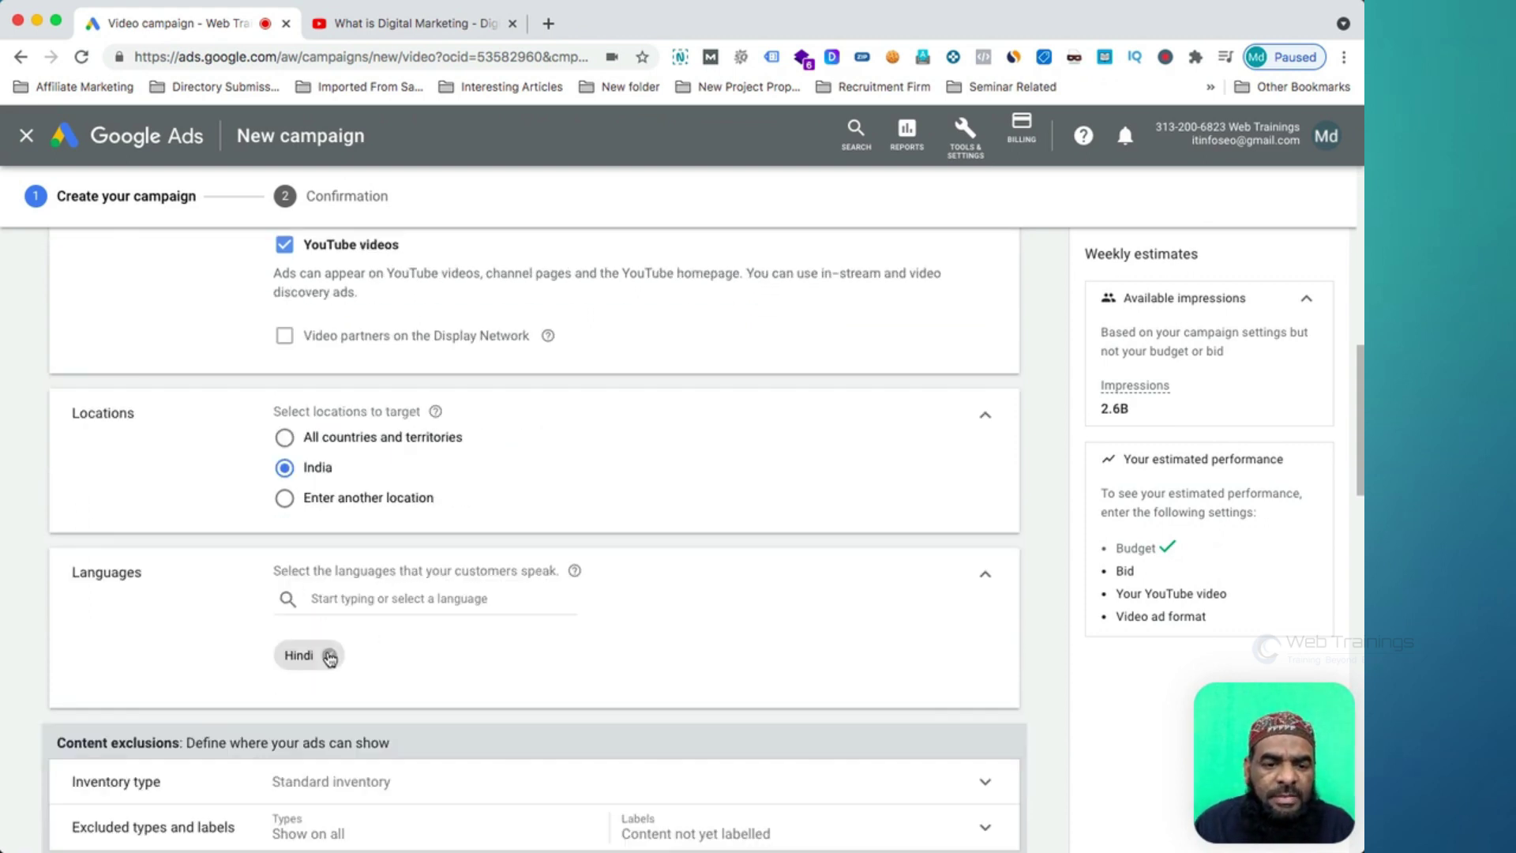
{"action": "left_click", "coordinate": [329, 655]}
{"action": "left_click", "coordinate": [346, 600]}
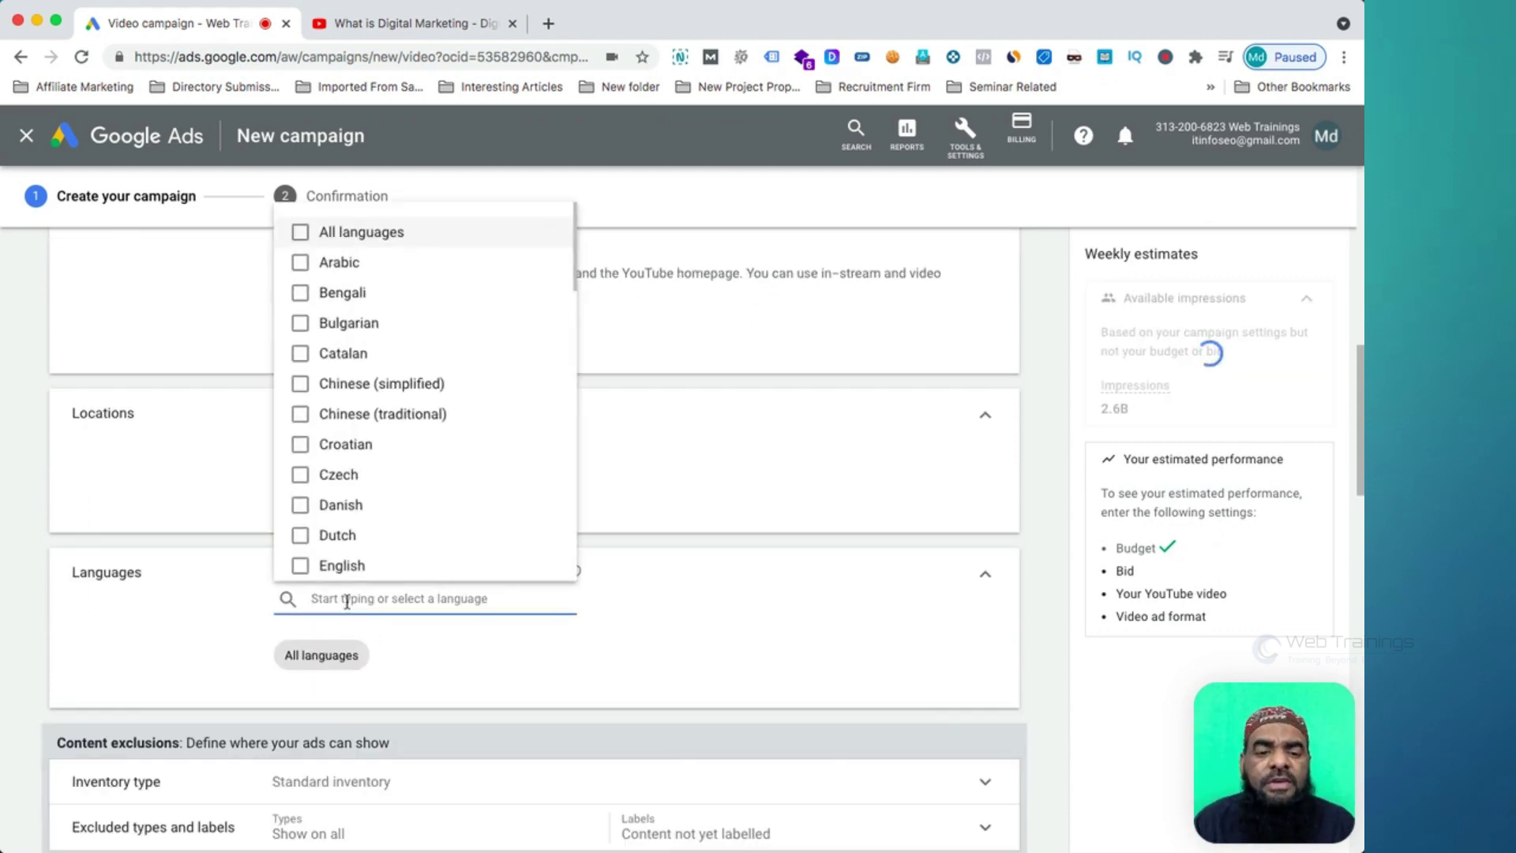
{"action": "left_click", "coordinate": [305, 568]}
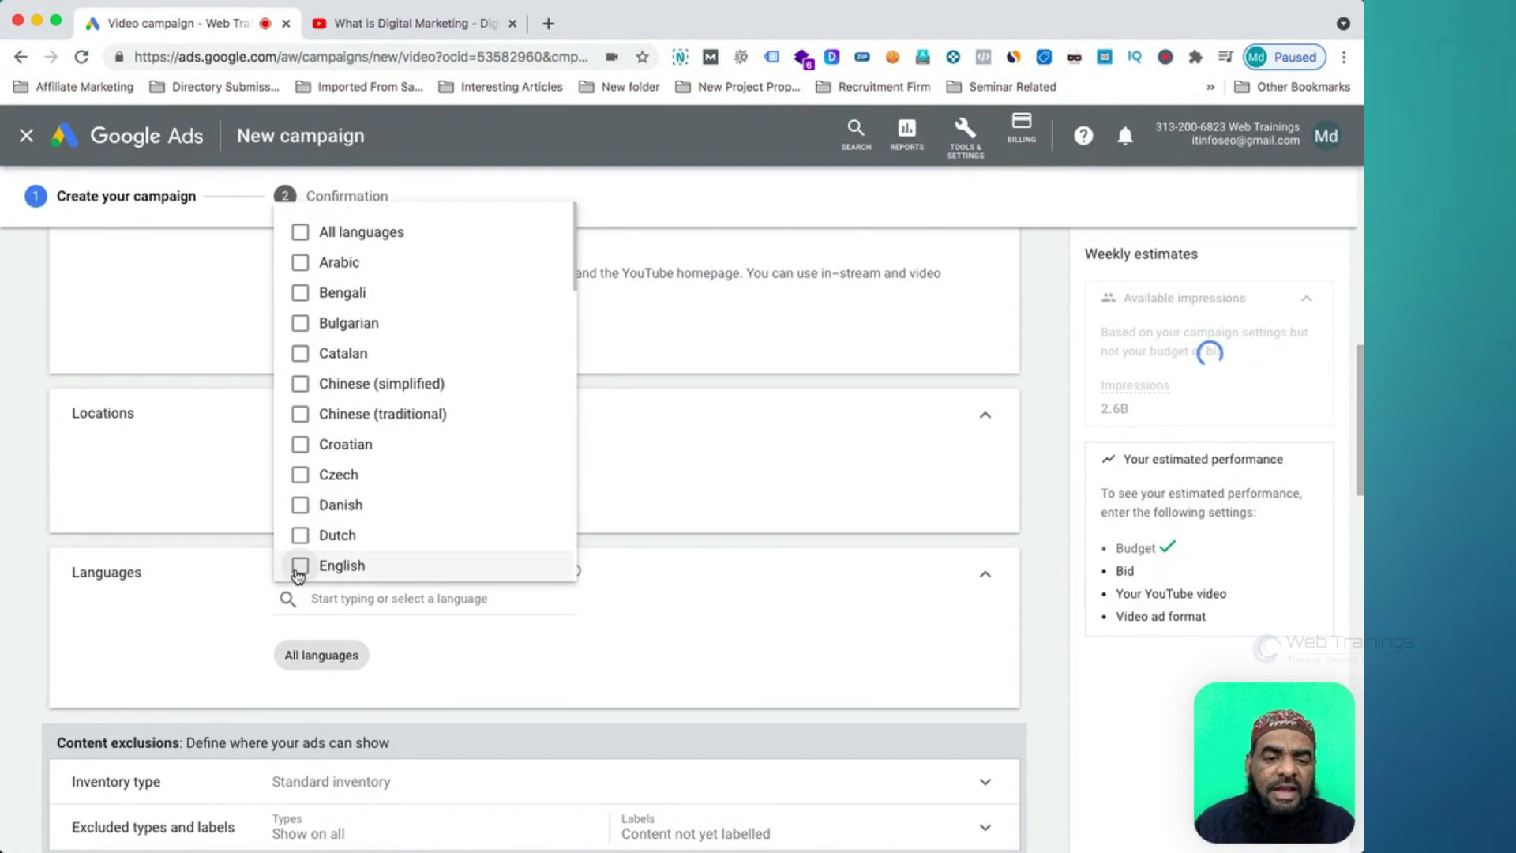
{"action": "left_click", "coordinate": [216, 621]}
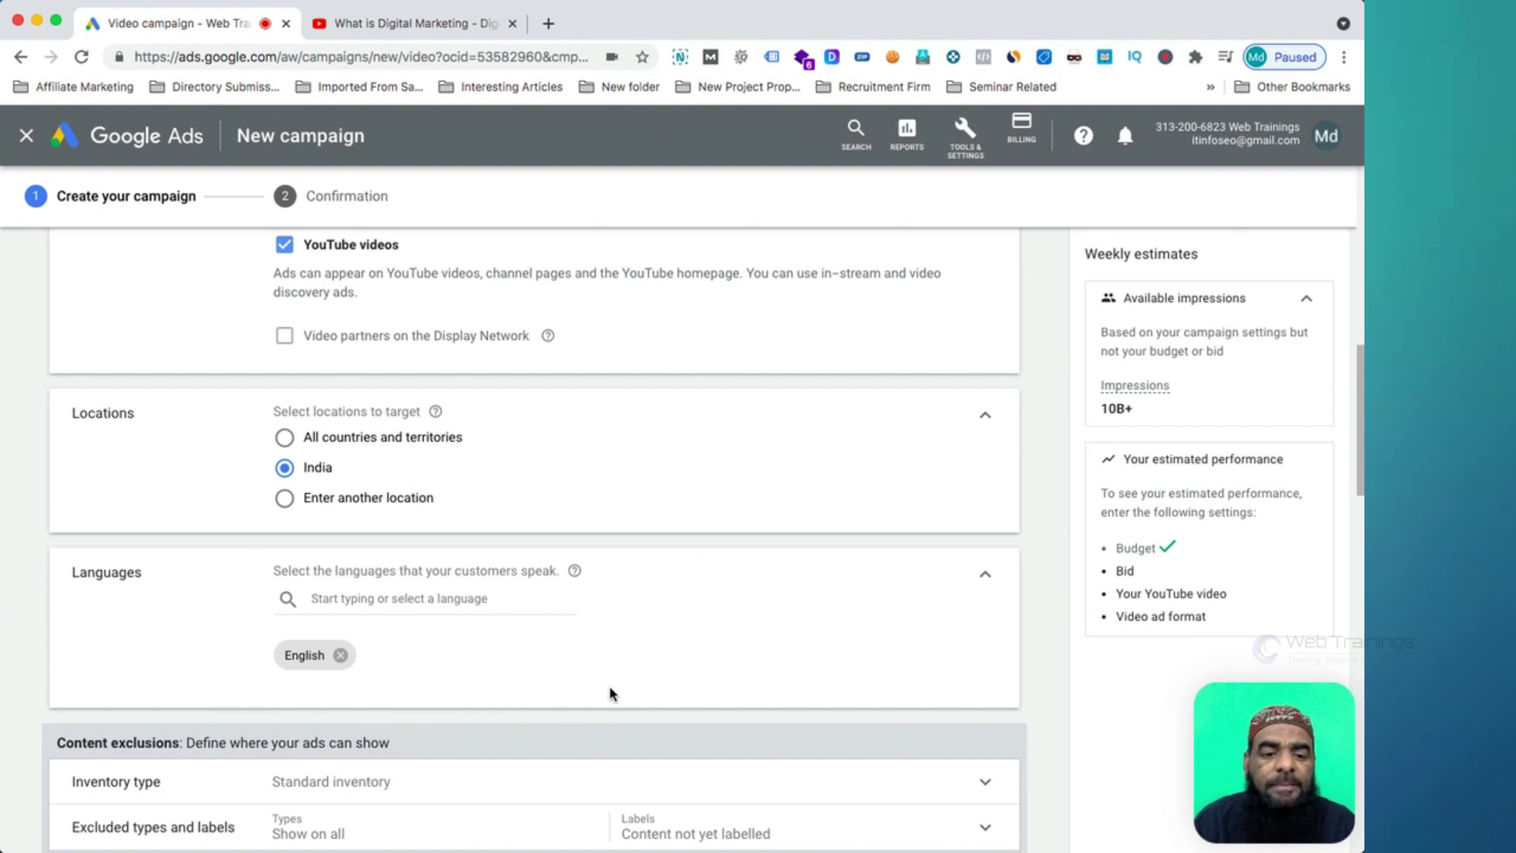
Step: Review the impression and view frequency capping options in the campaign's additional settings
{"action": "scroll", "coordinate": [498, 667], "scroll_direction": "down", "scroll_amount": 3}
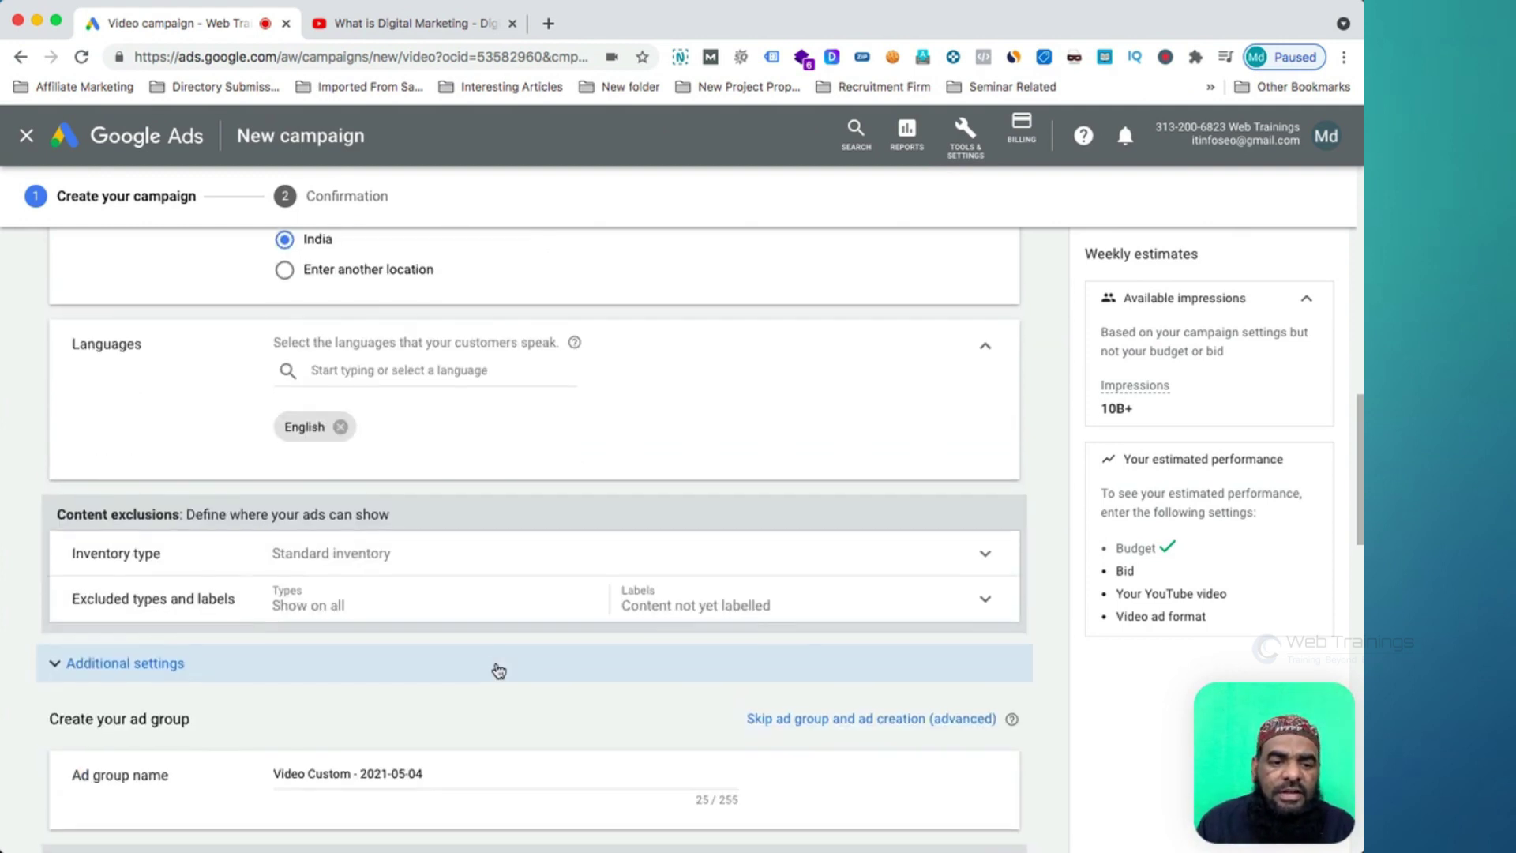
{"action": "scroll", "coordinate": [498, 669], "scroll_direction": "down", "scroll_amount": 2}
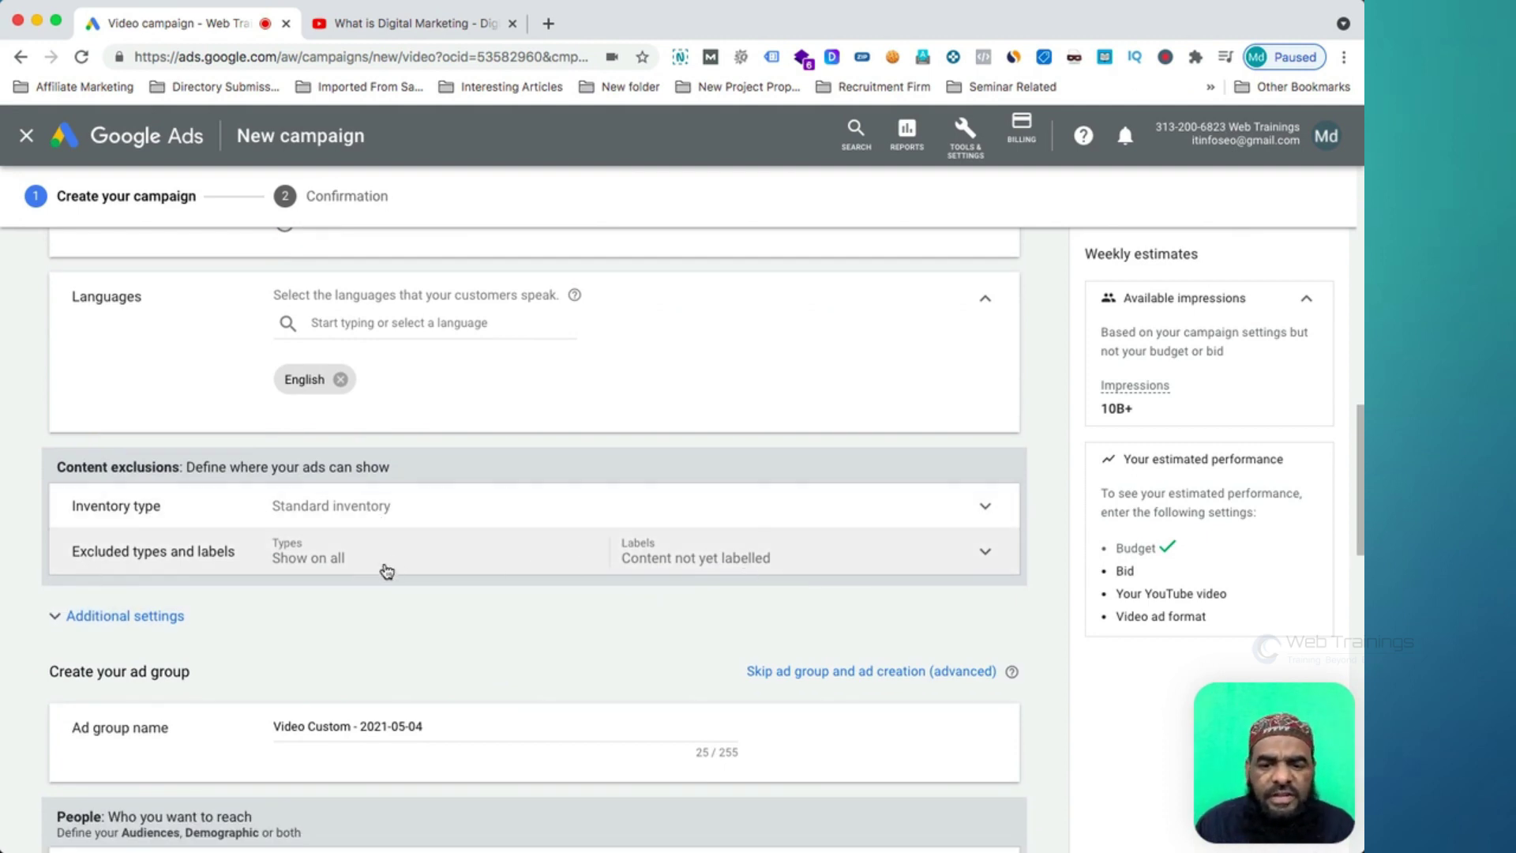
{"action": "left_click", "coordinate": [158, 617]}
{"action": "scroll", "coordinate": [365, 710], "scroll_direction": "down", "scroll_amount": 1}
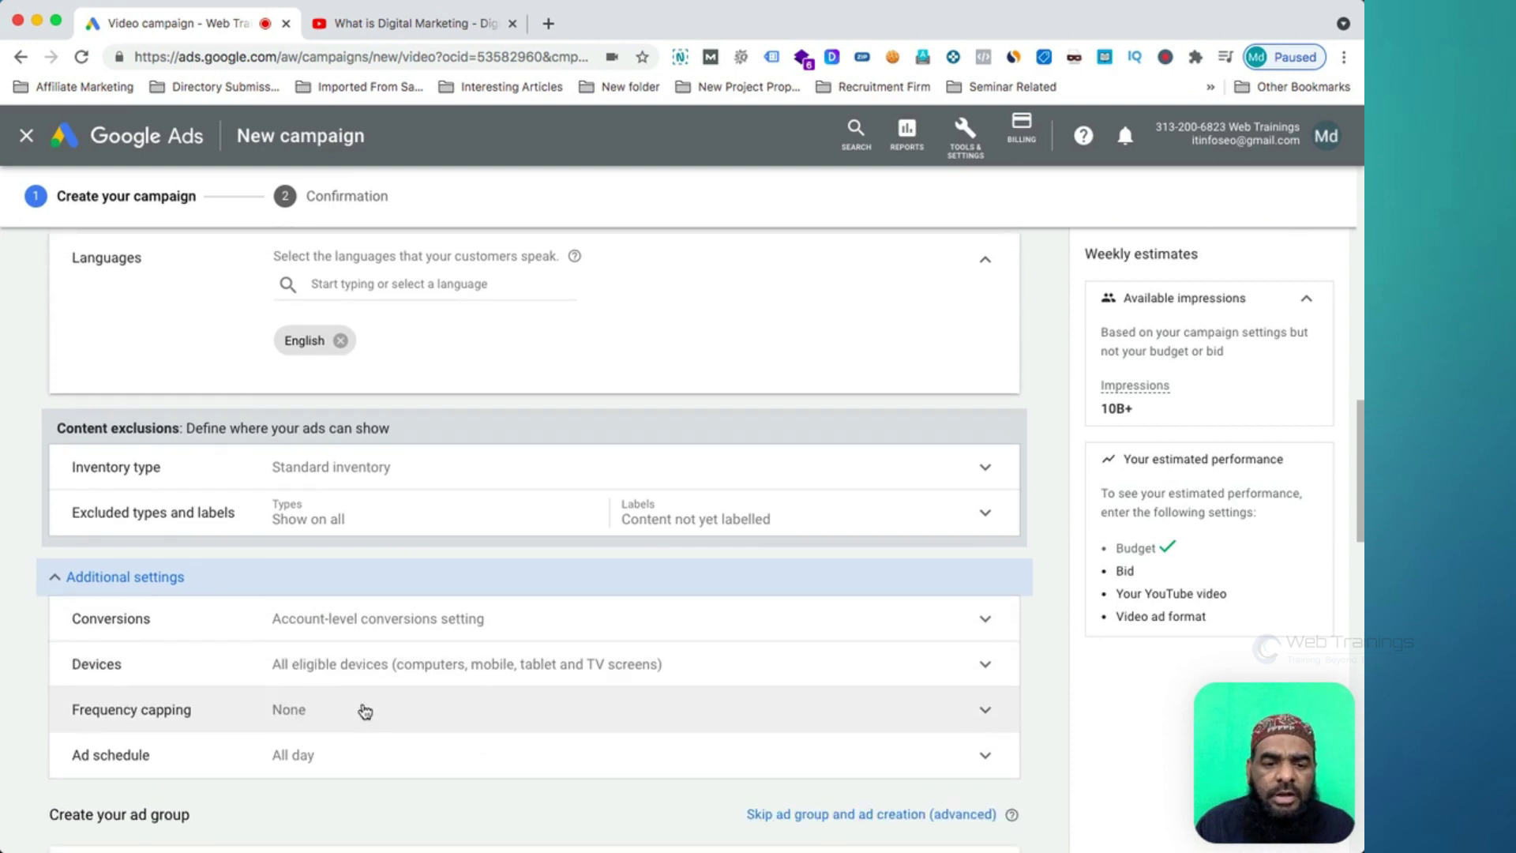
{"action": "scroll", "coordinate": [363, 709], "scroll_direction": "down", "scroll_amount": 1}
{"action": "left_click", "coordinate": [320, 681]}
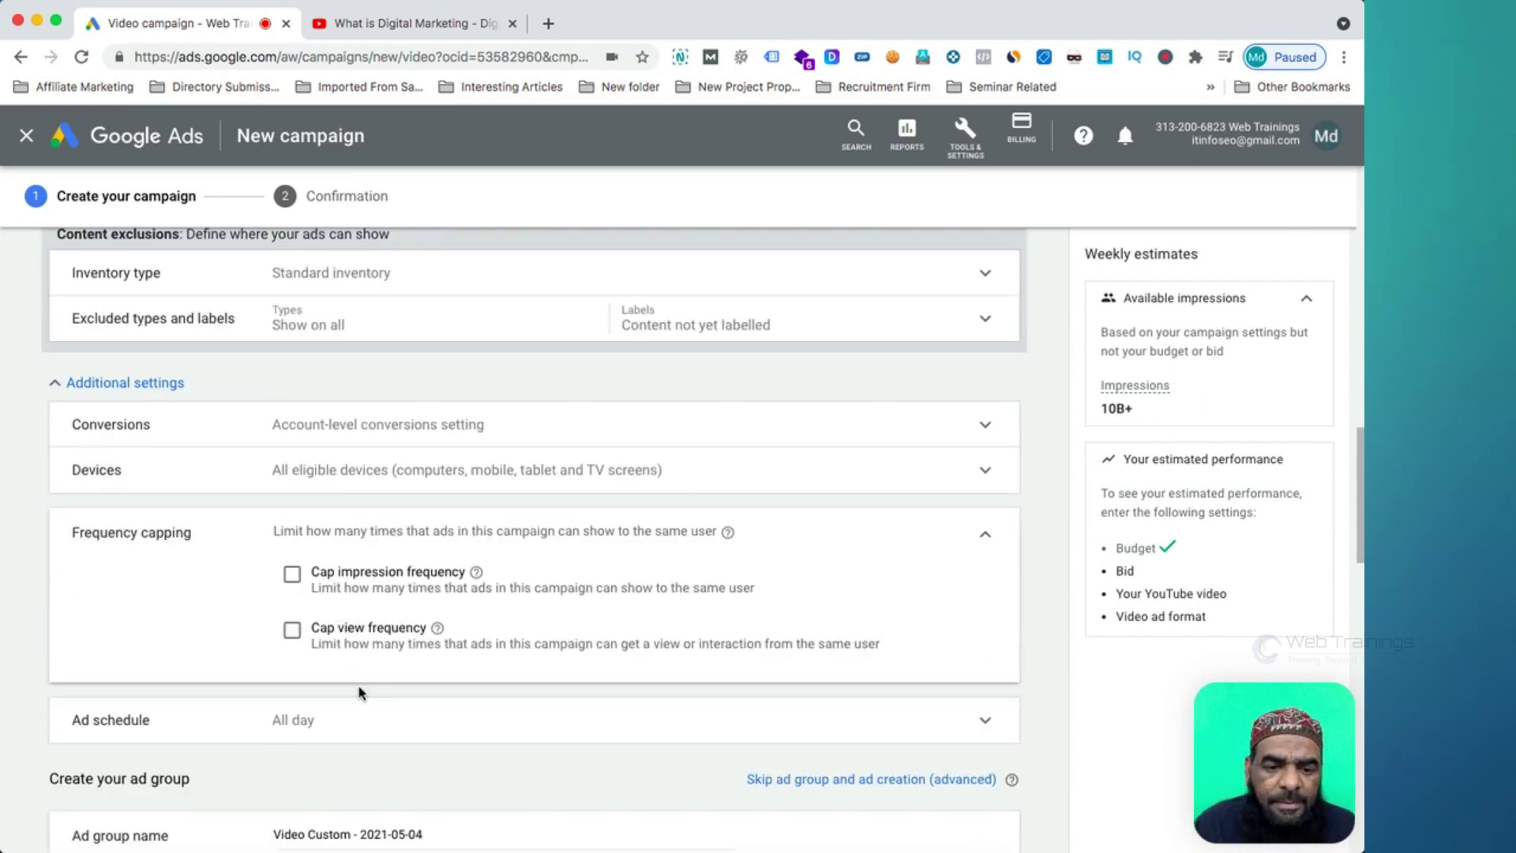
{"action": "left_click", "coordinate": [298, 633]}
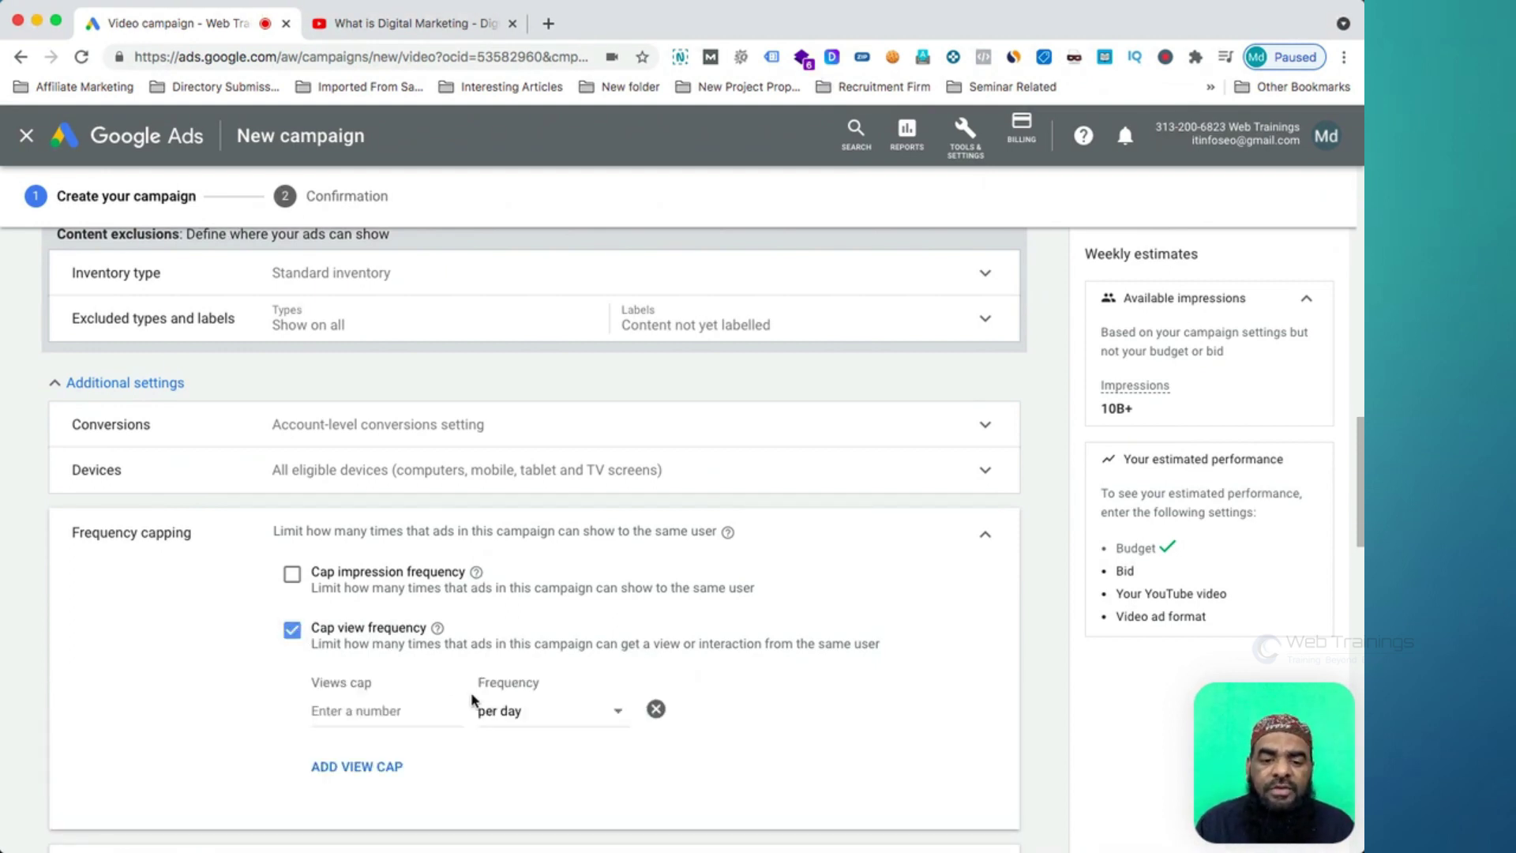
{"action": "left_click", "coordinate": [292, 630]}
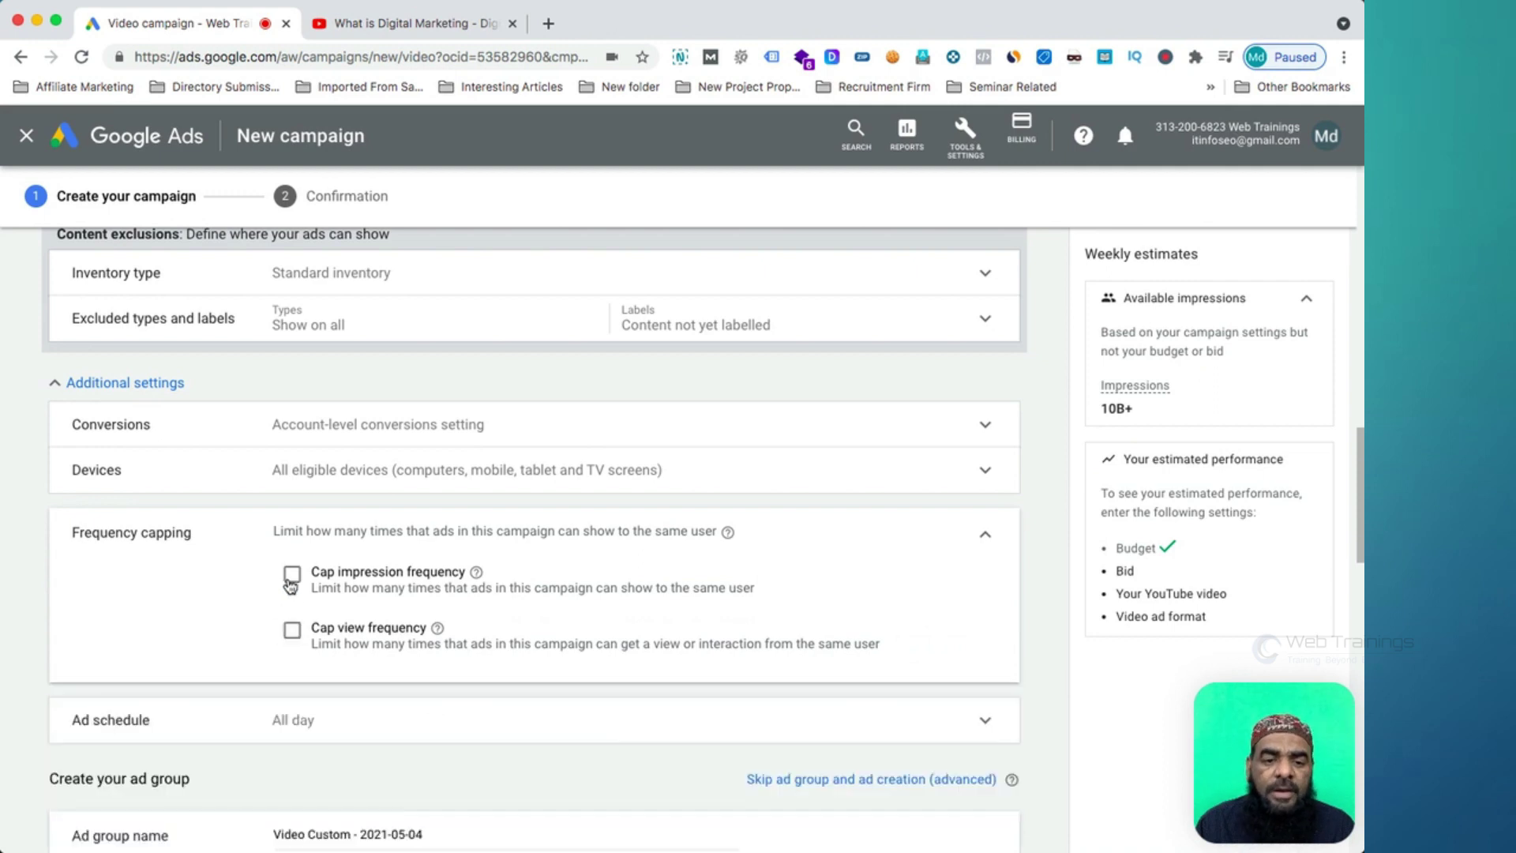
{"action": "left_click", "coordinate": [292, 575]}
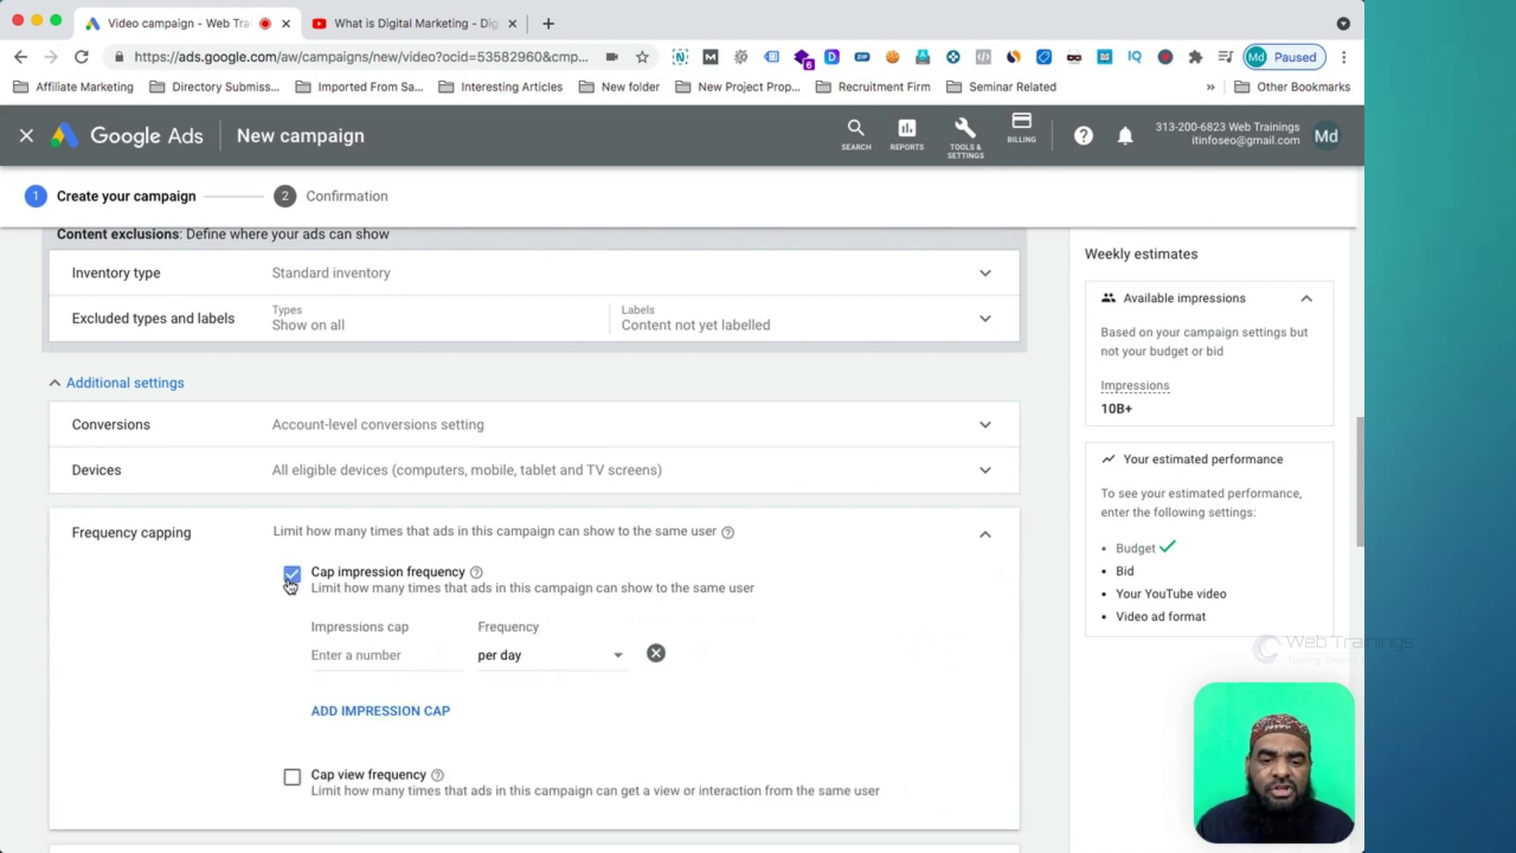
{"action": "left_click", "coordinate": [291, 576]}
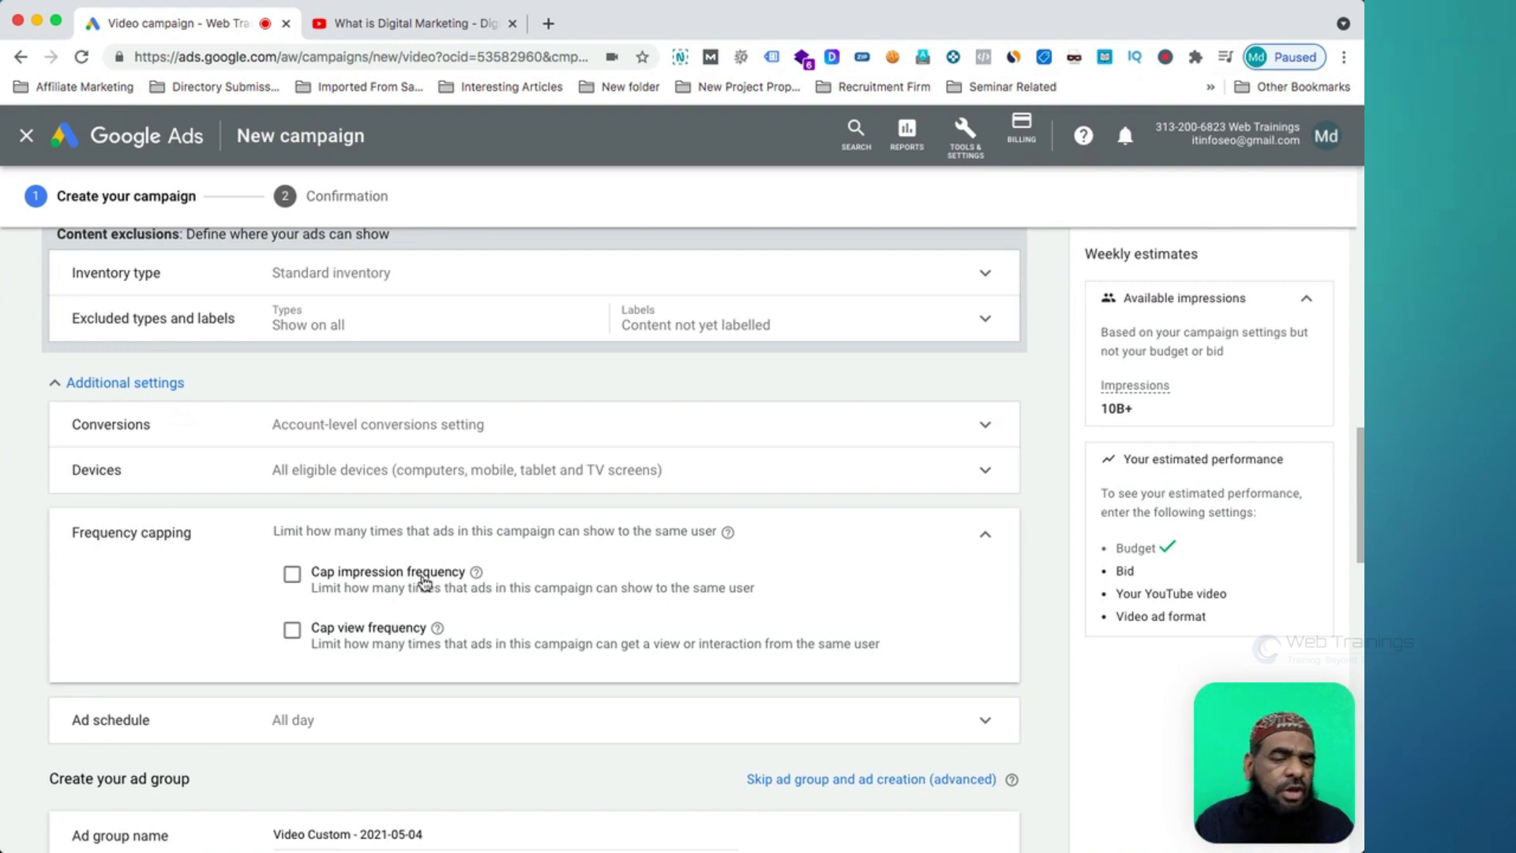
Step: Cap the campaign's view frequency at 1 view per day
{"action": "left_click", "coordinate": [292, 630]}
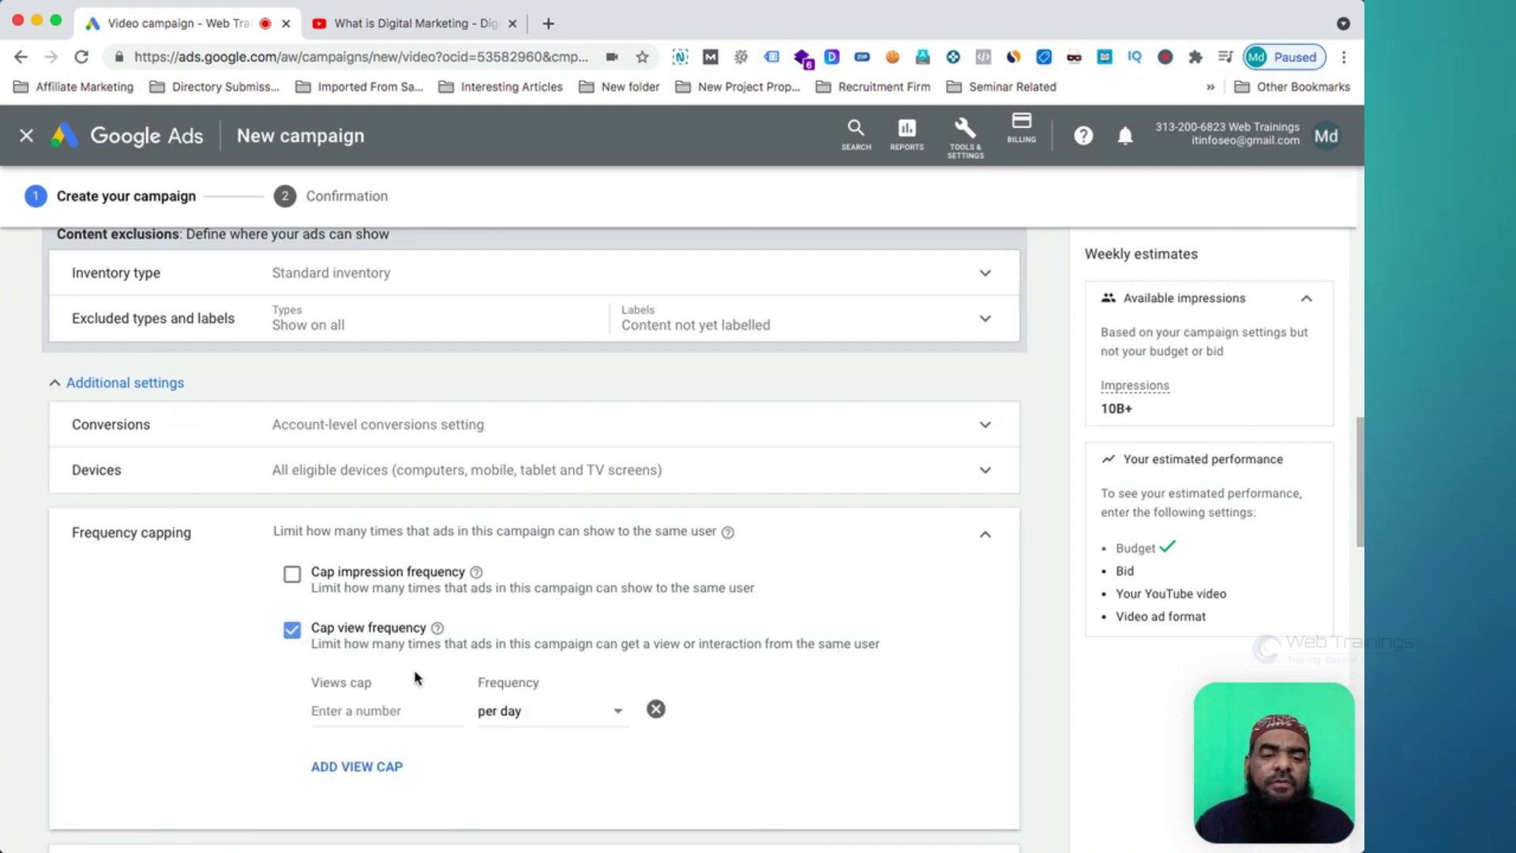
{"action": "left_click", "coordinate": [388, 702]}
{"action": "type", "text": "1"}
{"action": "left_click", "coordinate": [286, 744]}
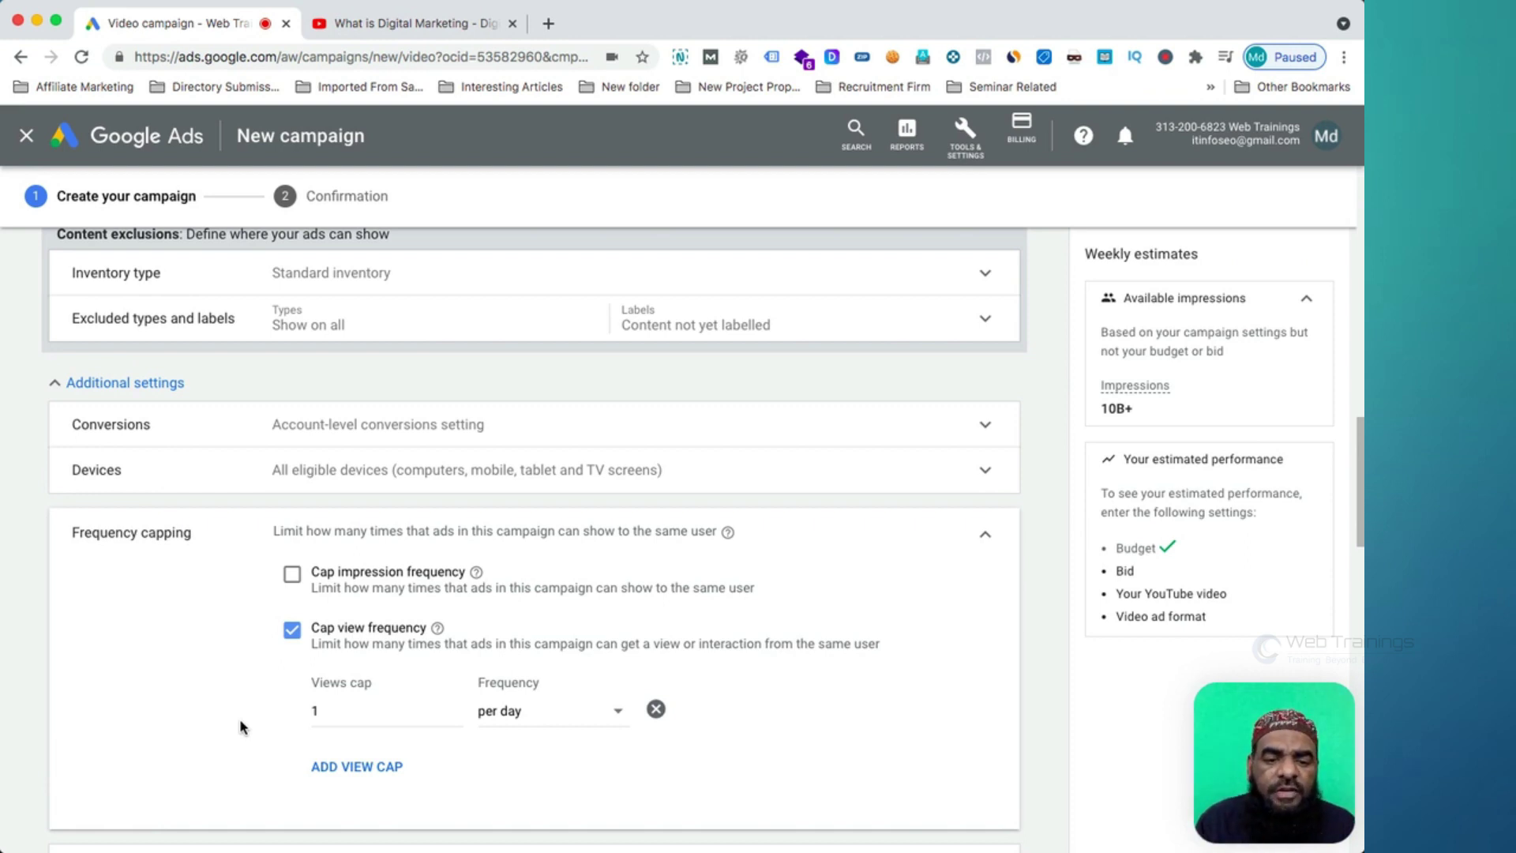
{"action": "left_click", "coordinate": [984, 535]}
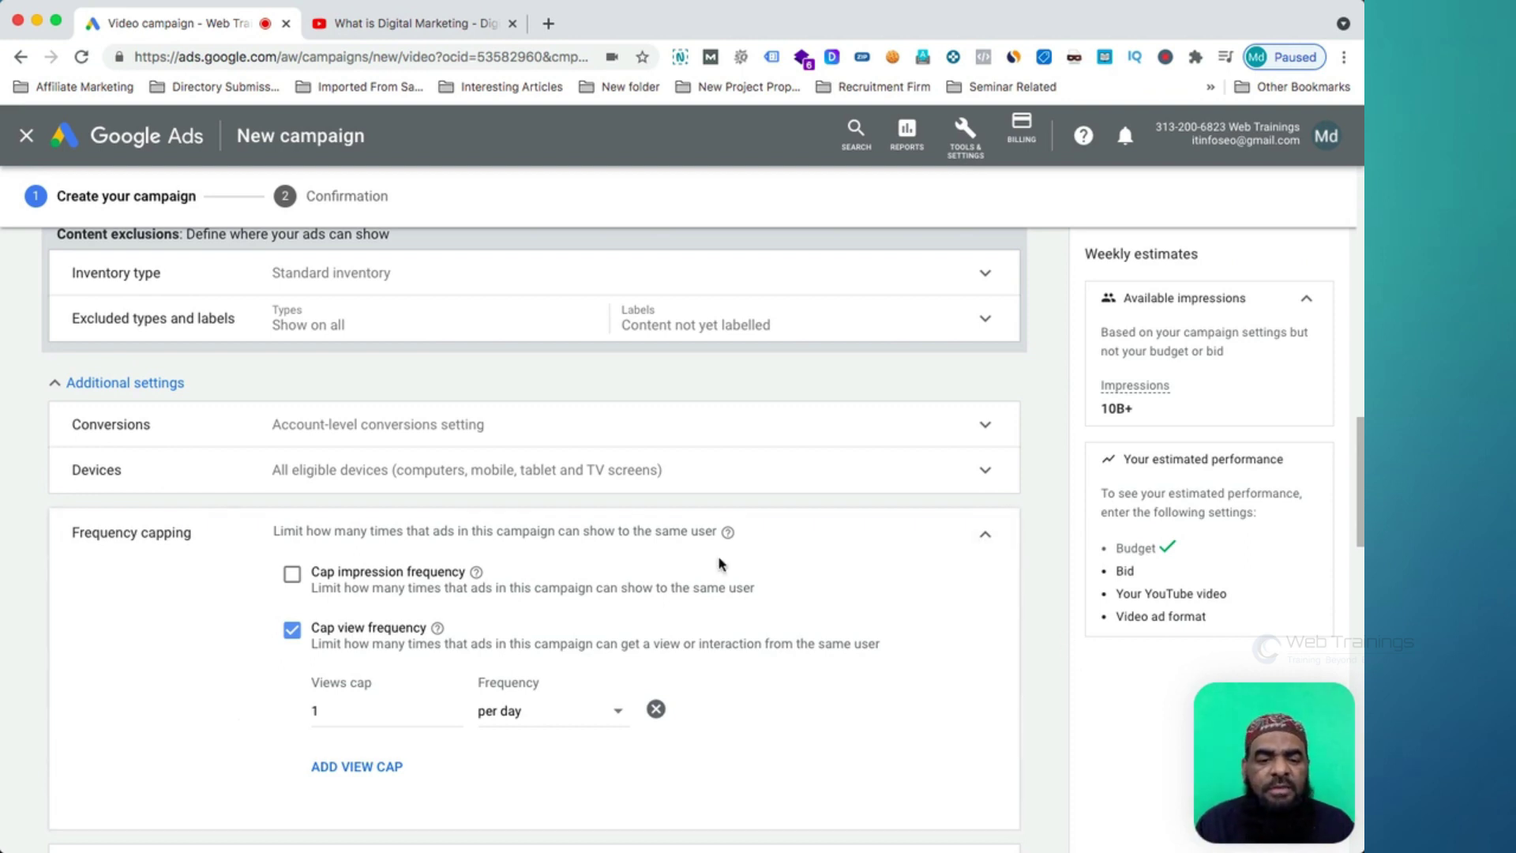
Step: Remove the view frequency cap from the campaign and close the frequency capping settings
{"action": "left_click", "coordinate": [984, 515]}
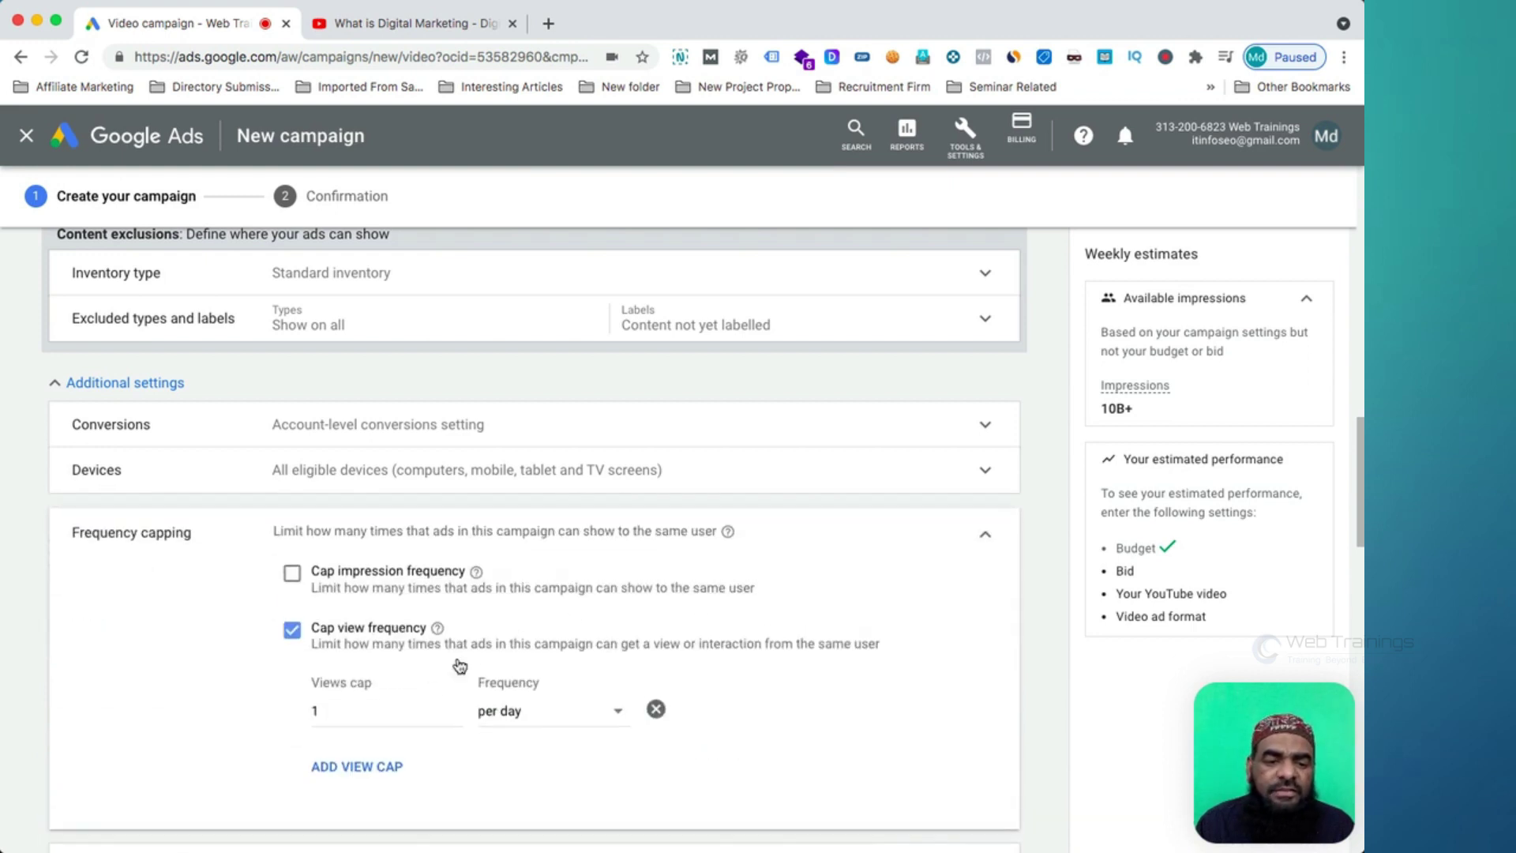
{"action": "left_click", "coordinate": [341, 708]}
{"action": "key", "text": "BackSpace"}
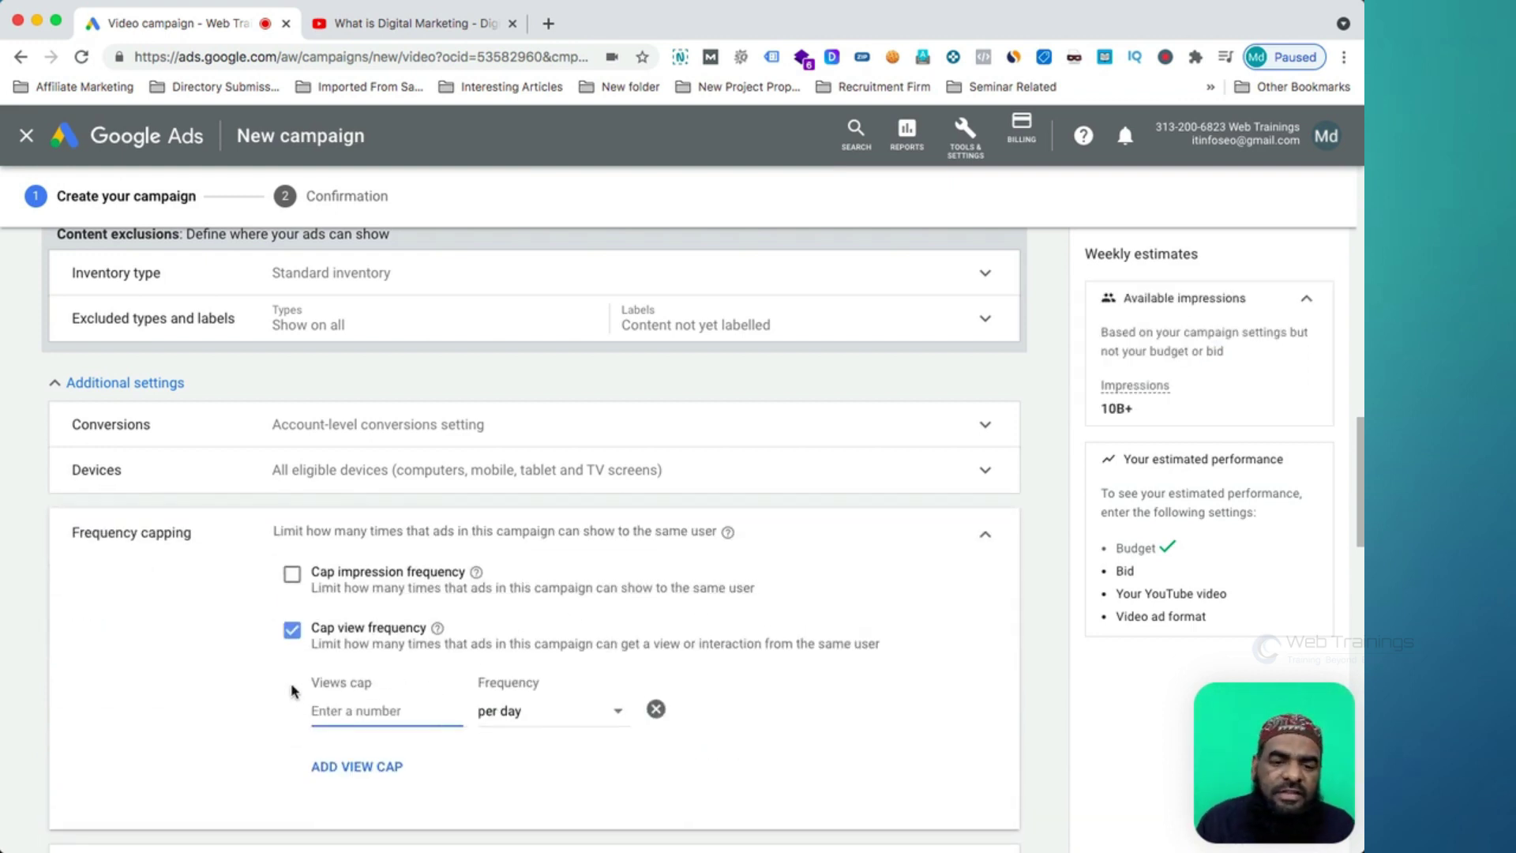
{"action": "left_click", "coordinate": [291, 632]}
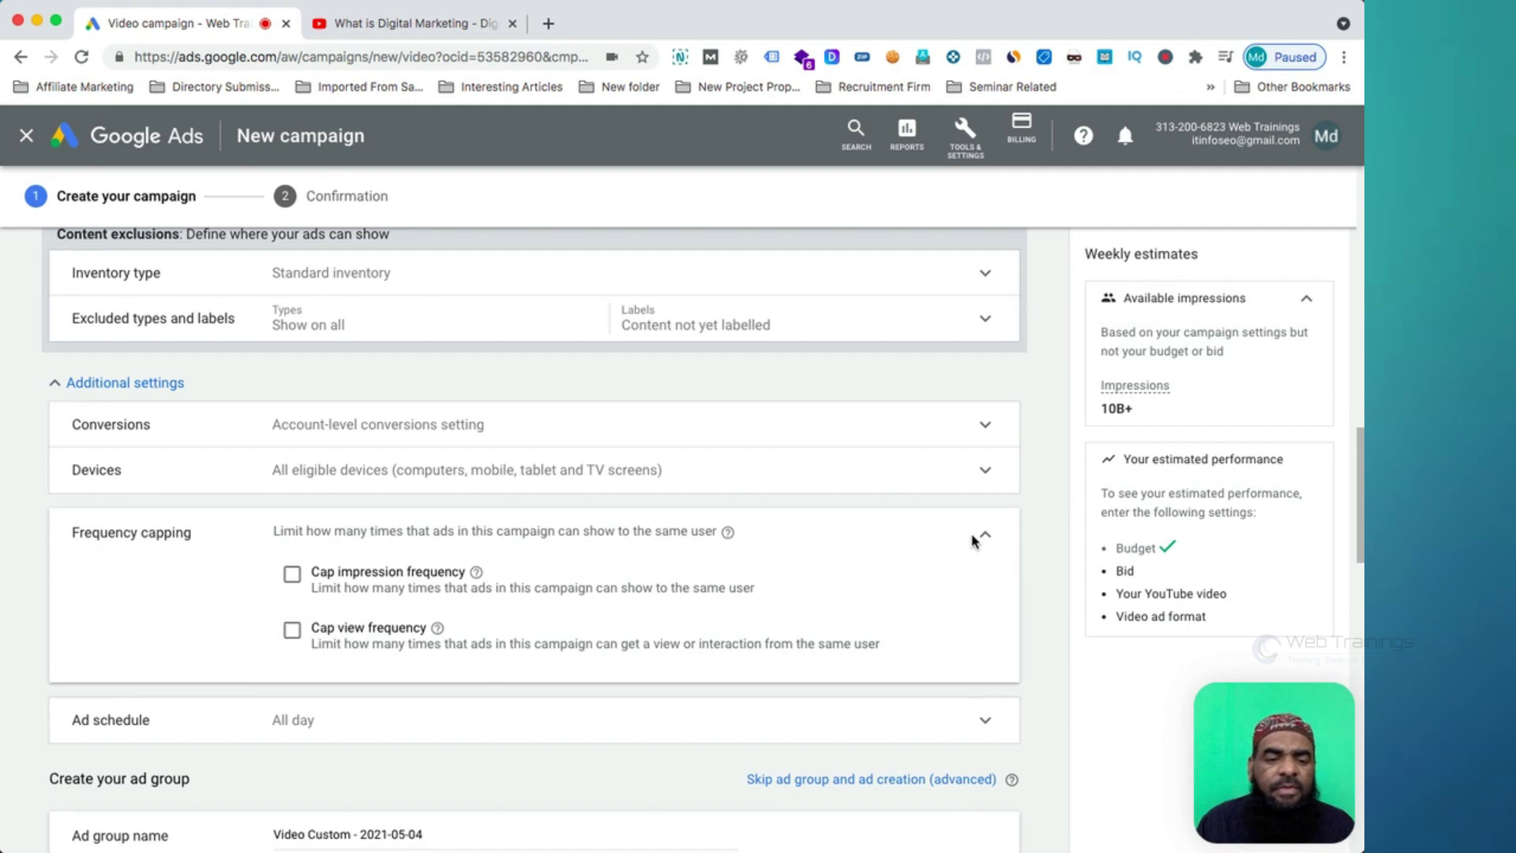
{"action": "left_click", "coordinate": [979, 537]}
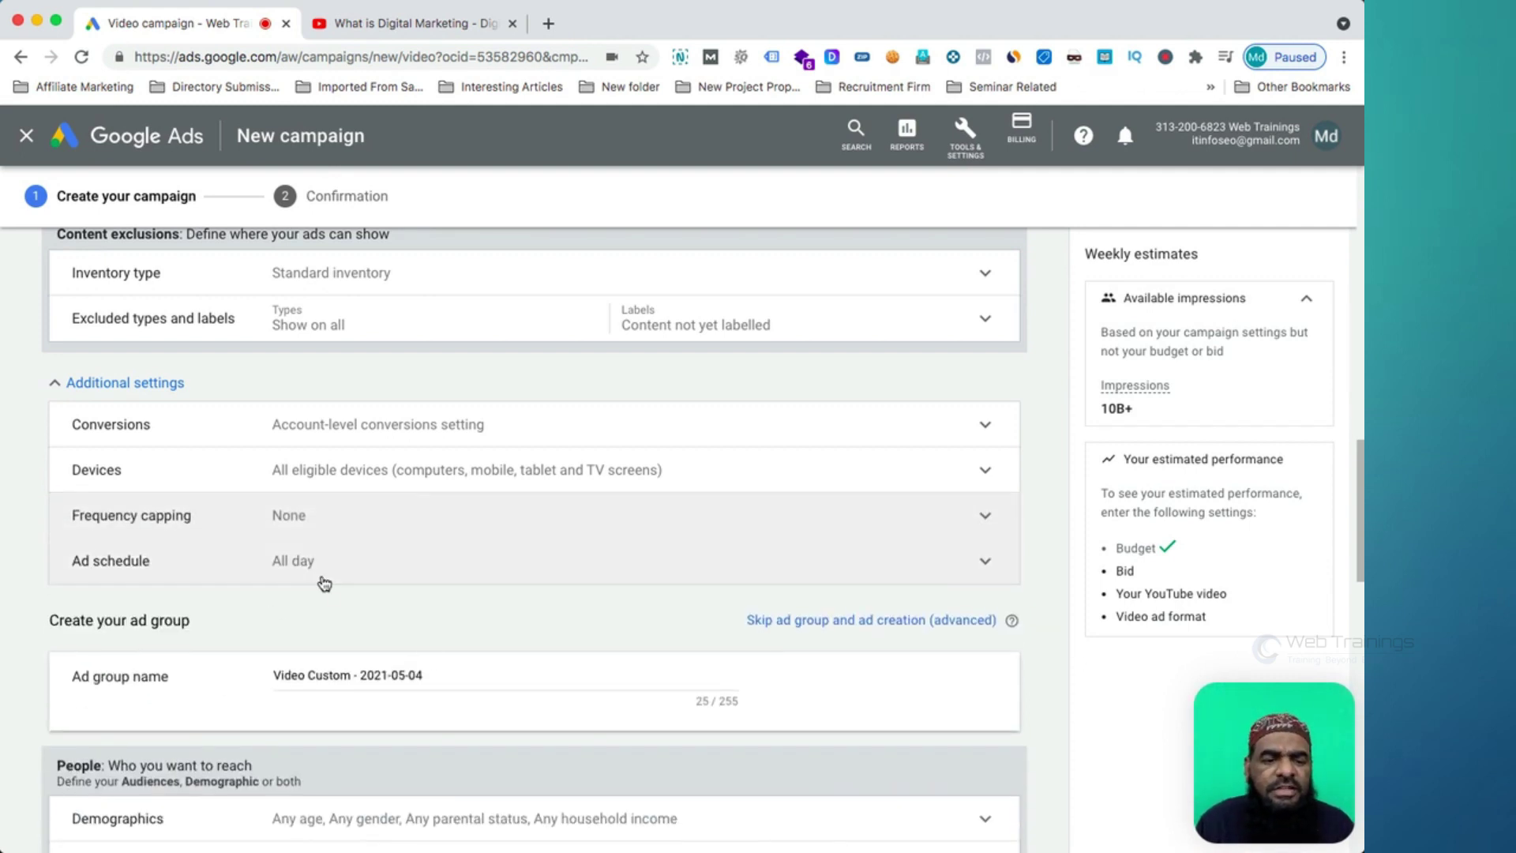
Step: Rename the ad group as "Digital Marketing"
{"action": "scroll", "coordinate": [321, 582], "scroll_direction": "down", "scroll_amount": 3}
{"action": "left_click_drag", "start_coordinate": [435, 435], "coordinate": [195, 425]}
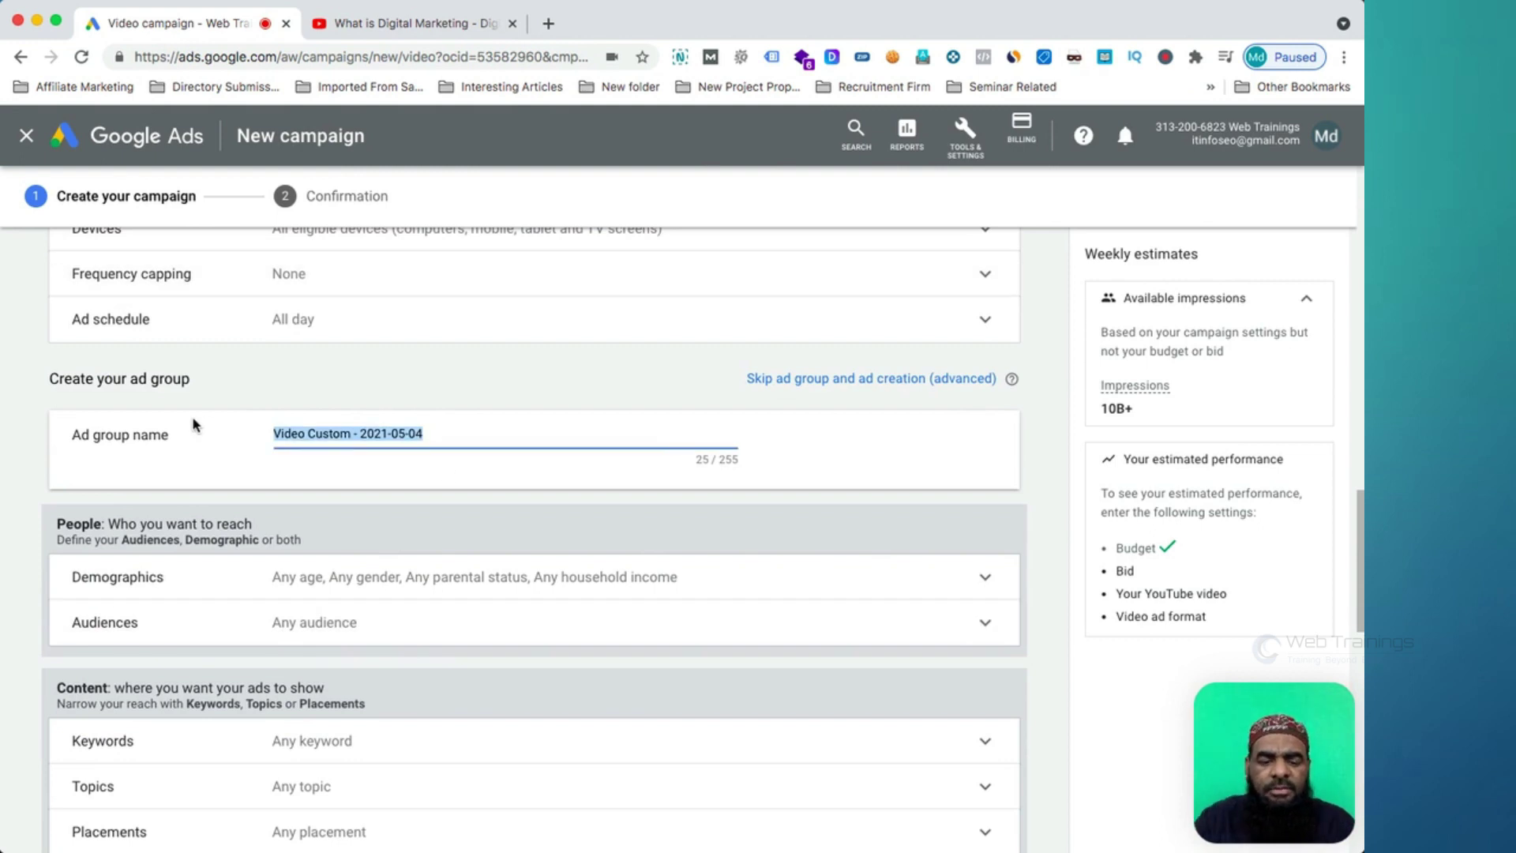
{"action": "type", "text": "Digital Marketi"}
{"action": "key", "text": "BackSpace"}
{"action": "key", "text": "BackSpace"}
{"action": "type", "text": "ting"}
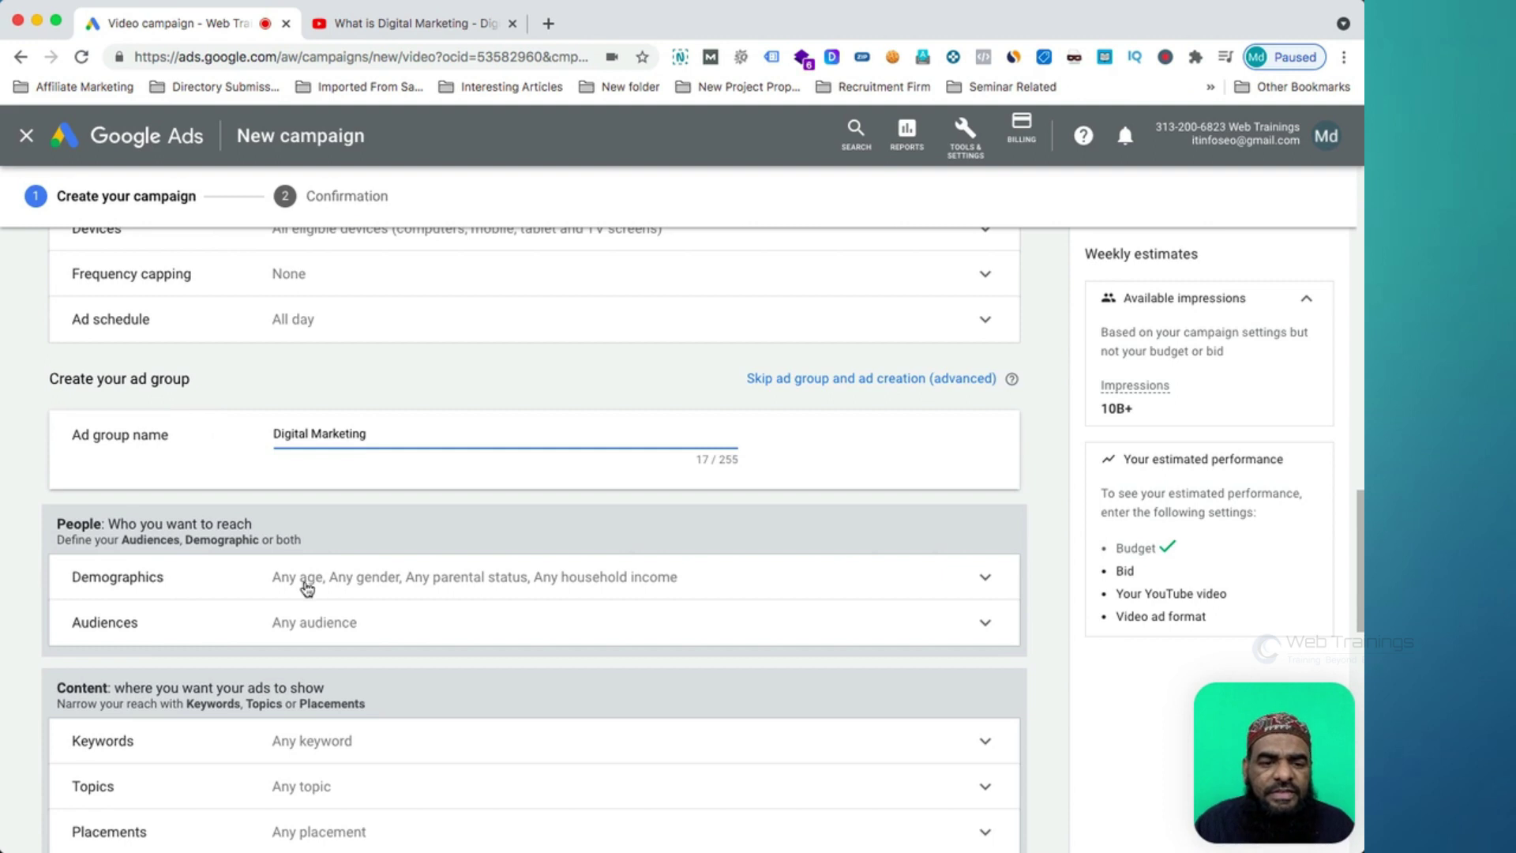
Step: Exclude the age groups 35 - 44, 45 - 54, 55 - 64 and 65+ from the ad group's demographic targeting
{"action": "left_click", "coordinate": [385, 584]}
{"action": "scroll", "coordinate": [424, 657], "scroll_direction": "down", "scroll_amount": 2}
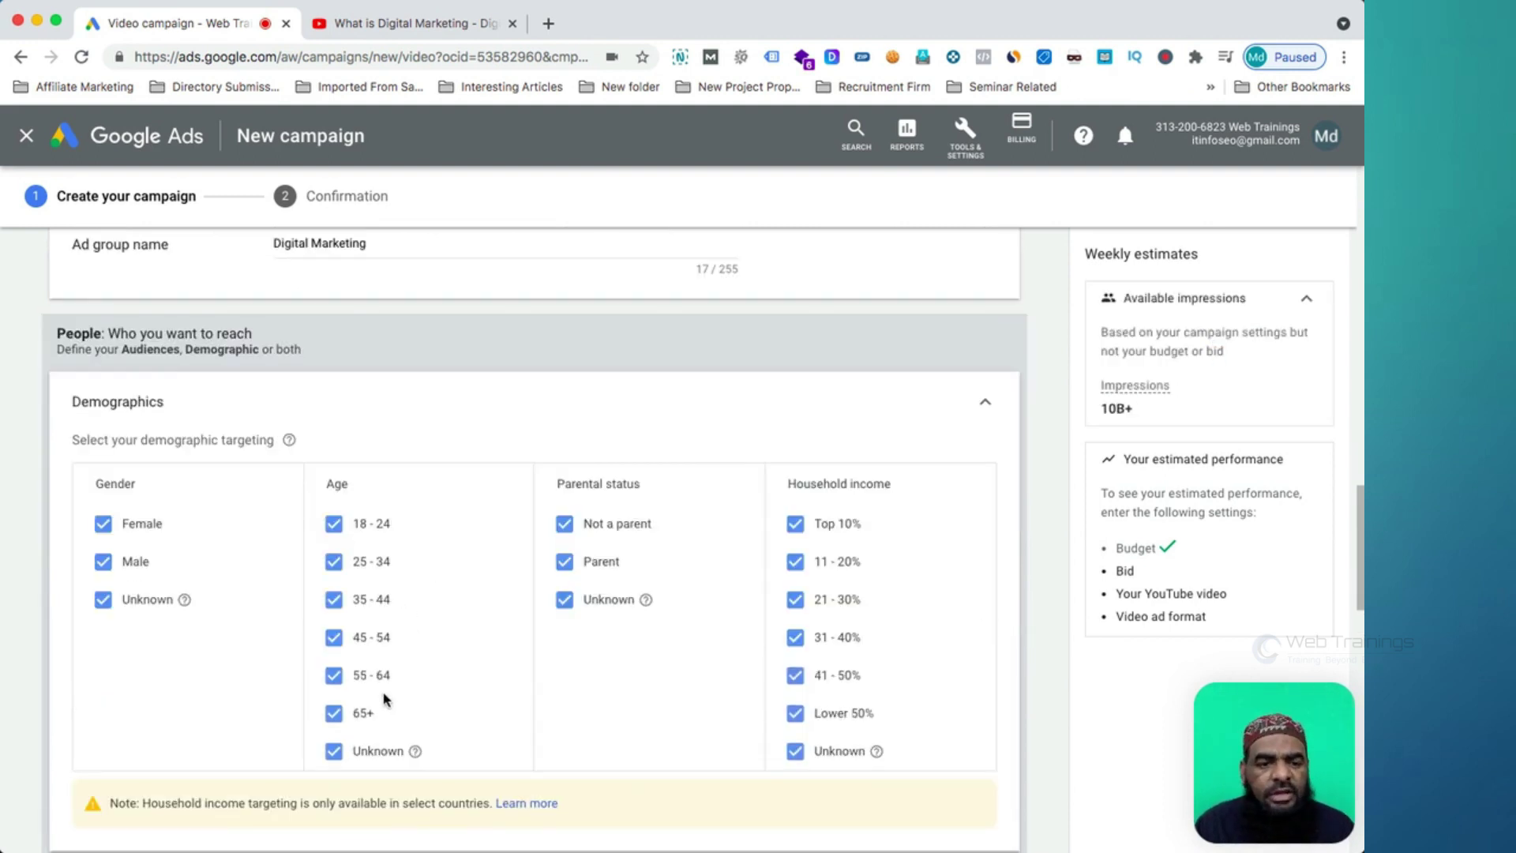
{"action": "left_click", "coordinate": [333, 599]}
{"action": "left_click", "coordinate": [334, 637]}
{"action": "left_click", "coordinate": [333, 675]}
{"action": "left_click", "coordinate": [333, 713]}
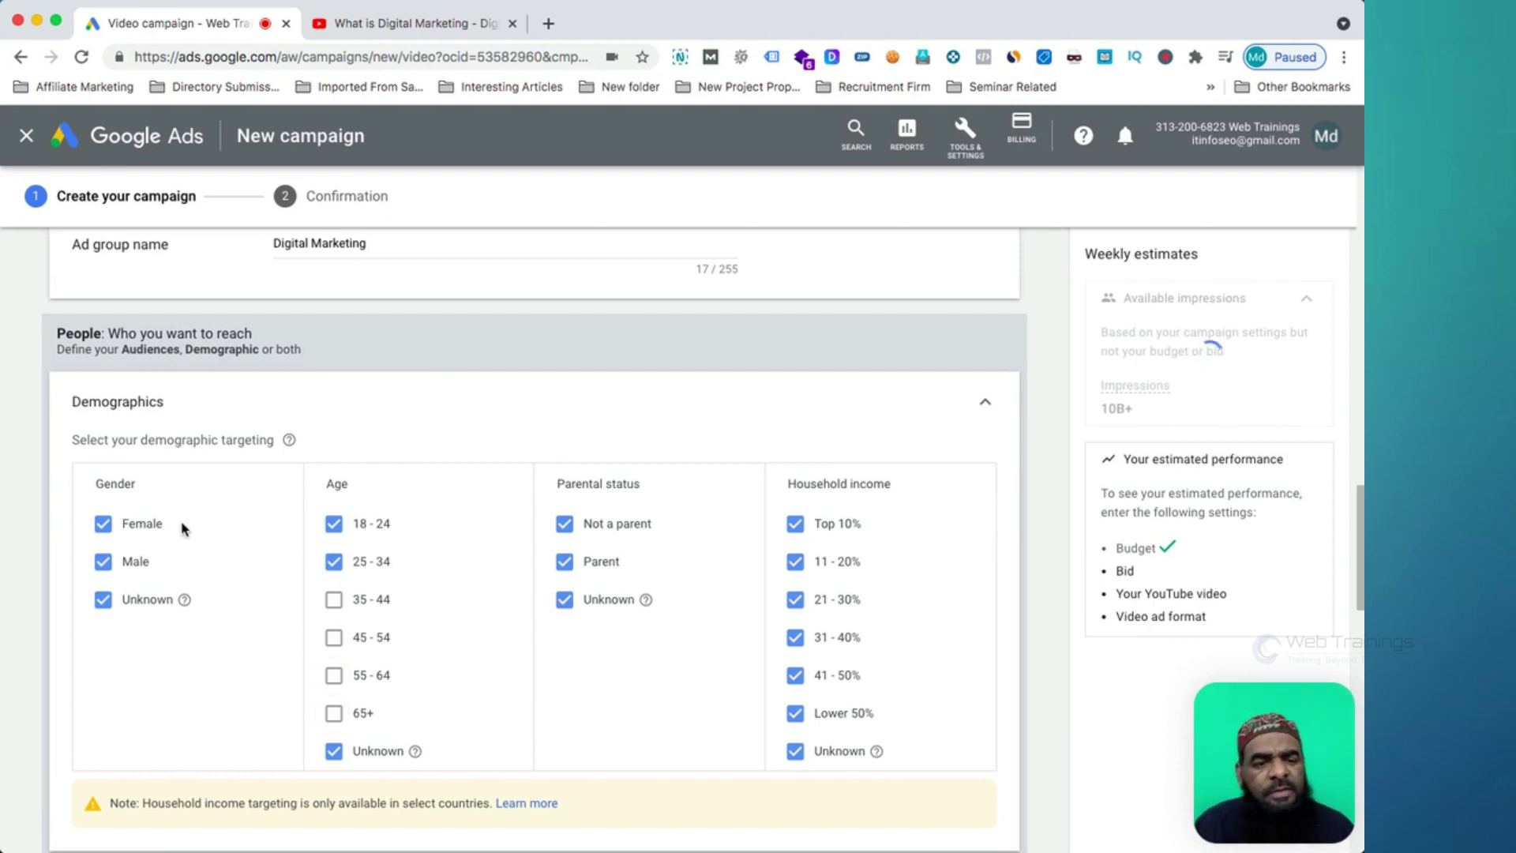
Step: Add the keywords "digital marketing" and "what is digital marketing" to the ad group's content targeting
{"action": "scroll", "coordinate": [443, 649], "scroll_direction": "down", "scroll_amount": 3}
{"action": "scroll", "coordinate": [443, 652], "scroll_direction": "down", "scroll_amount": 1}
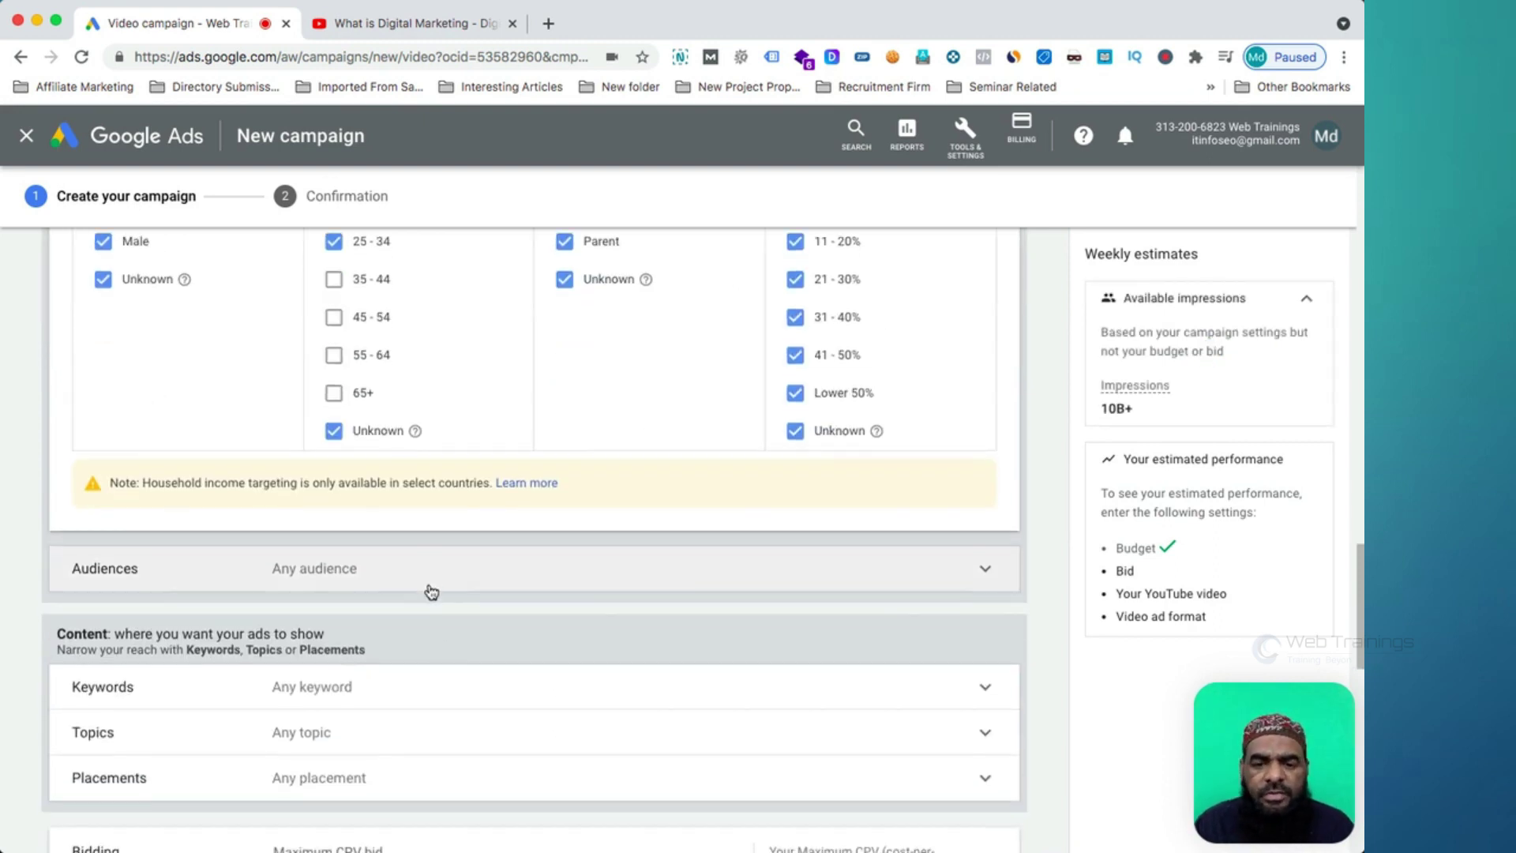
{"action": "scroll", "coordinate": [429, 589], "scroll_direction": "down", "scroll_amount": 3}
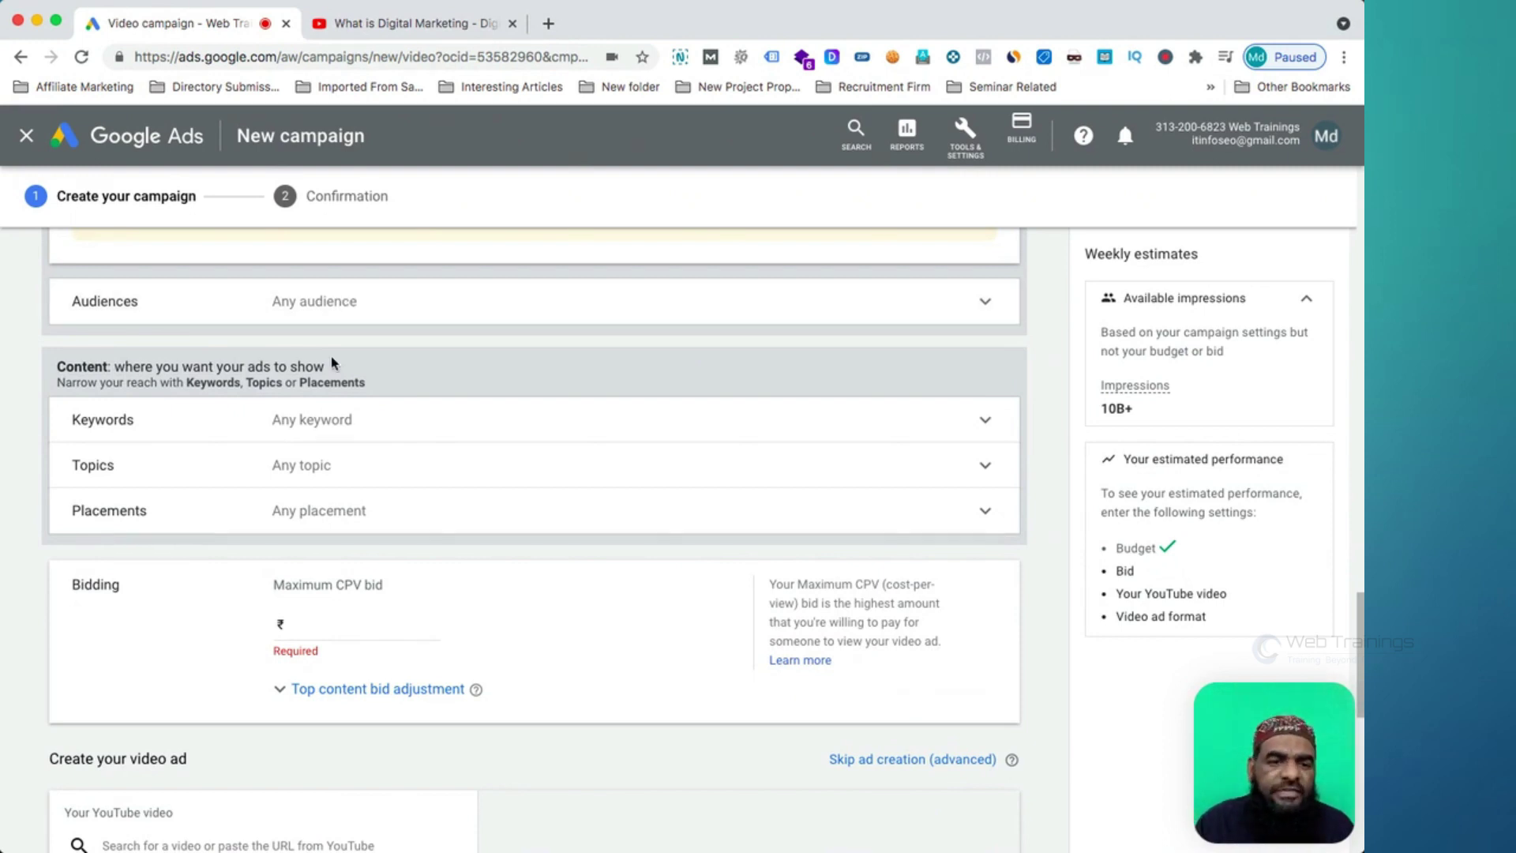
{"action": "left_click", "coordinate": [305, 420]}
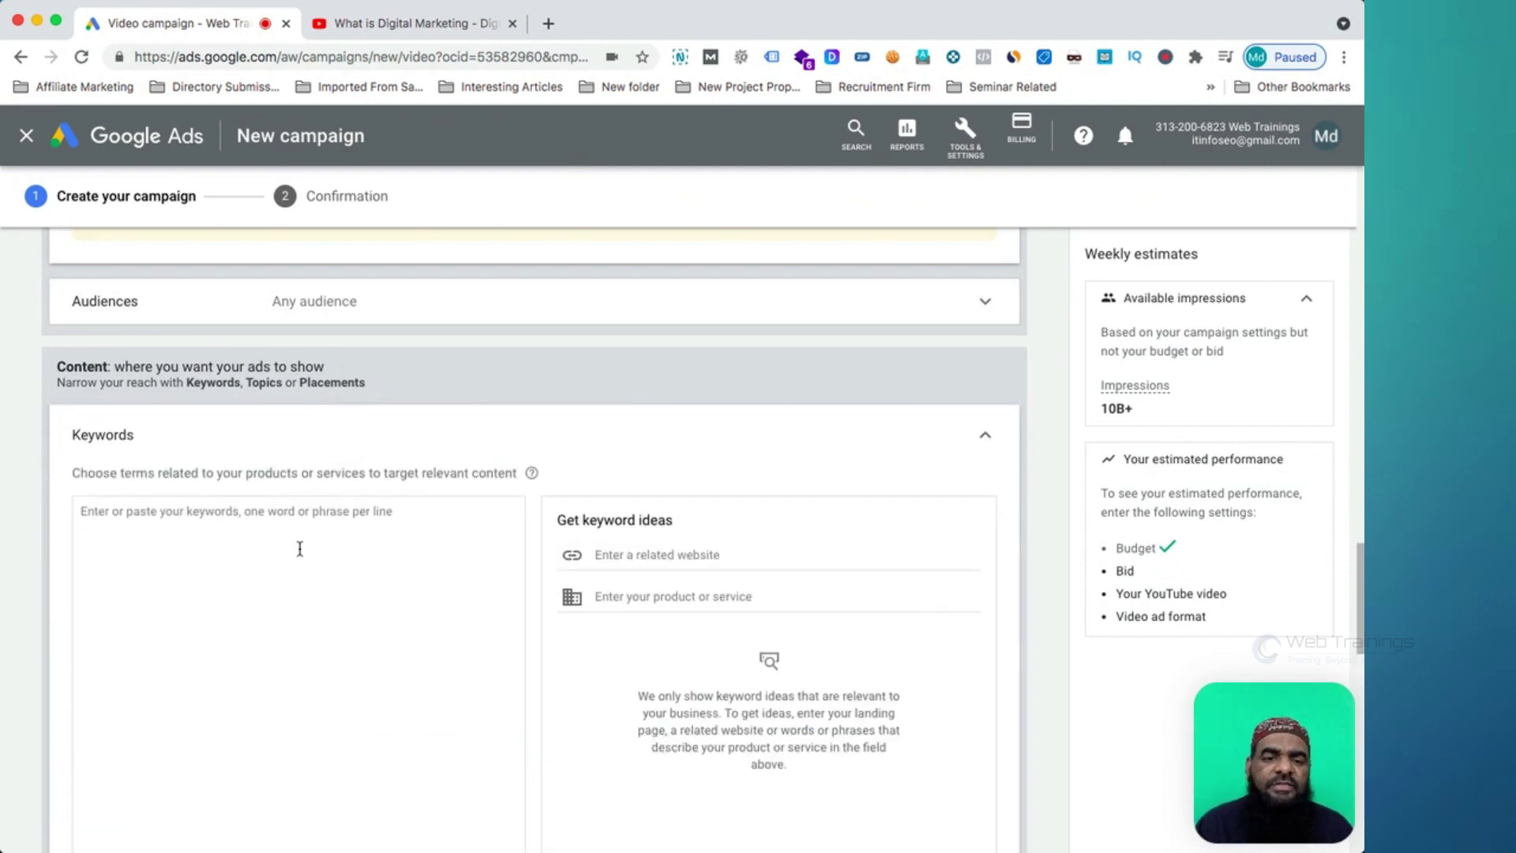
{"action": "type", "text": "digital"}
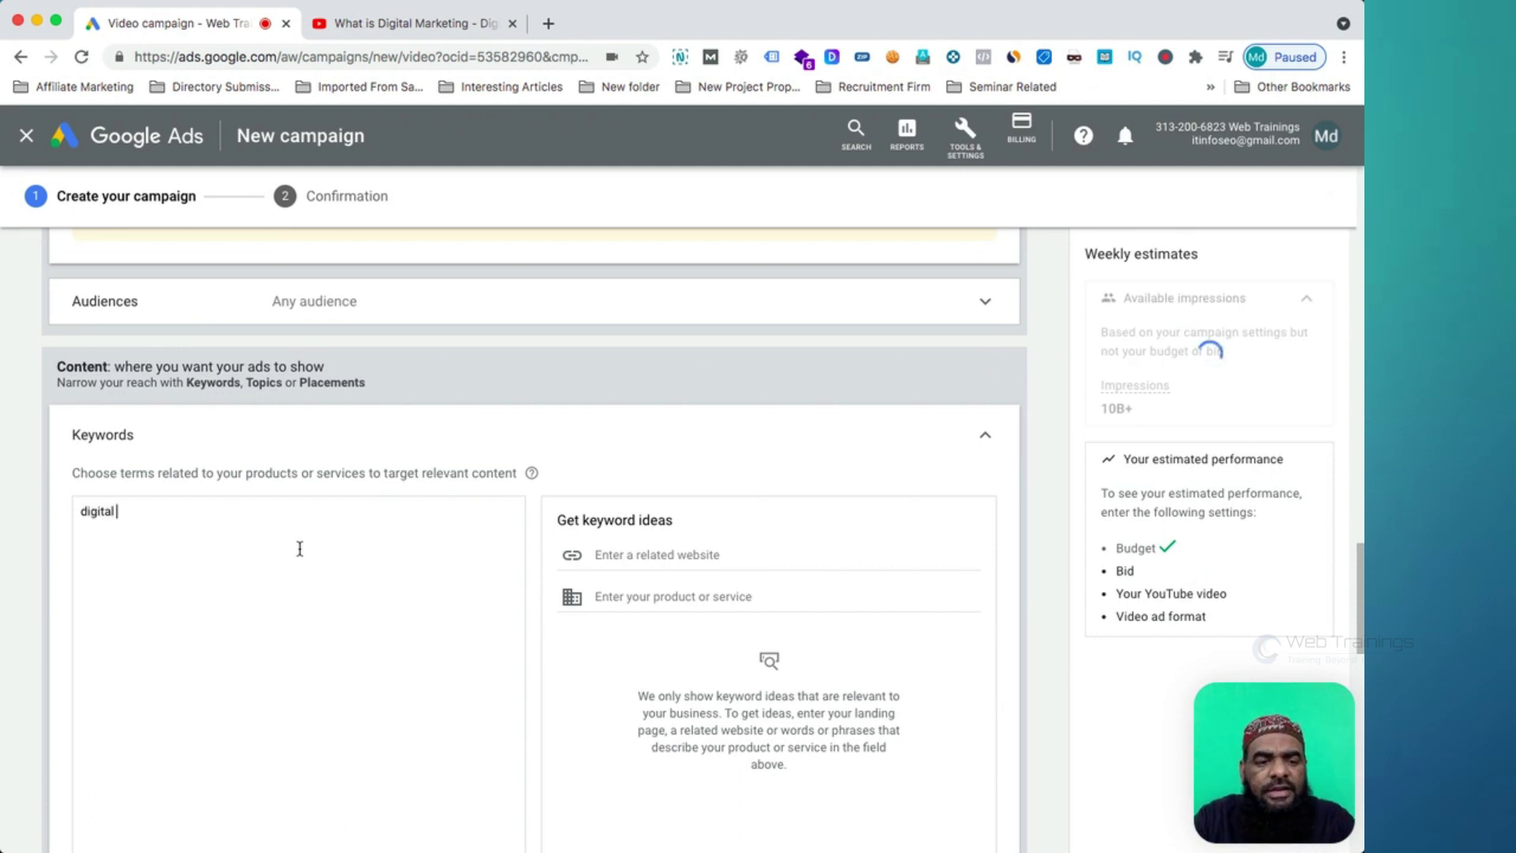
{"action": "type", "text": " marketing"}
{"action": "key", "text": "Return"}
{"action": "type", "text": "what is digital"}
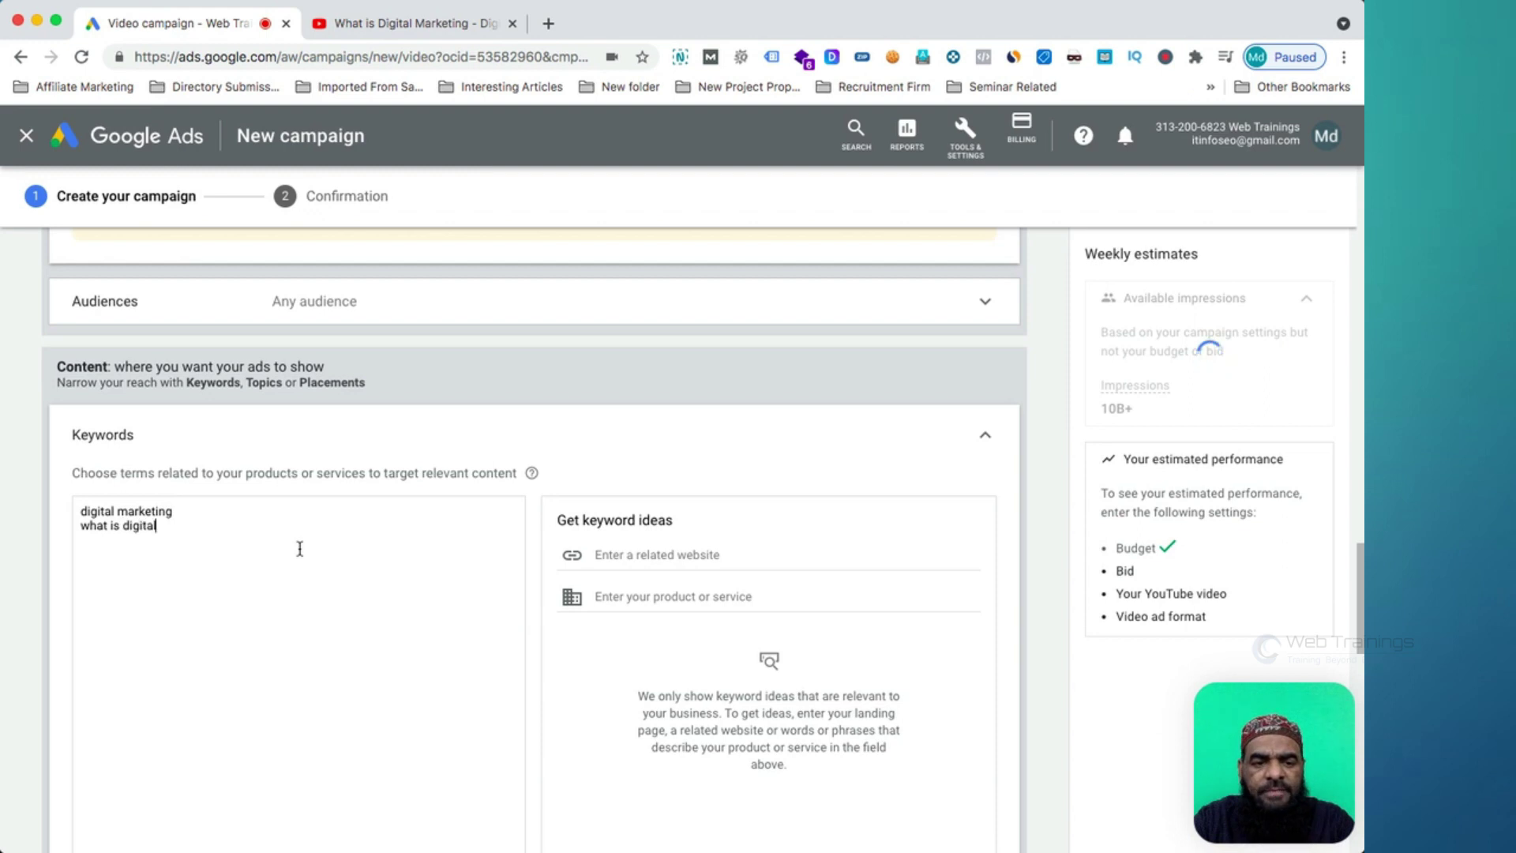
{"action": "type", "text": " marketing"}
{"action": "key", "text": "Return"}
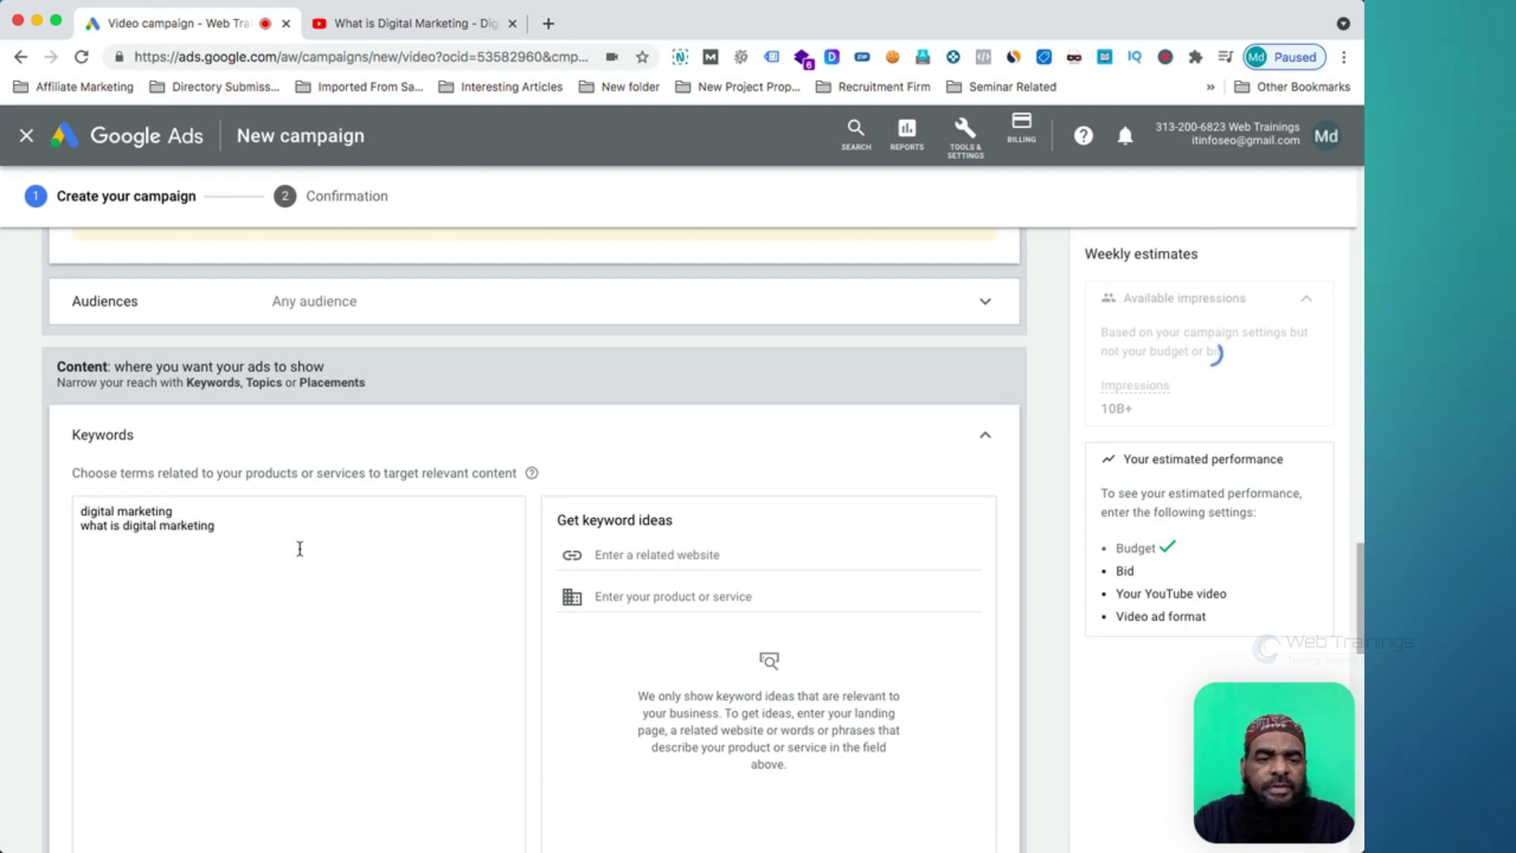
Step: Add "digital marketing course" as a keyword on its own line in the ad group's content targeting
{"action": "type", "text": "digital markt"}
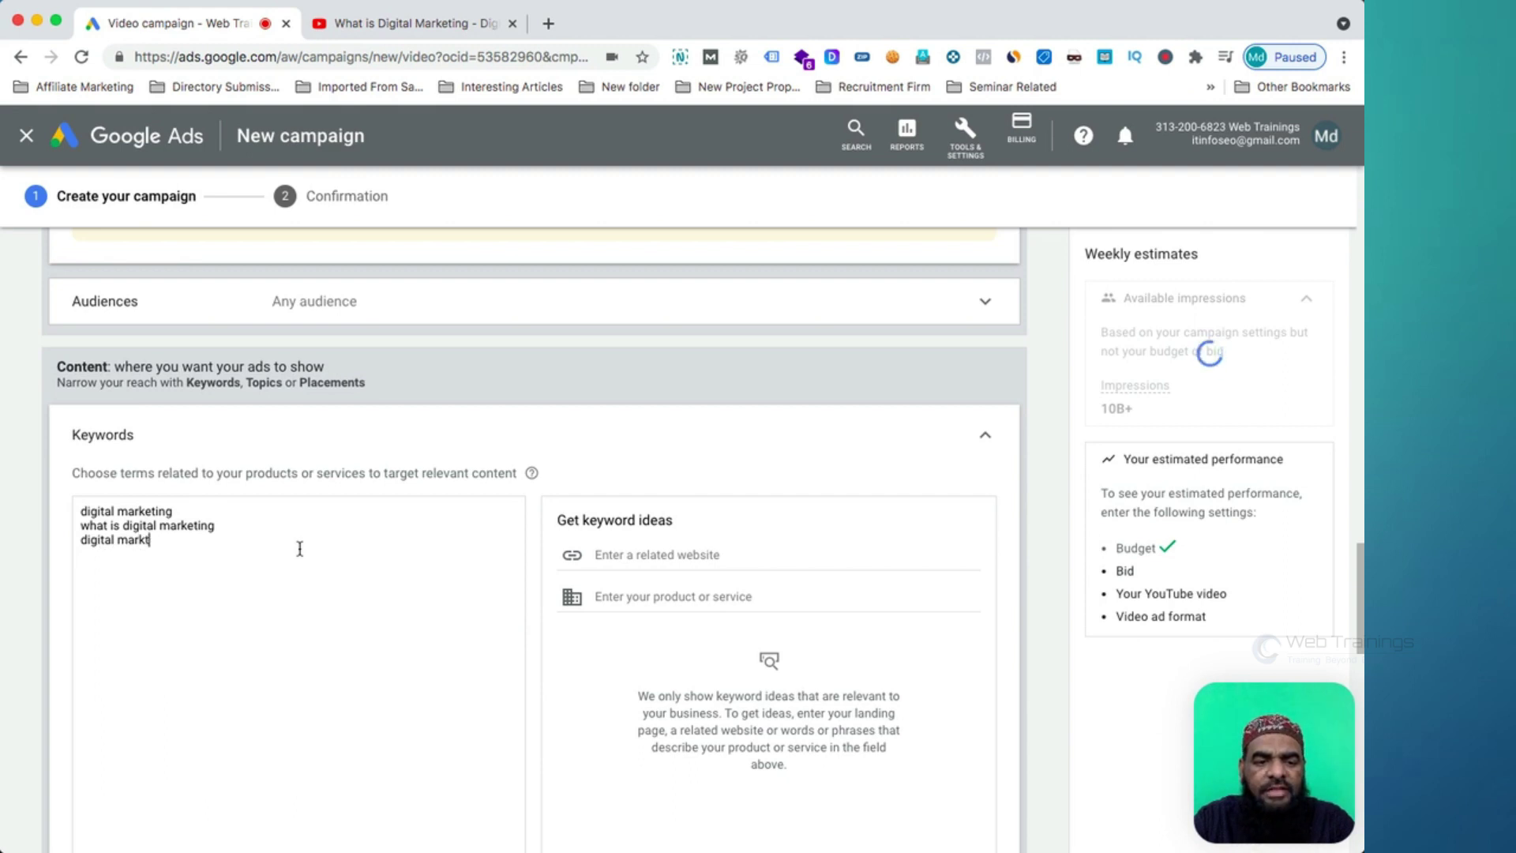
{"action": "key", "text": "BackSpace"}
{"action": "type", "text": "eting "}
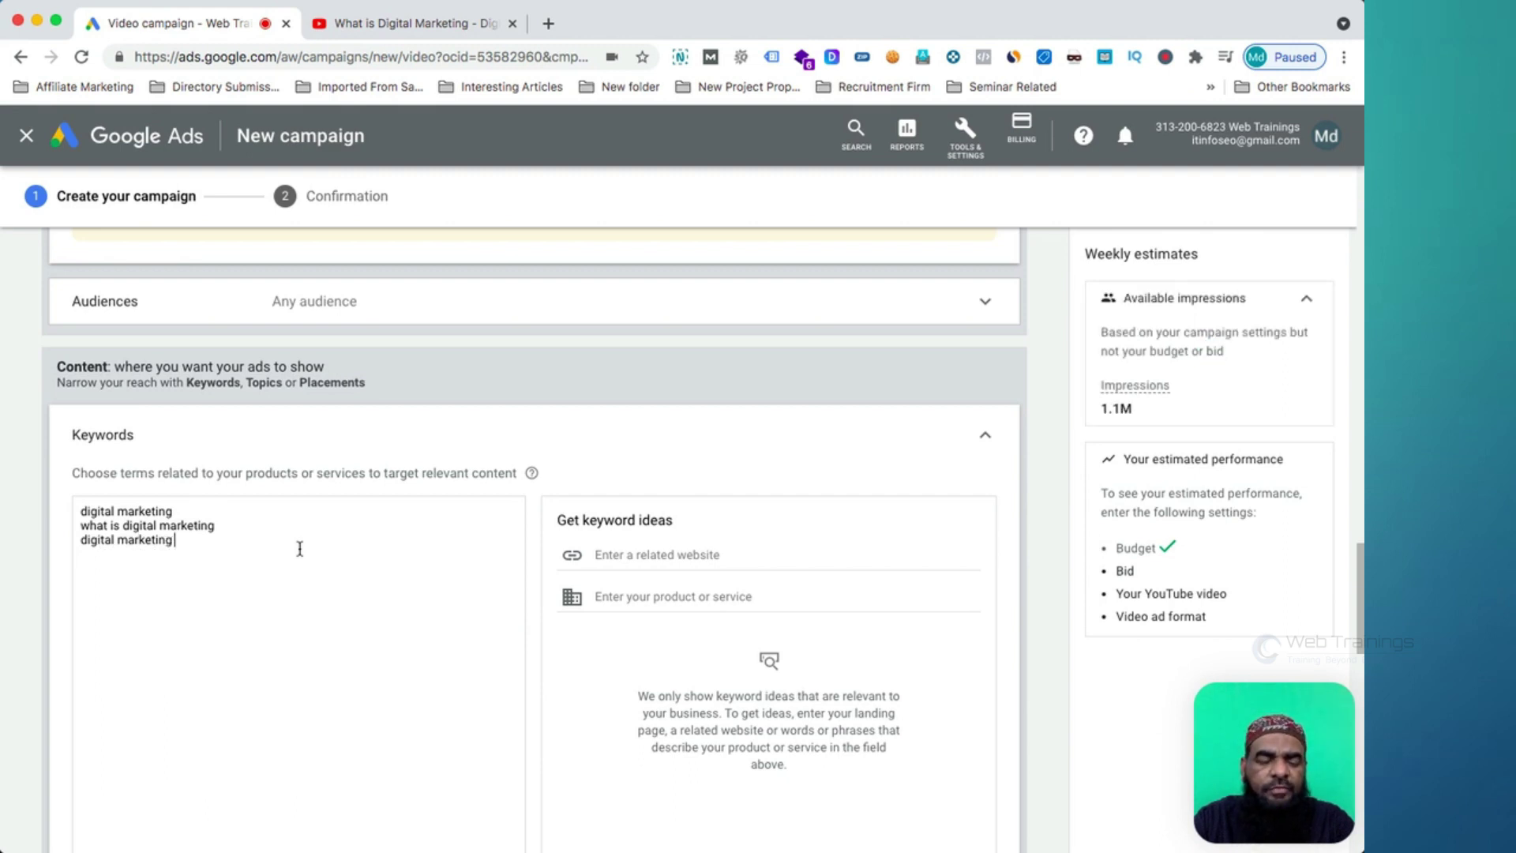
{"action": "type", "text": "dourse"}
{"action": "key", "text": "Return"}
Step: Add "digital marketing tutorial" as another keyword in the ad group's content targeting
{"action": "type", "text": "digi"}
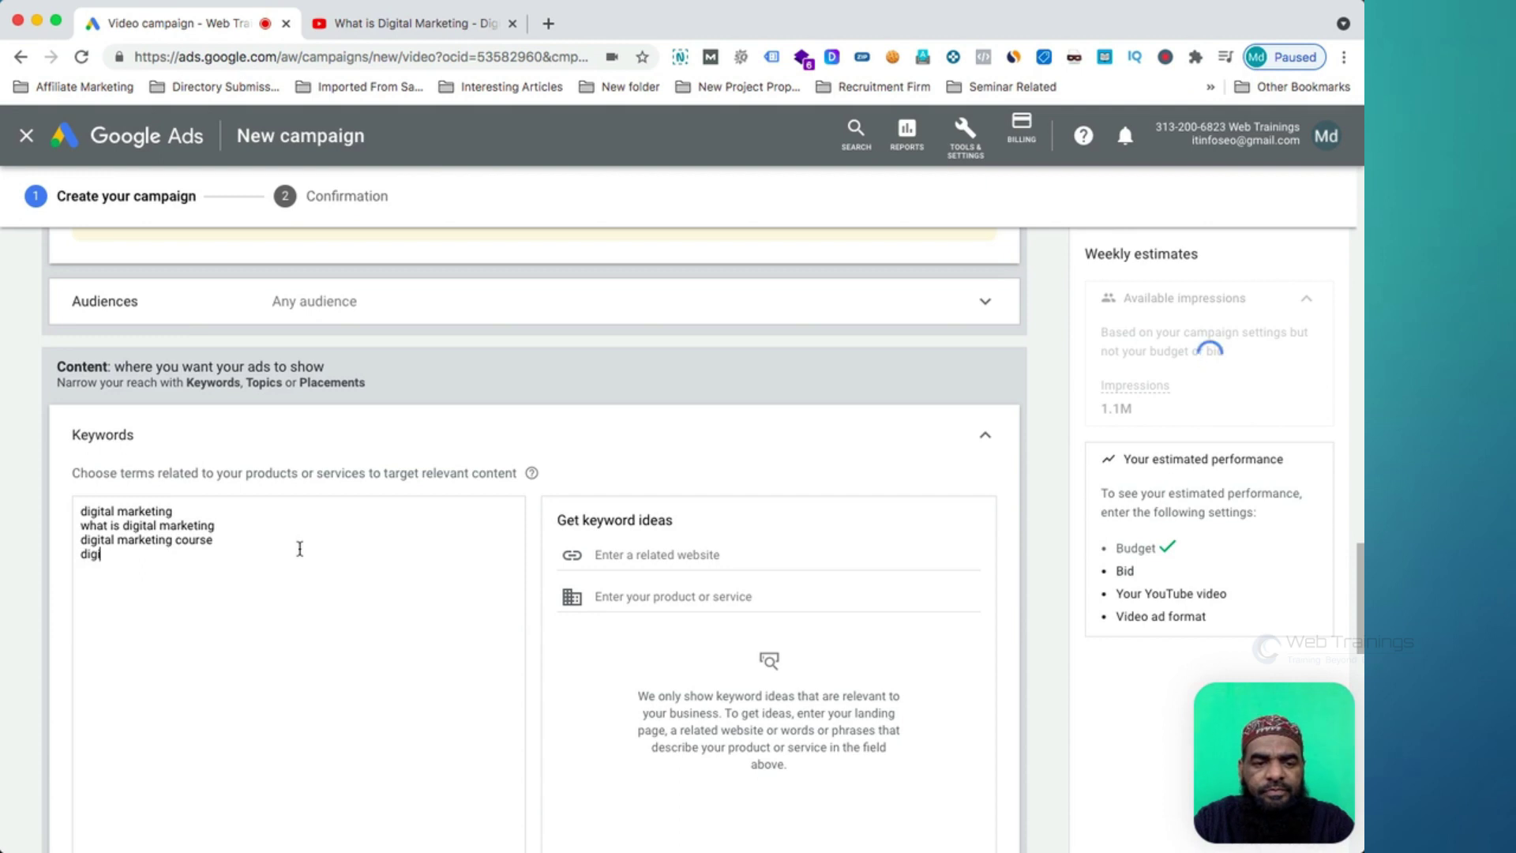
{"action": "type", "text": "tal marketing tuo"}
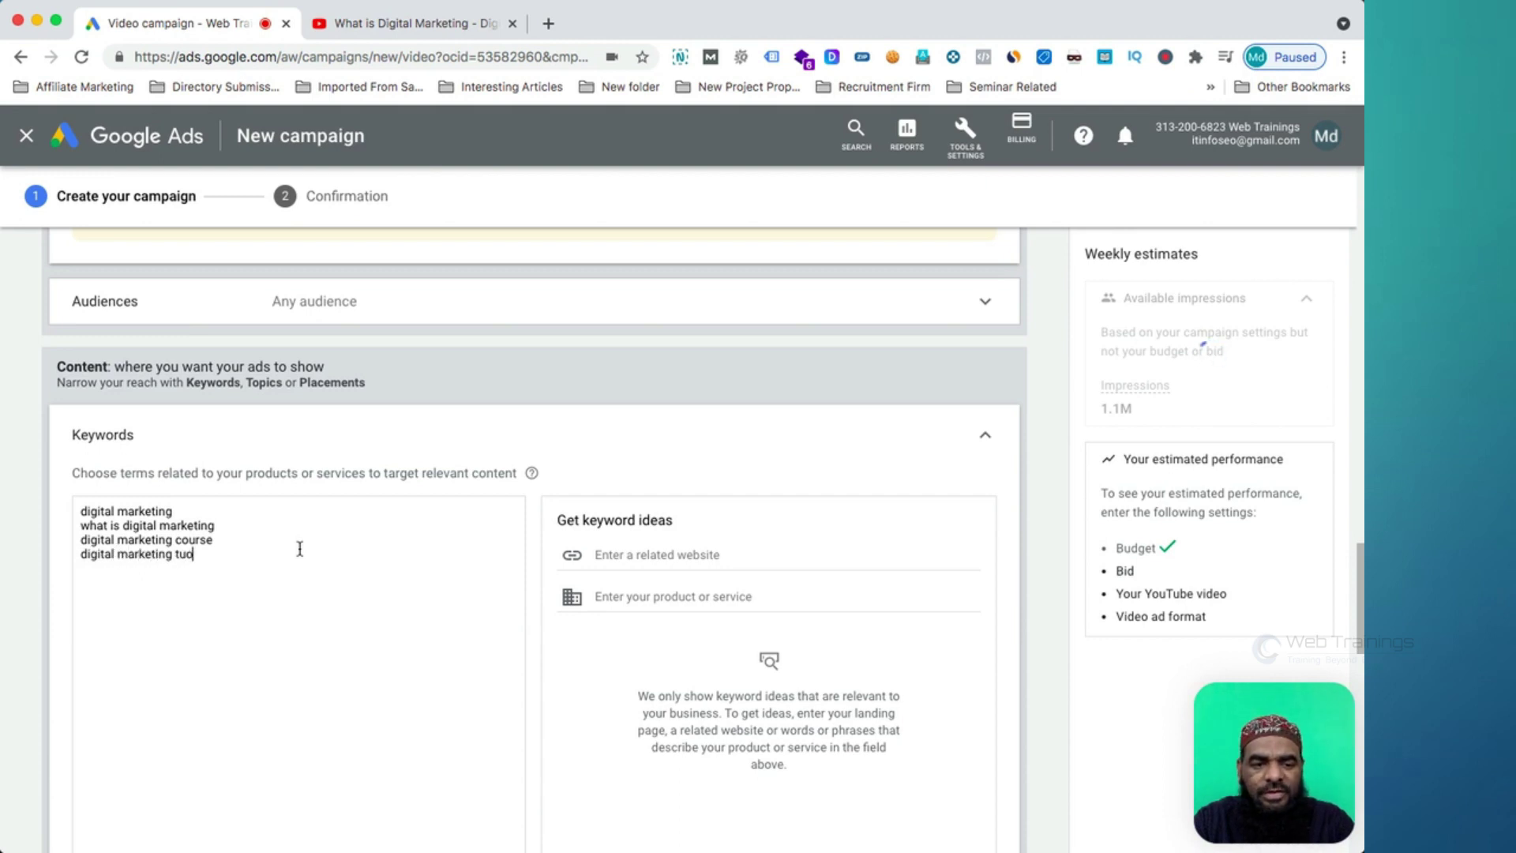
{"action": "key", "text": "BackSpace"}
{"action": "type", "text": "tro"}
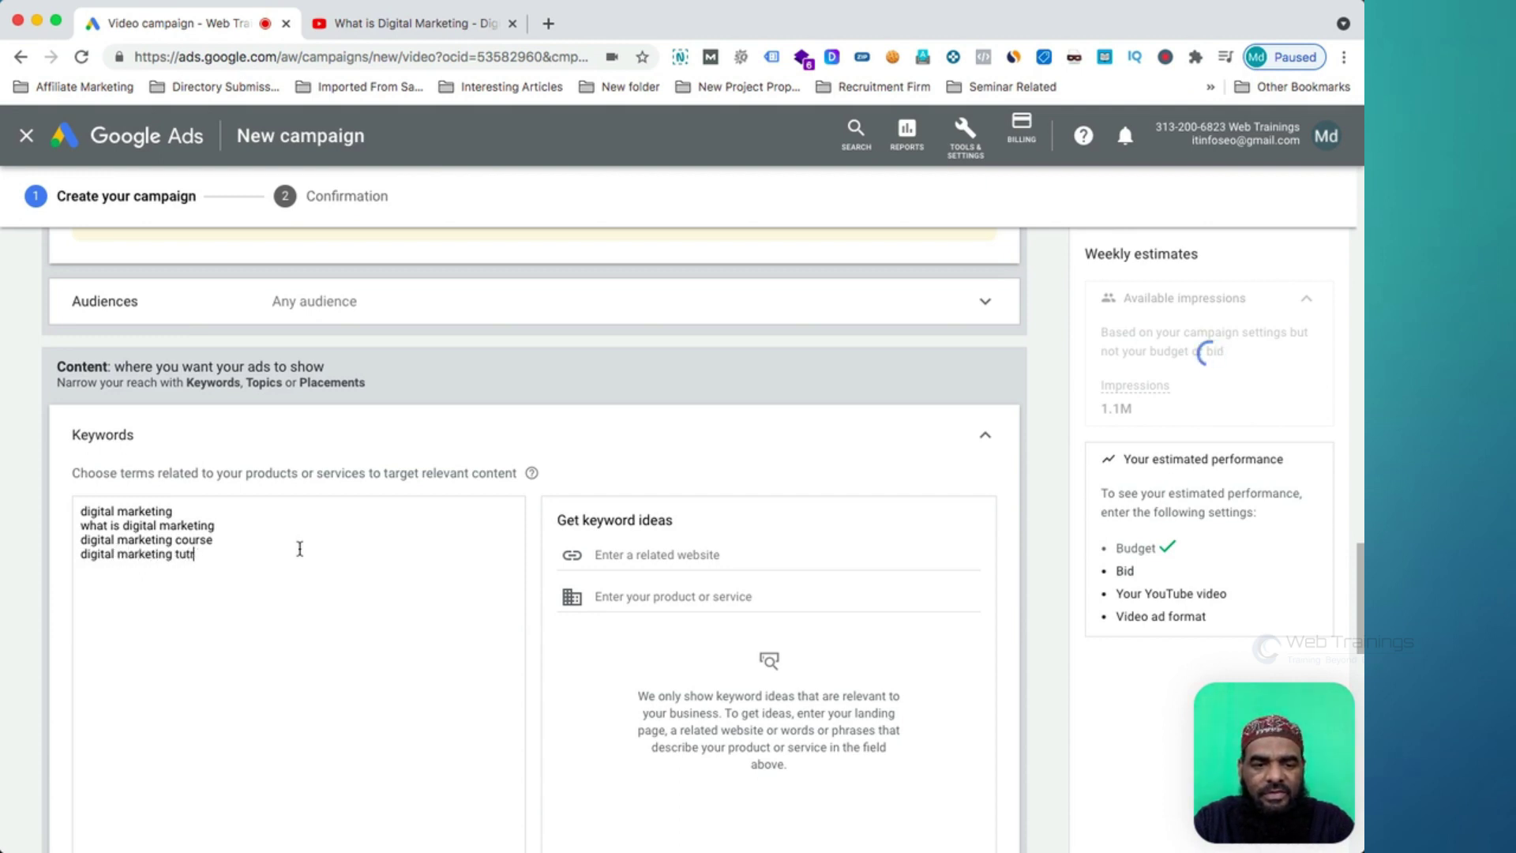
{"action": "key", "text": "BackSpace"}
{"action": "key", "text": "BackSpace"}
{"action": "key", "text": "BackSpace"}
{"action": "key", "text": "BackSpace"}
{"action": "type", "text": "torial"}
{"action": "key", "text": "Return"}
Step: Add the keyword "digital marketing for beginners" and collapse the keyword targeting settings
{"action": "type", "text": "digital marke"}
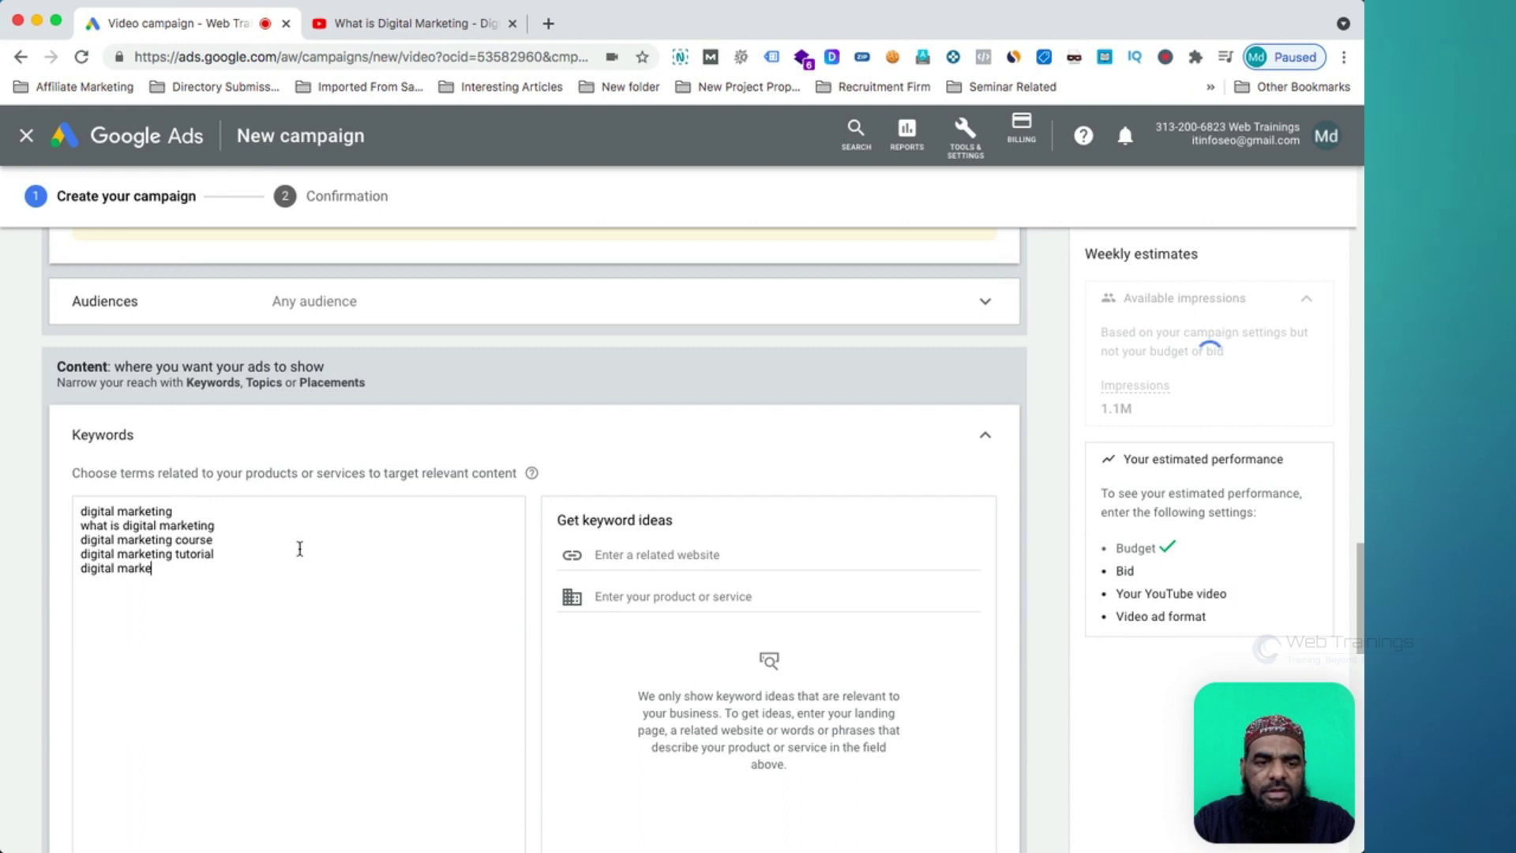
{"action": "type", "text": "ting for be"}
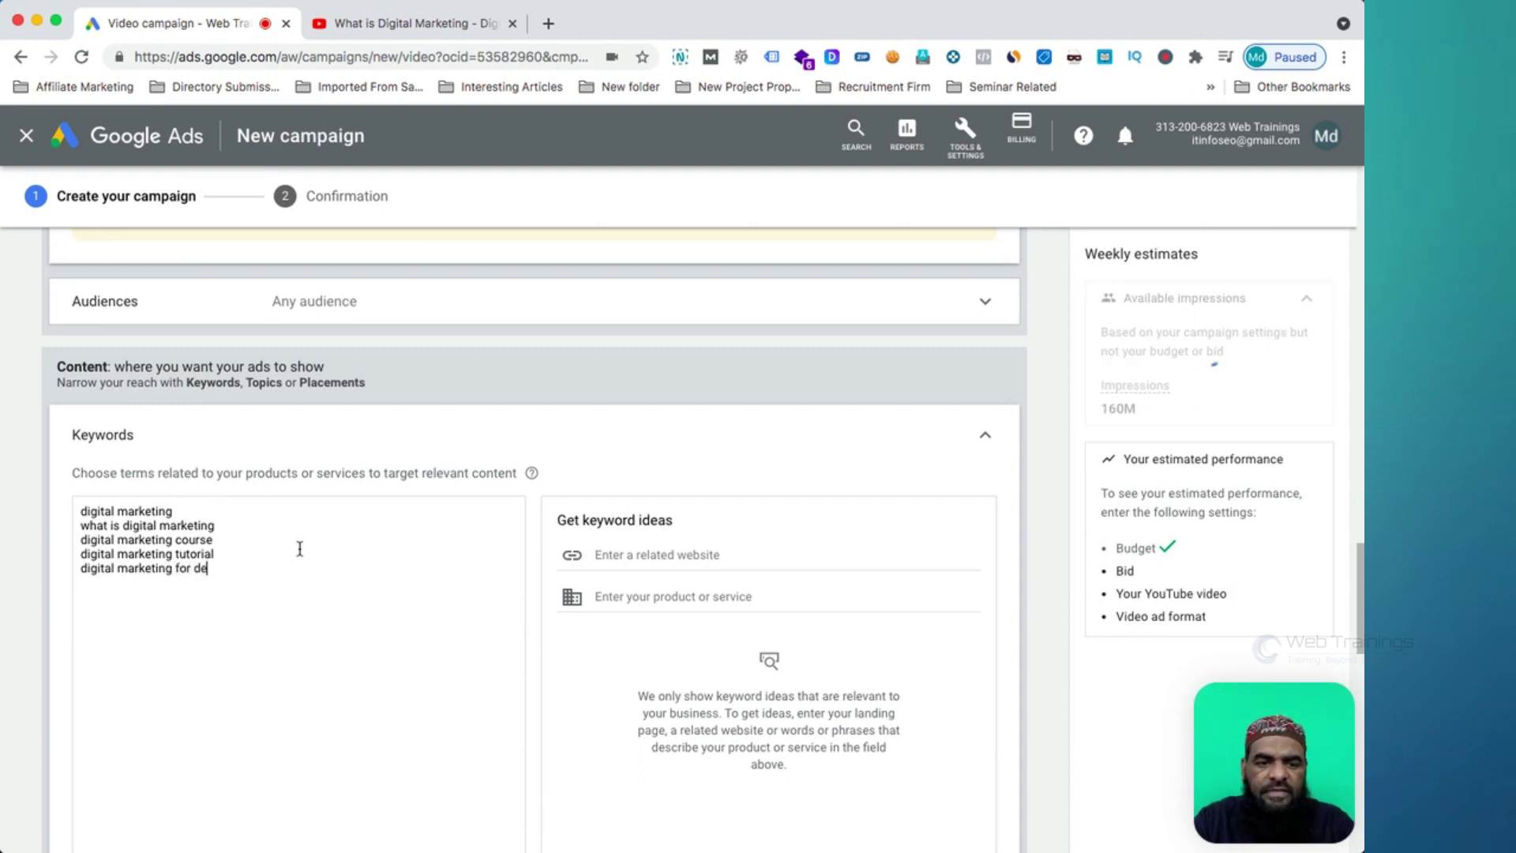
{"action": "type", "text": "ginners"}
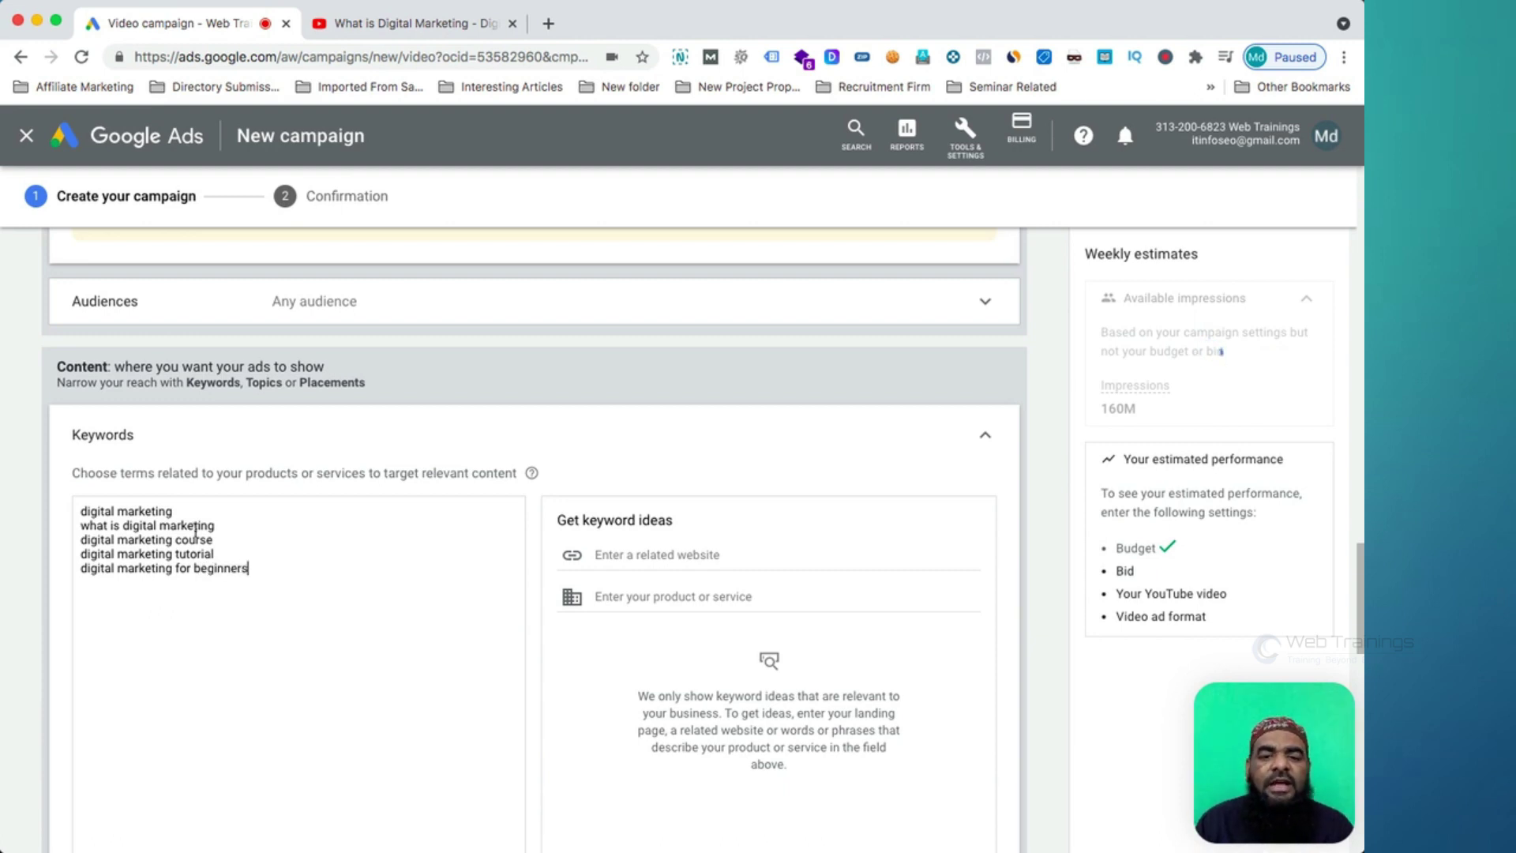
{"action": "scroll", "coordinate": [242, 680], "scroll_direction": "down", "scroll_amount": 4}
{"action": "scroll", "coordinate": [244, 684], "scroll_direction": "down", "scroll_amount": 2}
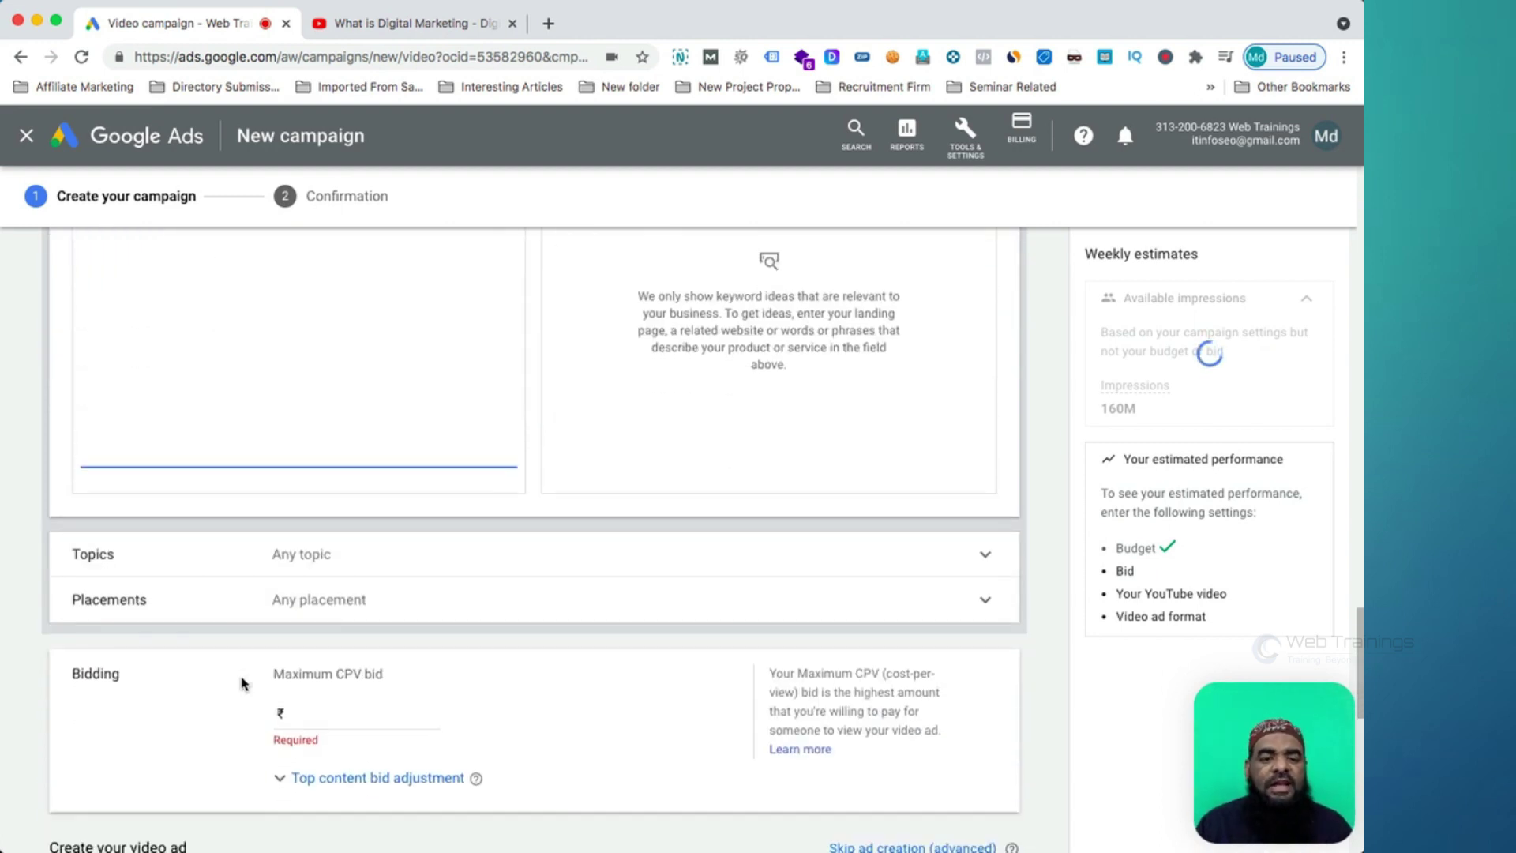
{"action": "scroll", "coordinate": [332, 560], "scroll_direction": "up", "scroll_amount": 3}
{"action": "scroll", "coordinate": [332, 558], "scroll_direction": "up", "scroll_amount": 3}
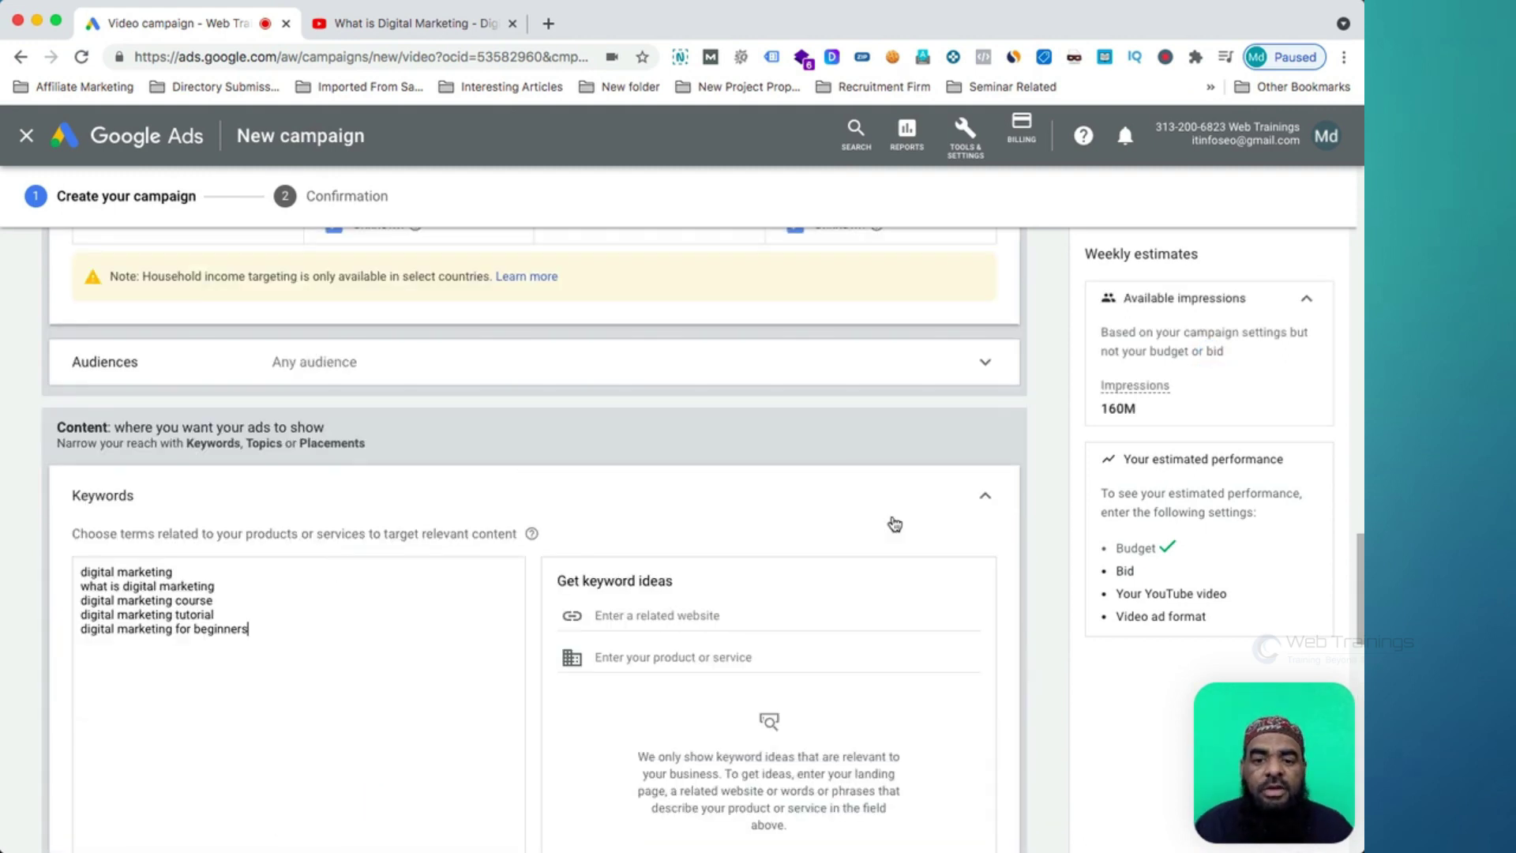
{"action": "left_click", "coordinate": [992, 497]}
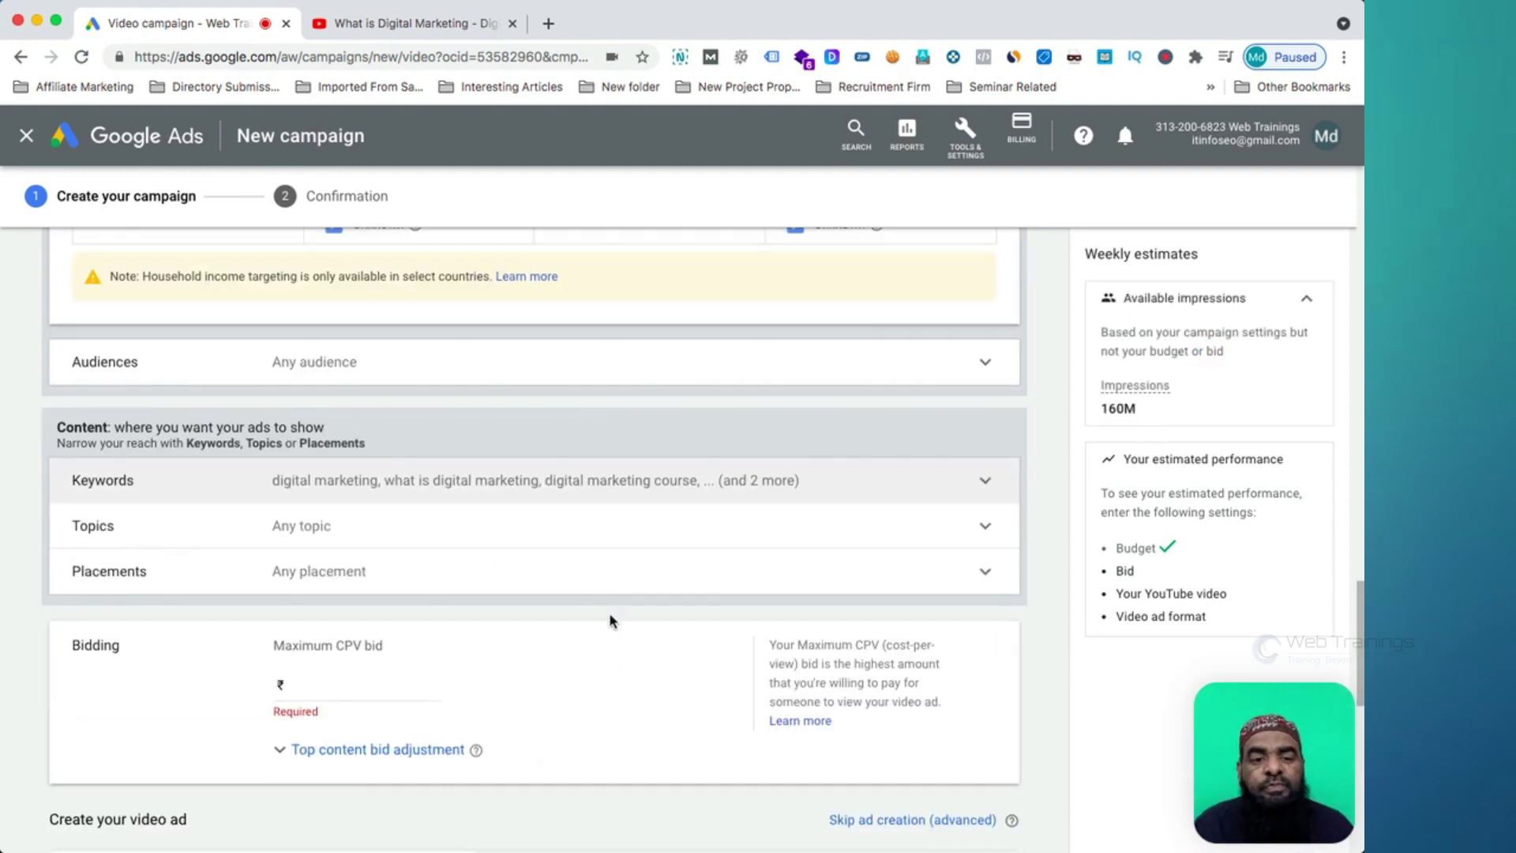
Step: Open the ad group's placement targeting and search the available placements for "cars"
{"action": "left_click", "coordinate": [466, 582]}
{"action": "scroll", "coordinate": [429, 725], "scroll_direction": "down", "scroll_amount": 3}
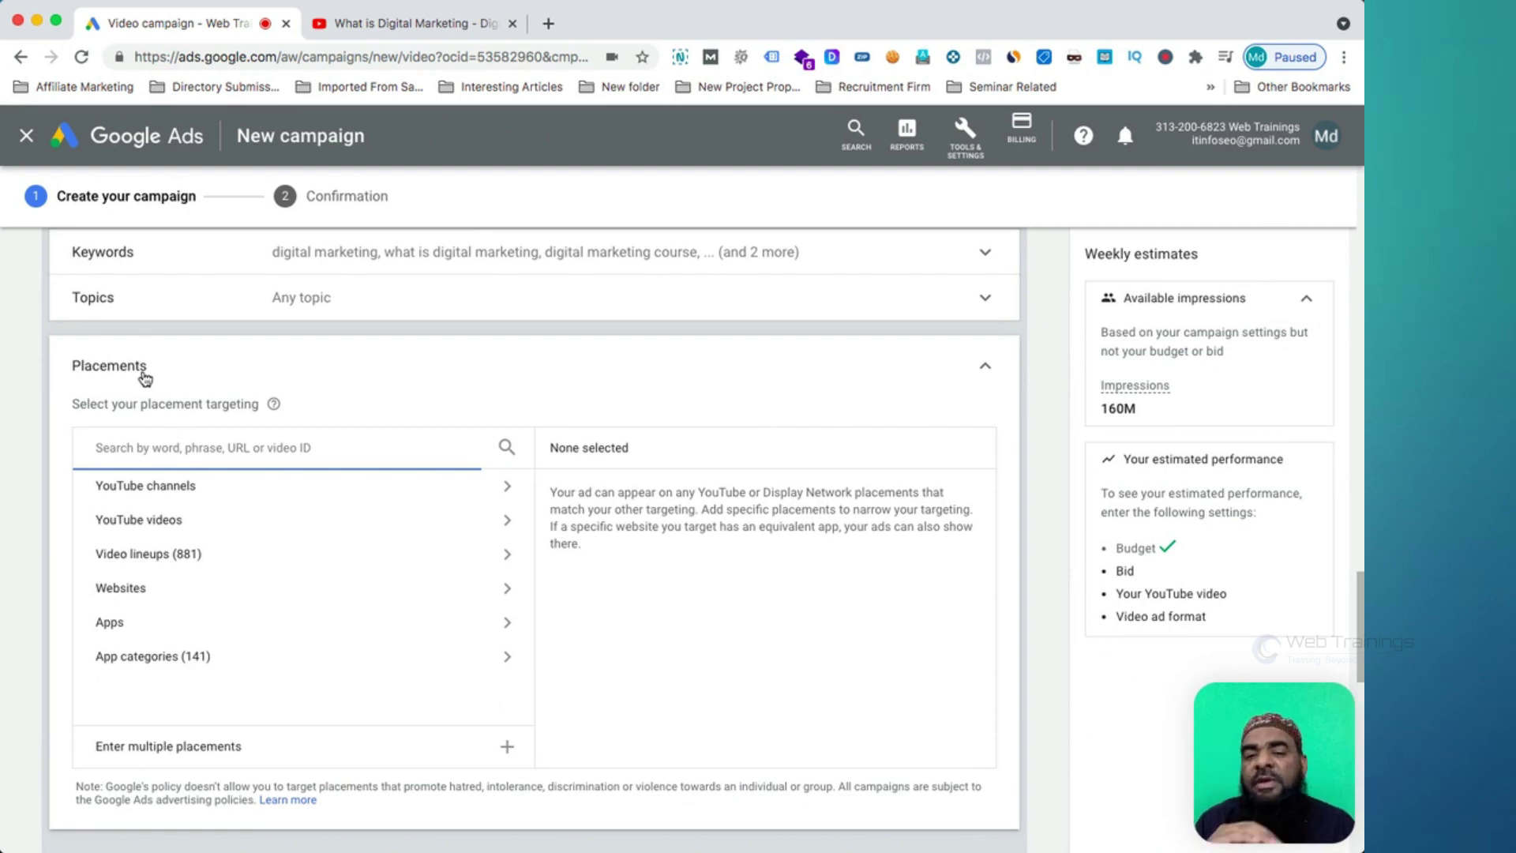
{"action": "left_click", "coordinate": [982, 370]}
{"action": "left_click", "coordinate": [973, 363]}
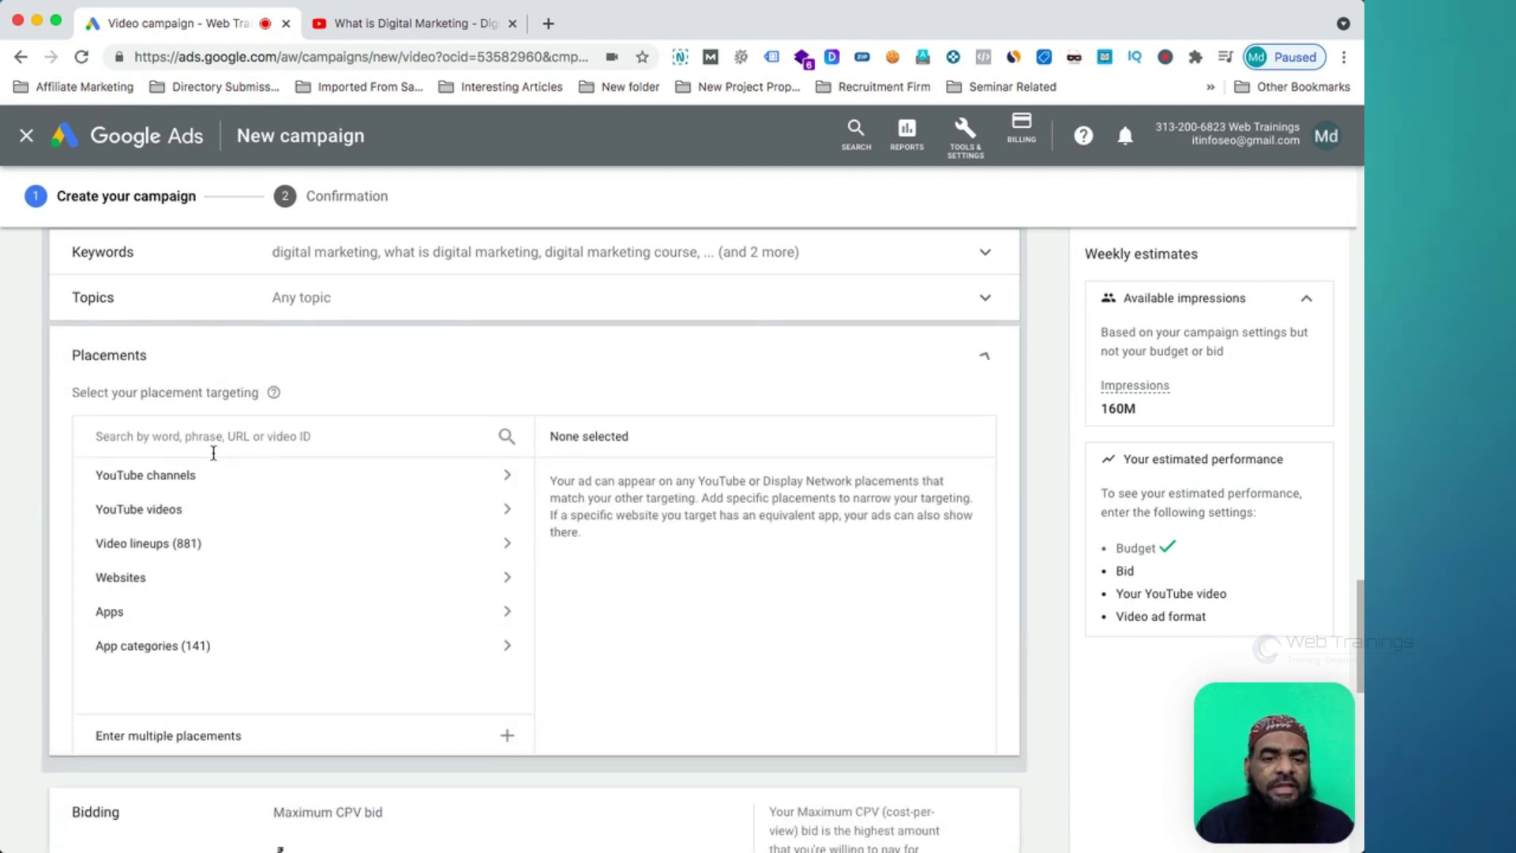
{"action": "left_click", "coordinate": [222, 441]}
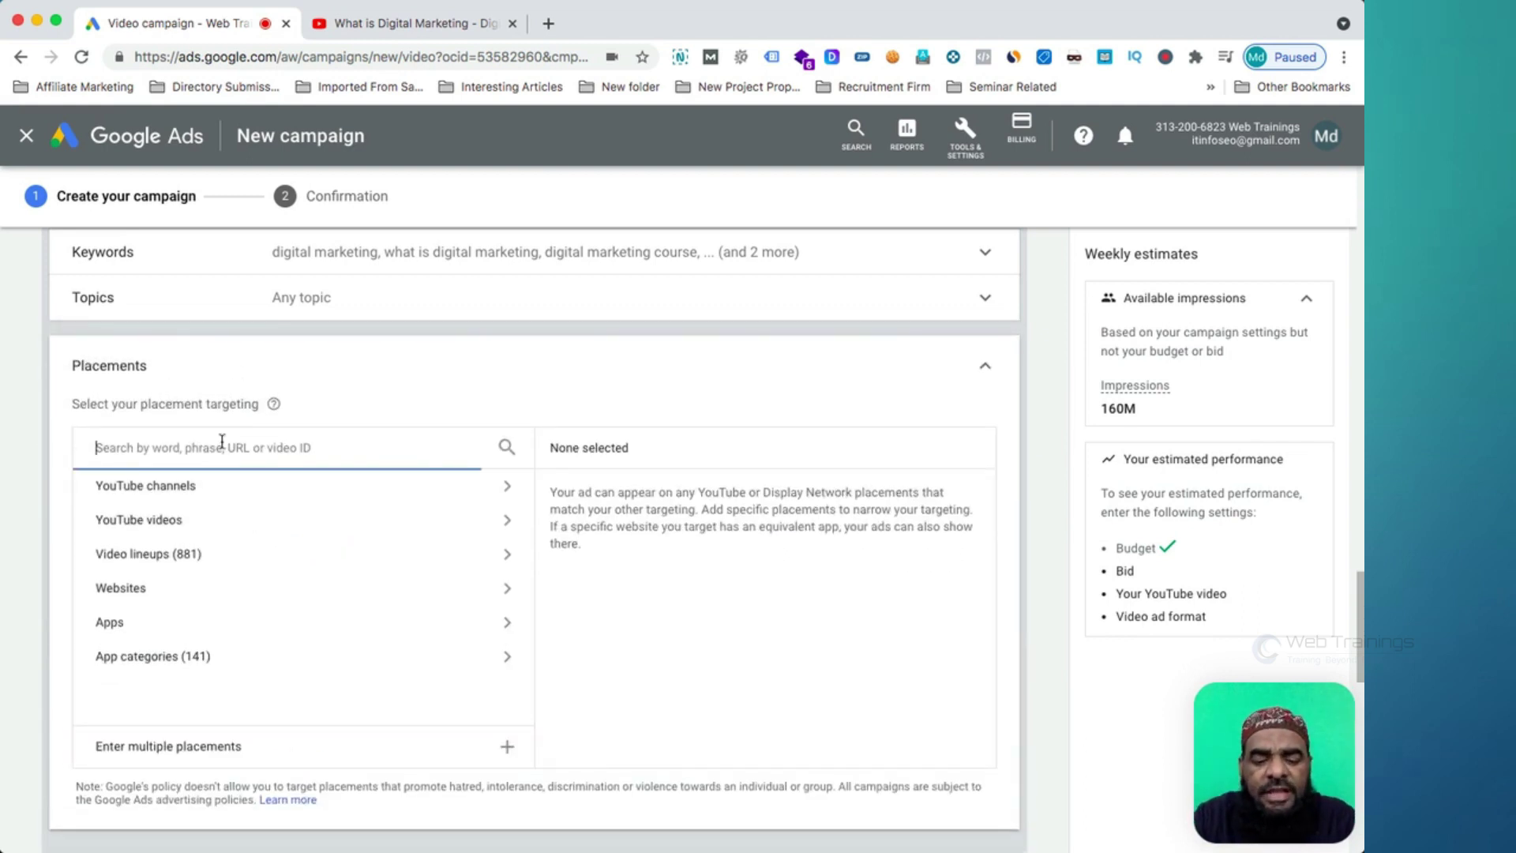
{"action": "type", "text": "cars"}
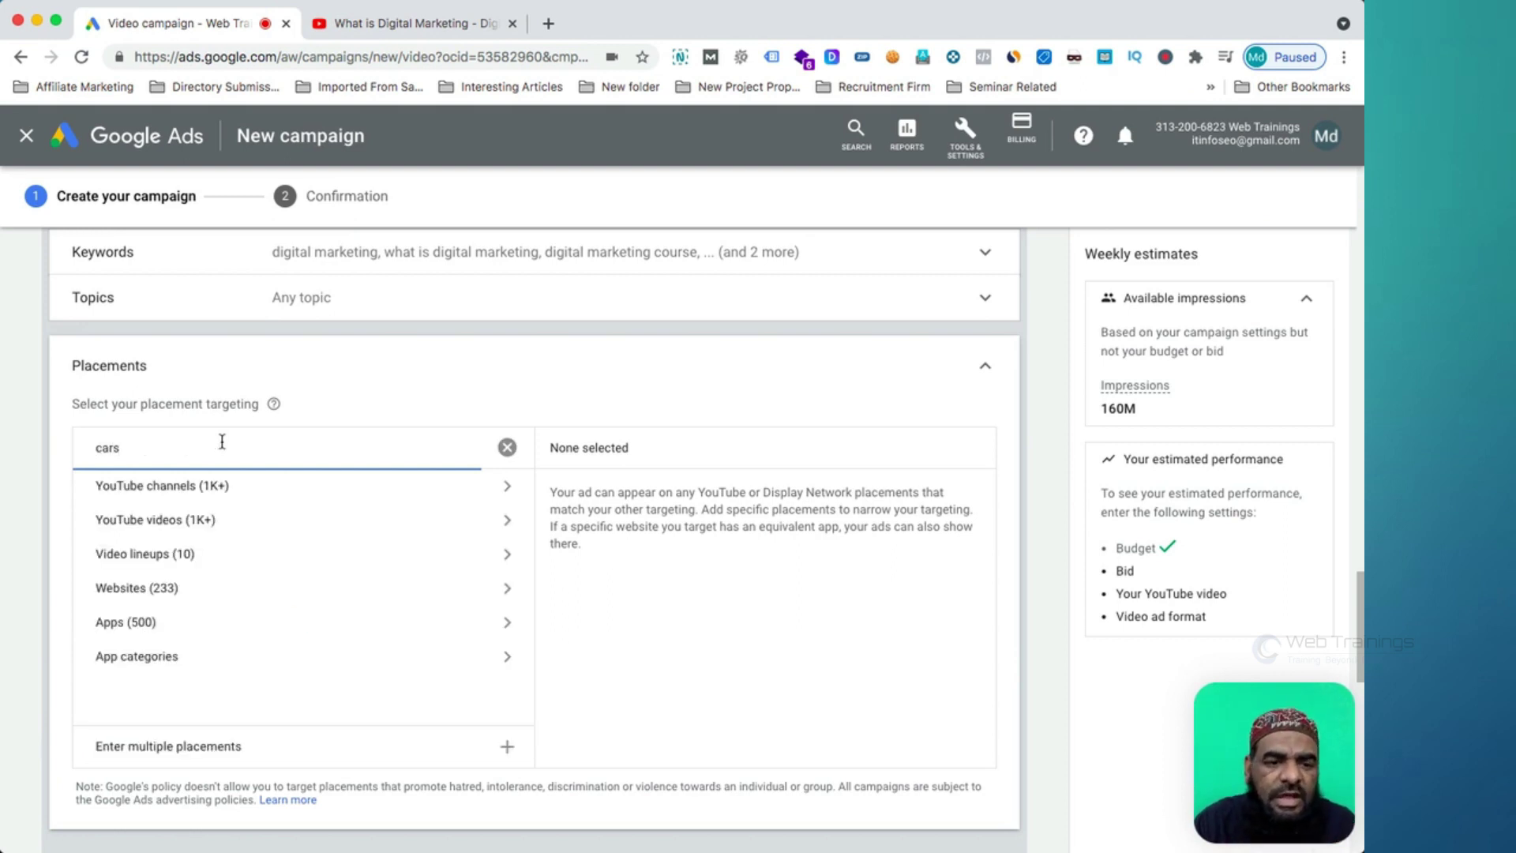
Step: Examine the YouTube channels offered as placements for "cars"
{"action": "left_click", "coordinate": [189, 496]}
{"action": "scroll", "coordinate": [305, 608], "scroll_direction": "down", "scroll_amount": 5}
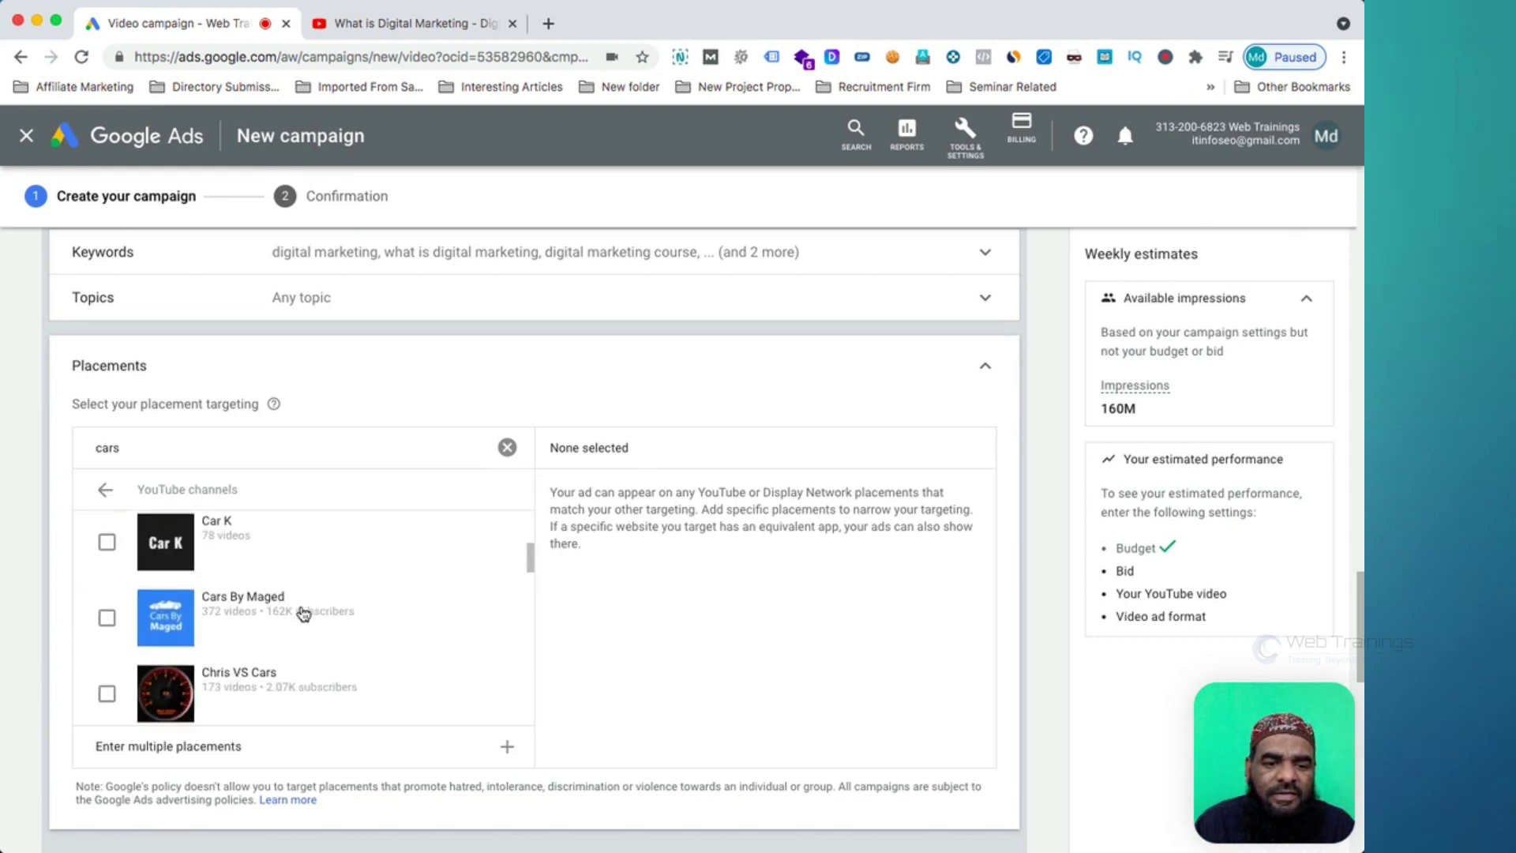
{"action": "scroll", "coordinate": [304, 614], "scroll_direction": "down", "scroll_amount": 10}
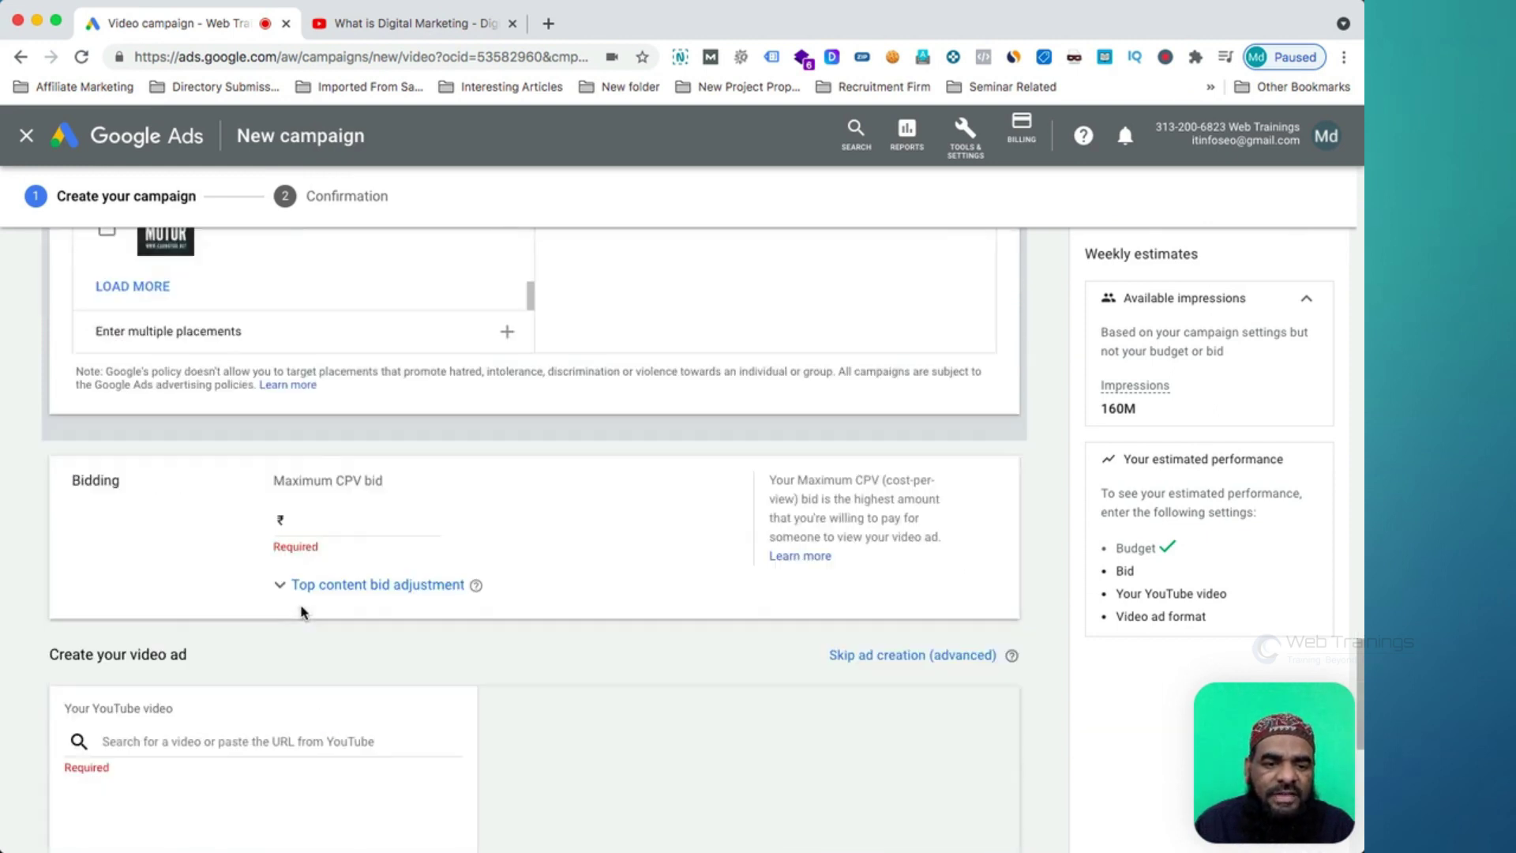
{"action": "scroll", "coordinate": [309, 450], "scroll_direction": "up", "scroll_amount": 12}
{"action": "scroll", "coordinate": [127, 624], "scroll_direction": "down", "scroll_amount": 3}
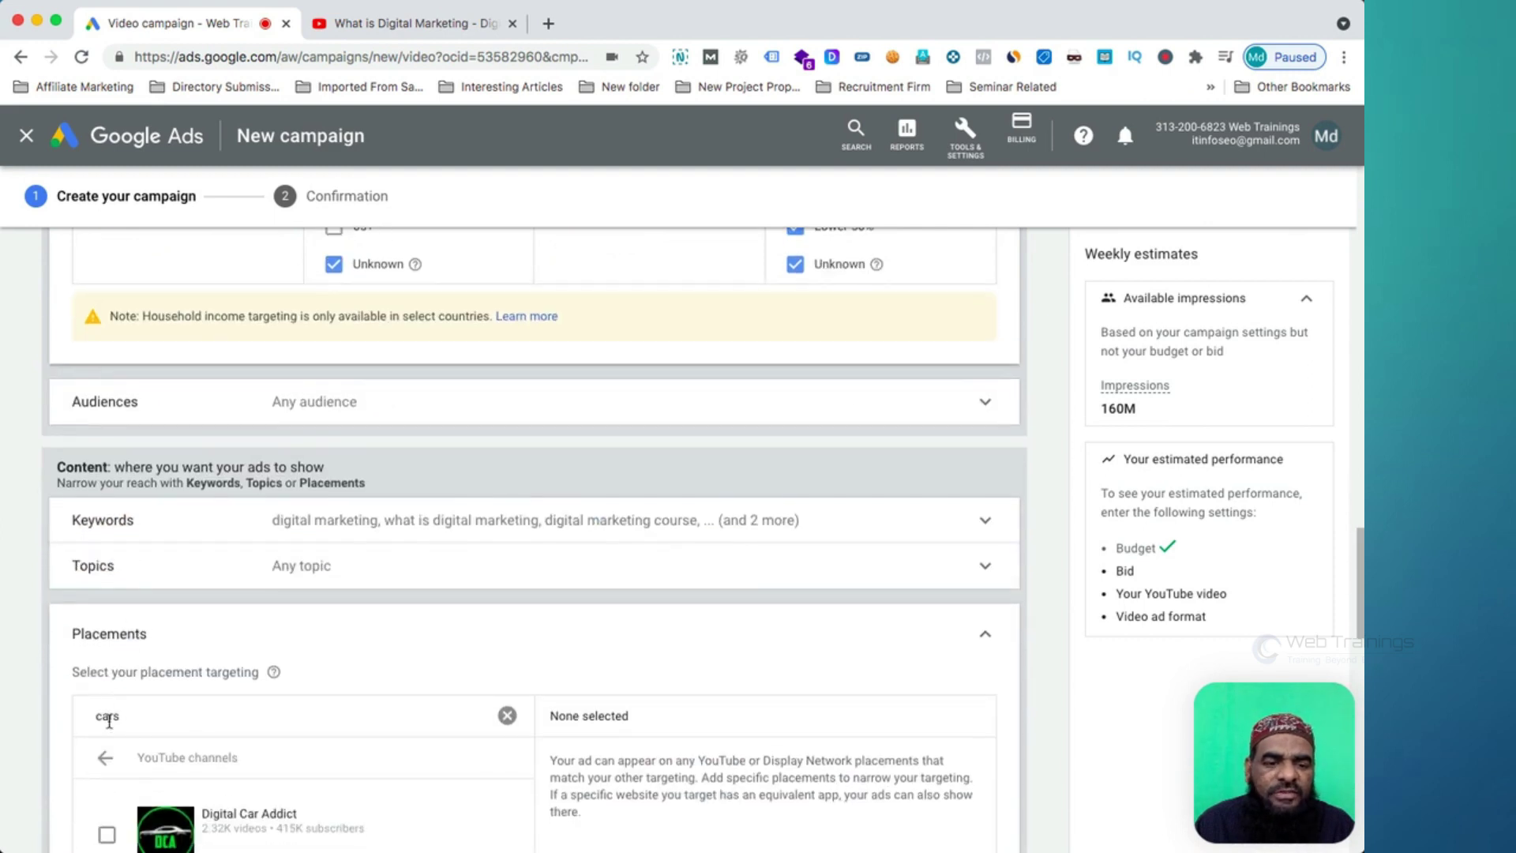
Step: Examine the YouTube videos offered as placements for "cars", and close the placement targeting with the search cleared
{"action": "left_click", "coordinate": [103, 760]}
{"action": "scroll", "coordinate": [165, 778], "scroll_direction": "down", "scroll_amount": 1}
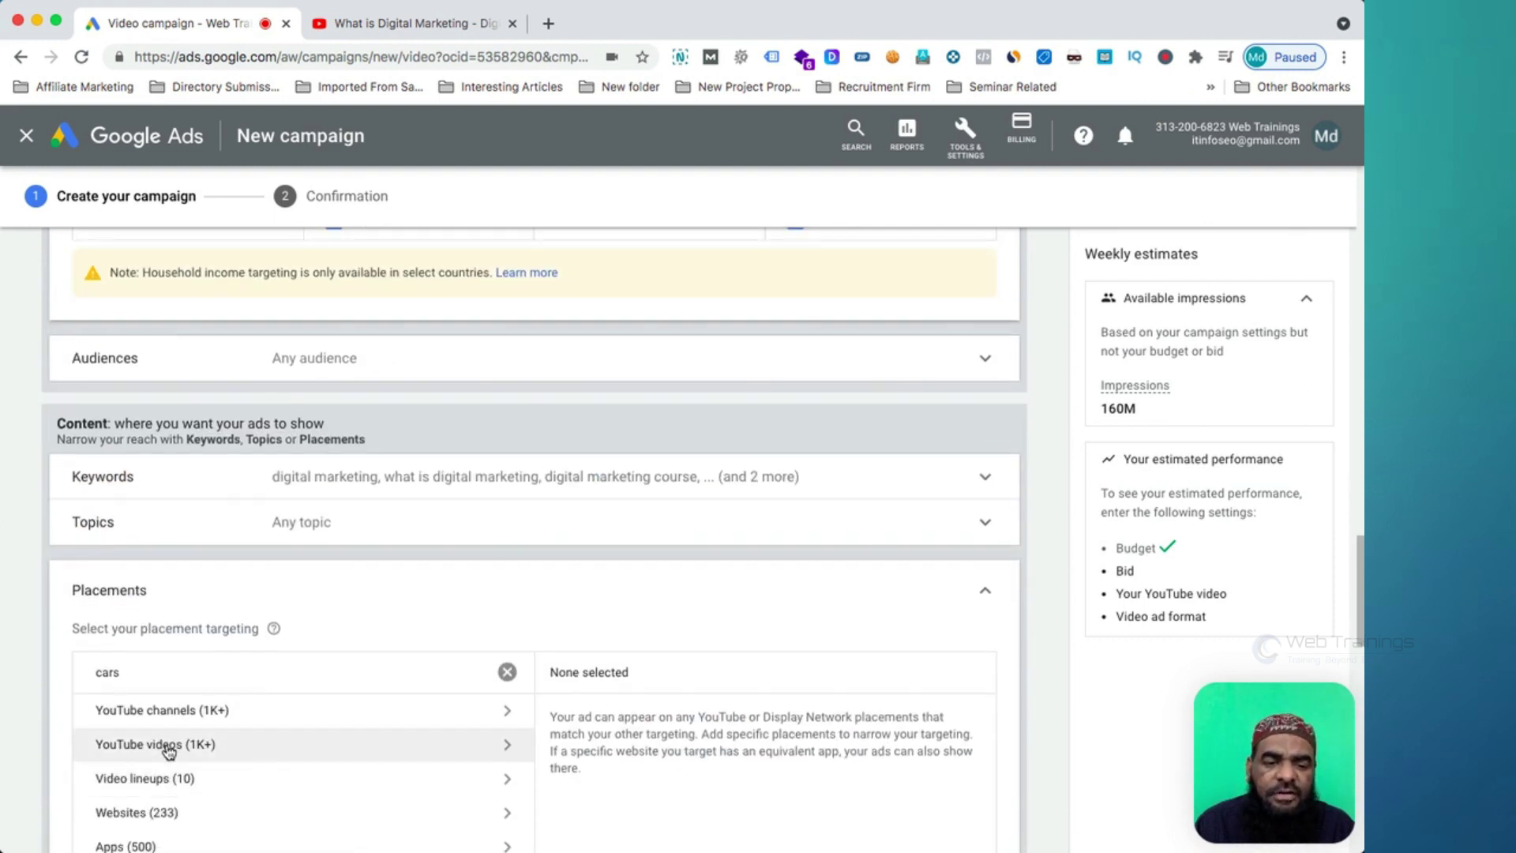
{"action": "left_click", "coordinate": [253, 746]}
{"action": "scroll", "coordinate": [274, 752], "scroll_direction": "down", "scroll_amount": 5}
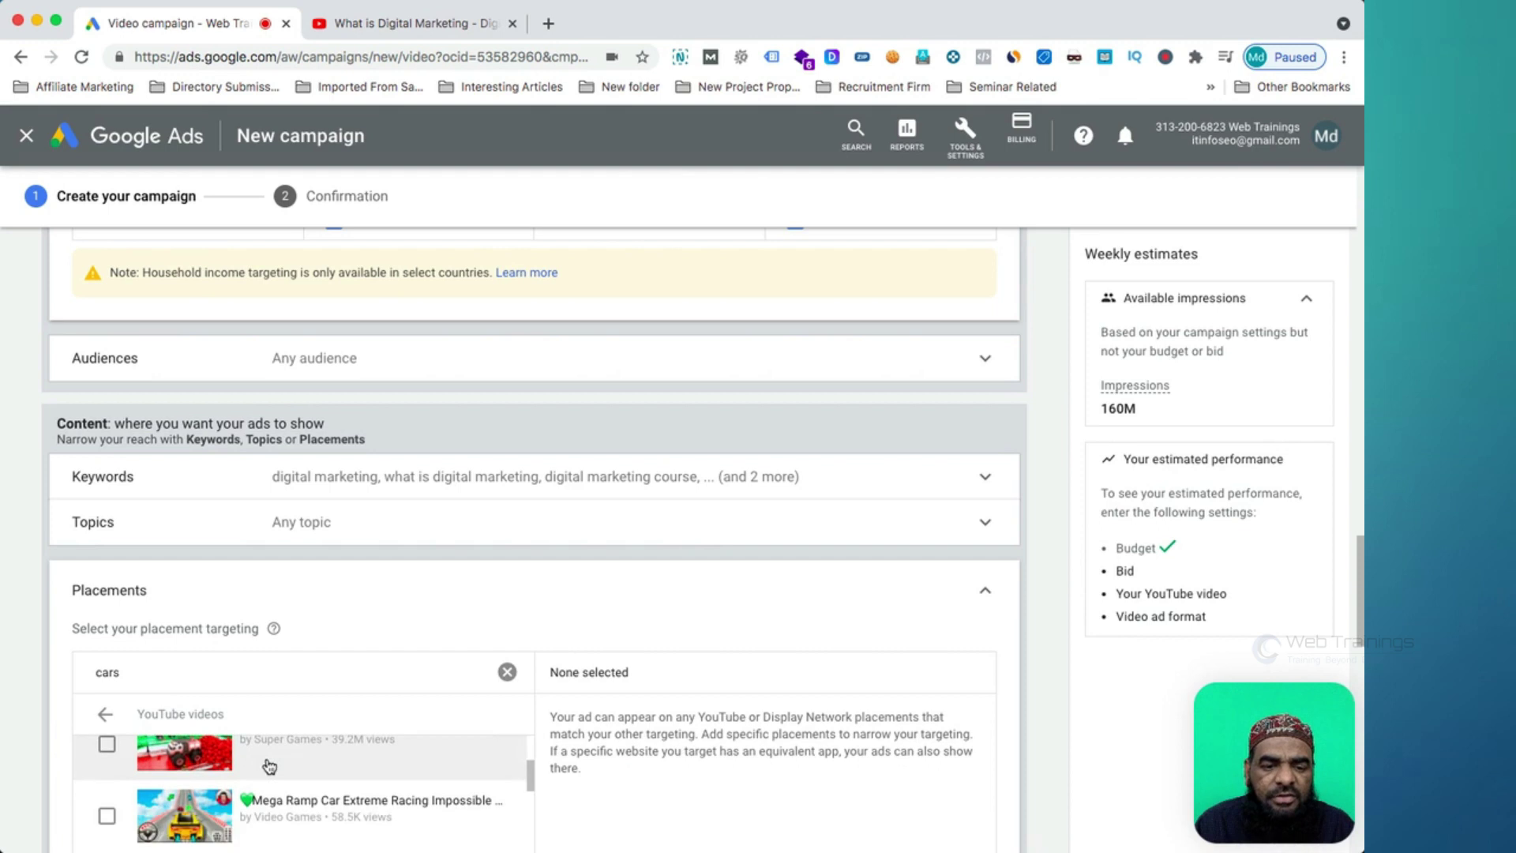
{"action": "scroll", "coordinate": [190, 569], "scroll_direction": "down", "scroll_amount": 5}
{"action": "scroll", "coordinate": [281, 330], "scroll_direction": "down", "scroll_amount": 3}
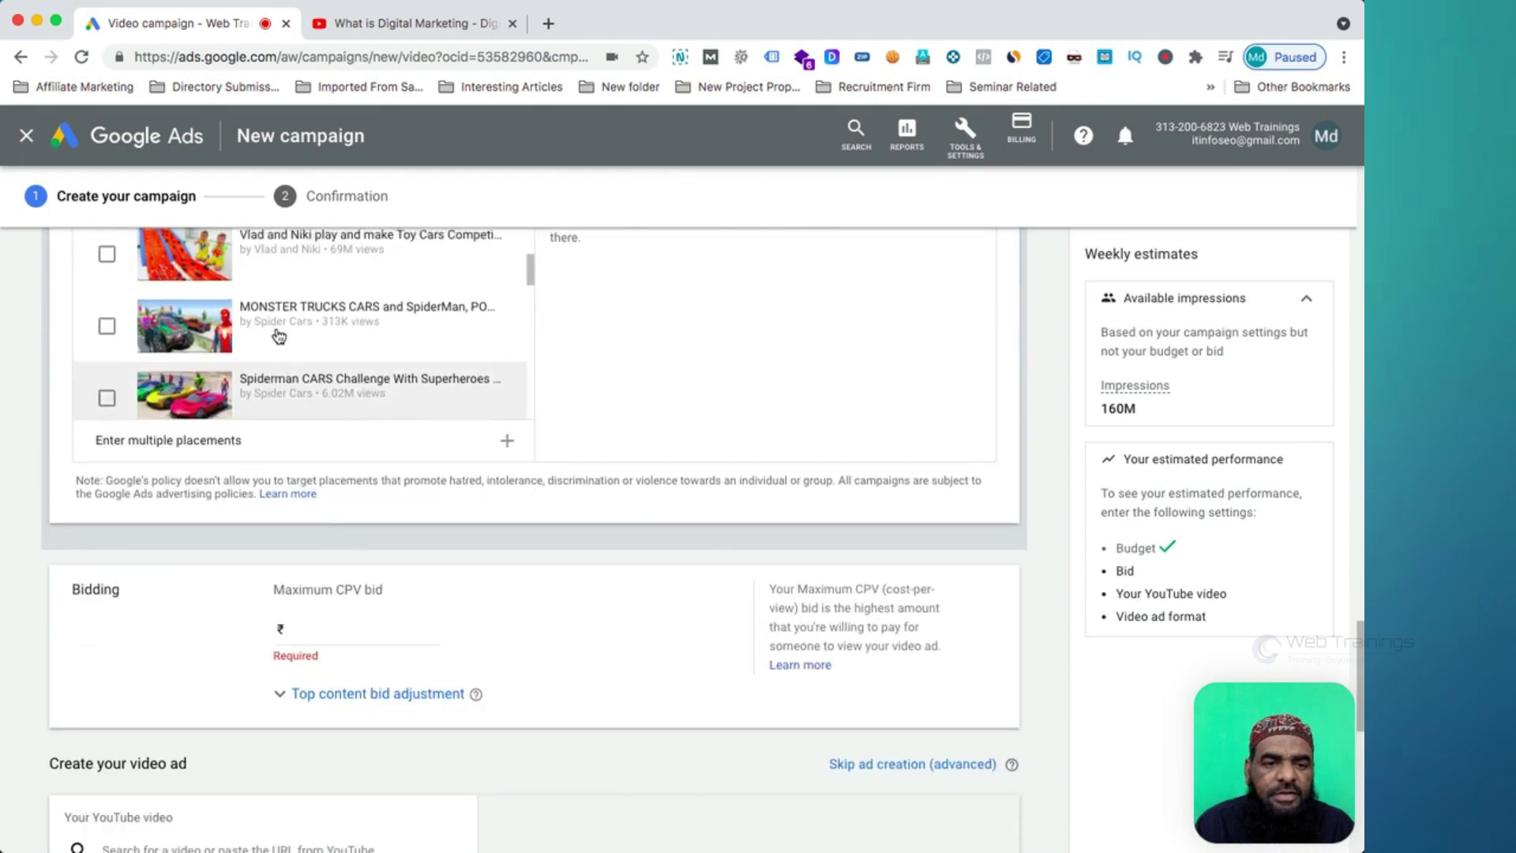
{"action": "scroll", "coordinate": [278, 336], "scroll_direction": "up", "scroll_amount": 5}
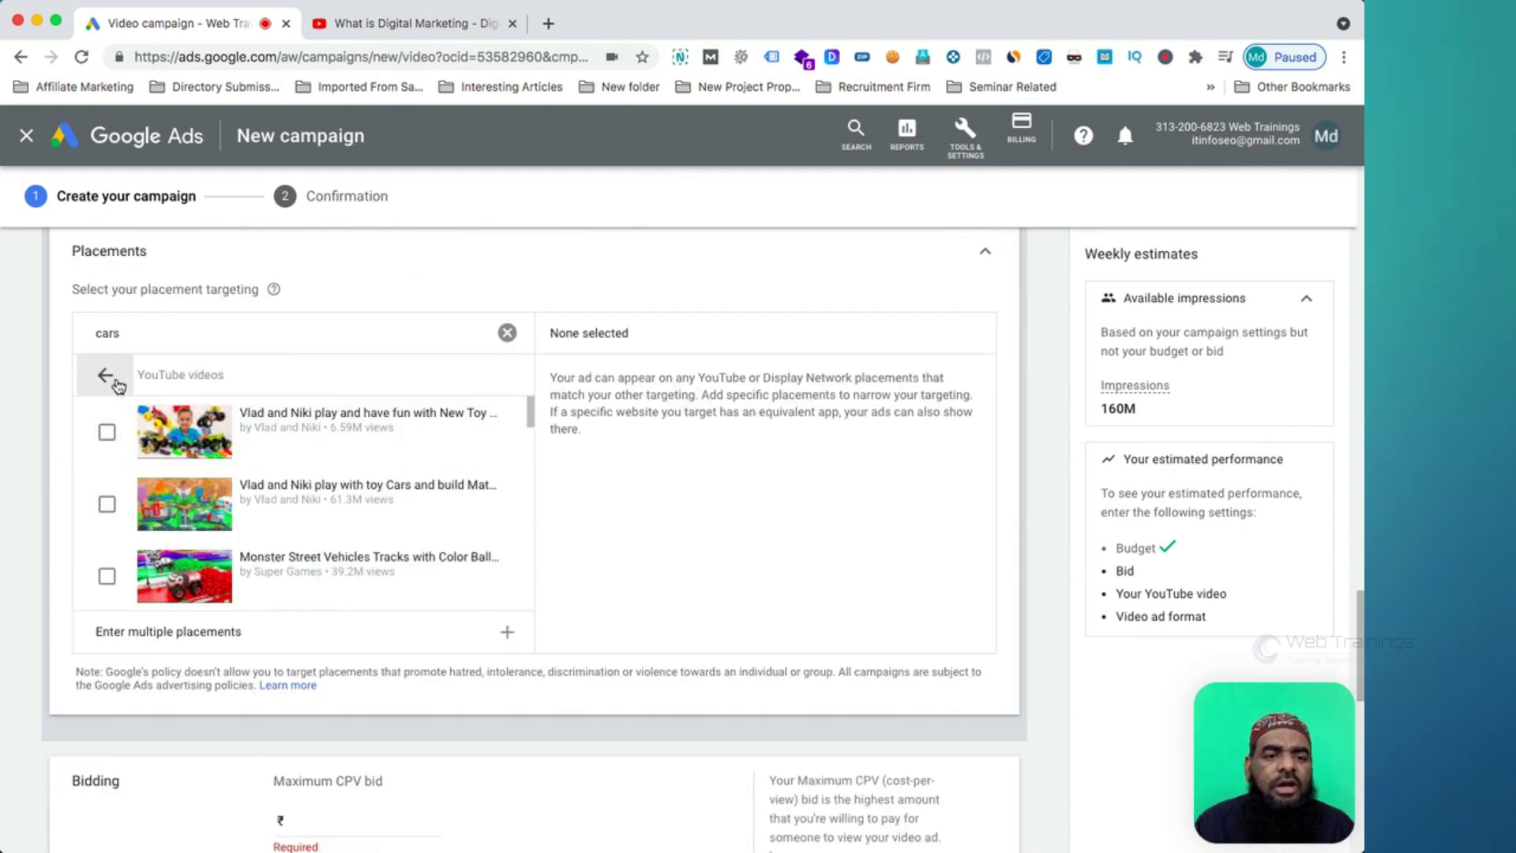
{"action": "left_click", "coordinate": [109, 376]}
{"action": "left_click", "coordinate": [507, 333]}
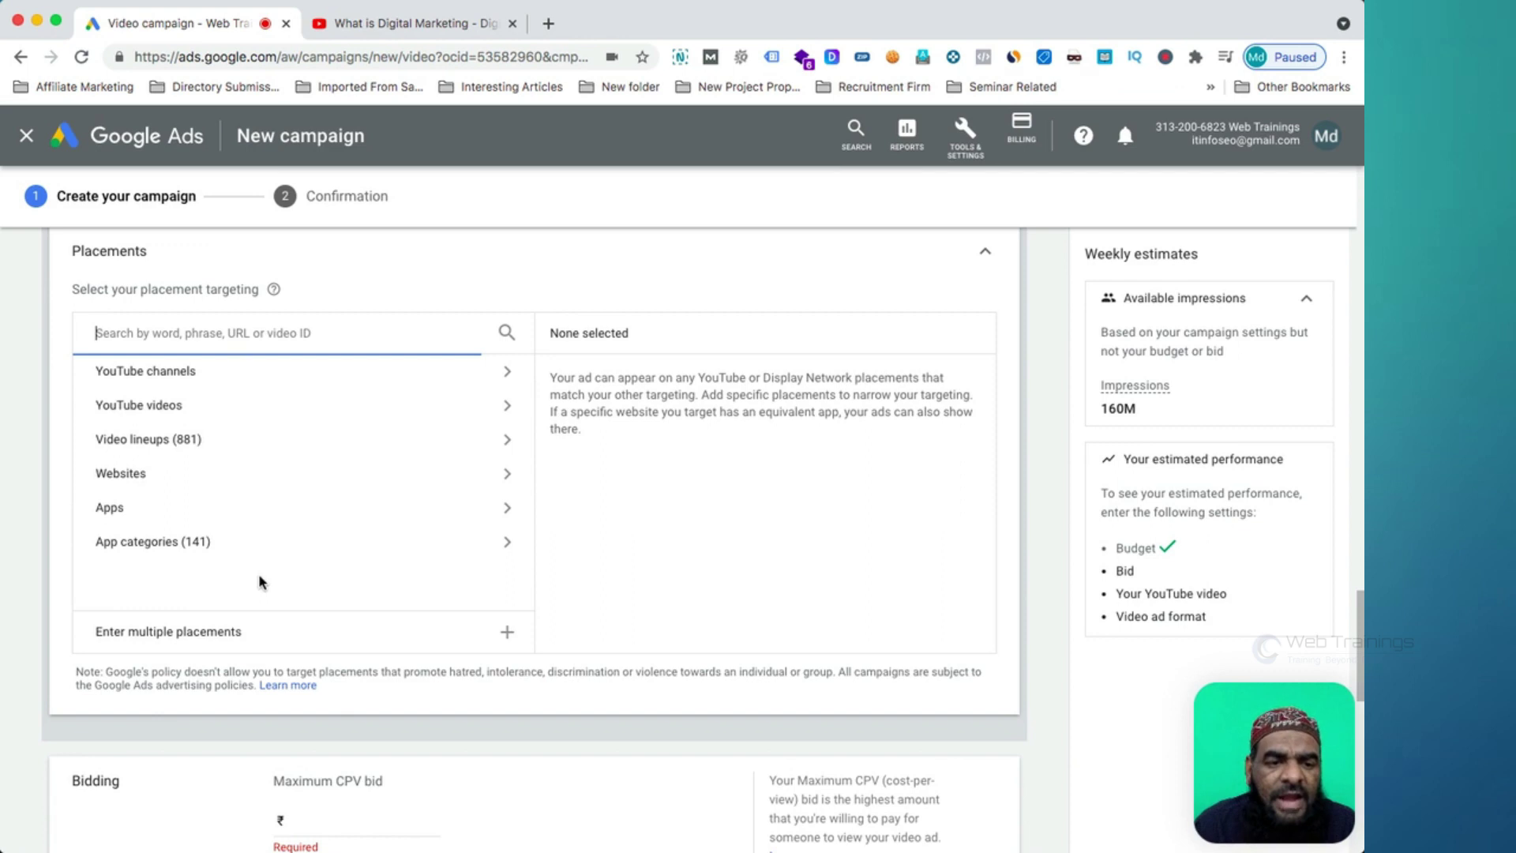
{"action": "left_click", "coordinate": [989, 251]}
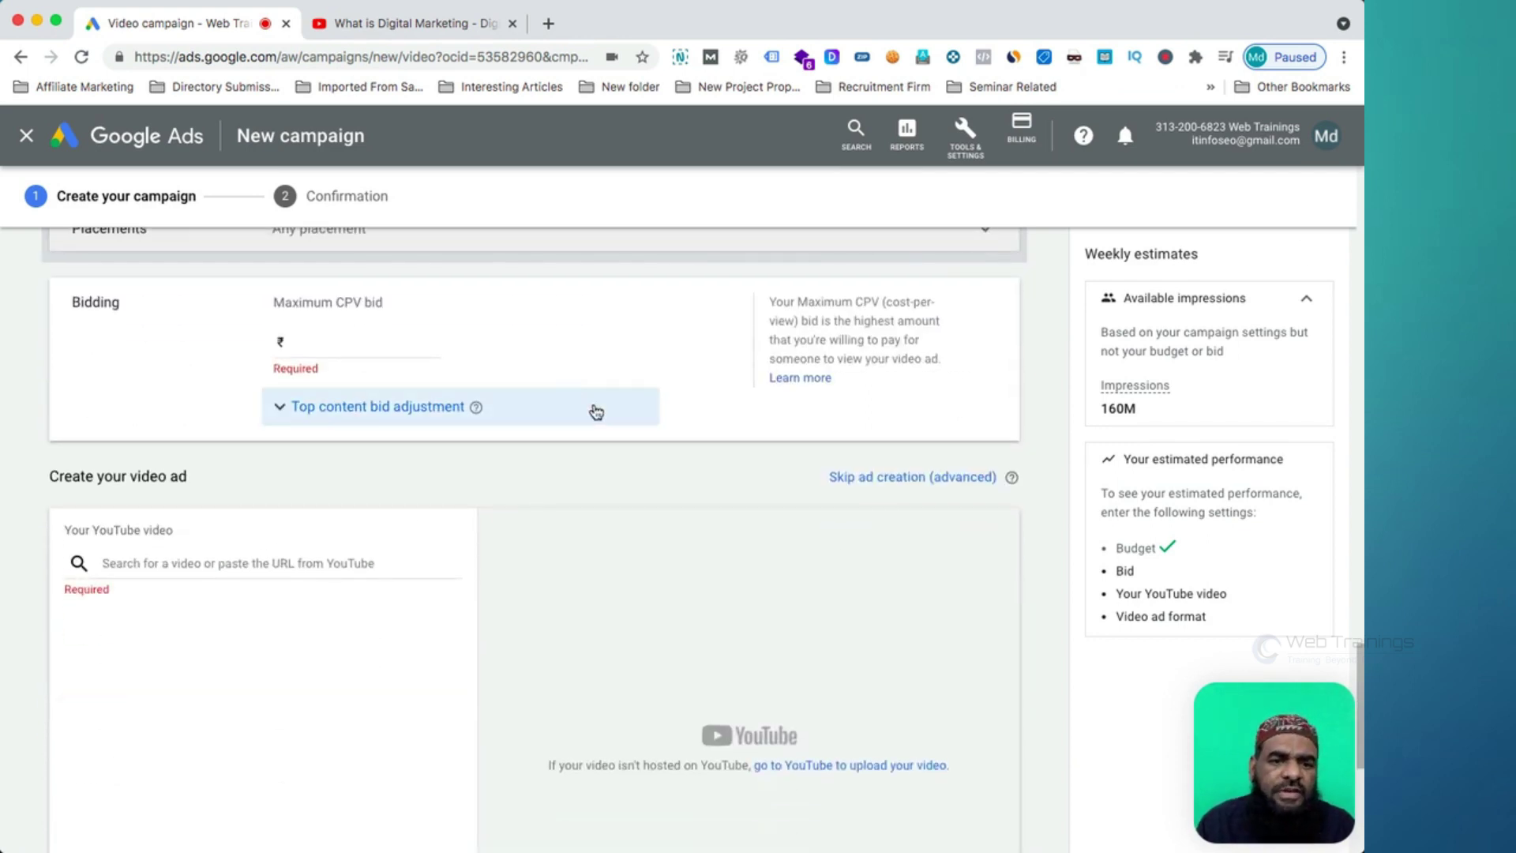
Step: Set the ad group's maximum CPV bid to ₹0.50
{"action": "left_click", "coordinate": [358, 336]}
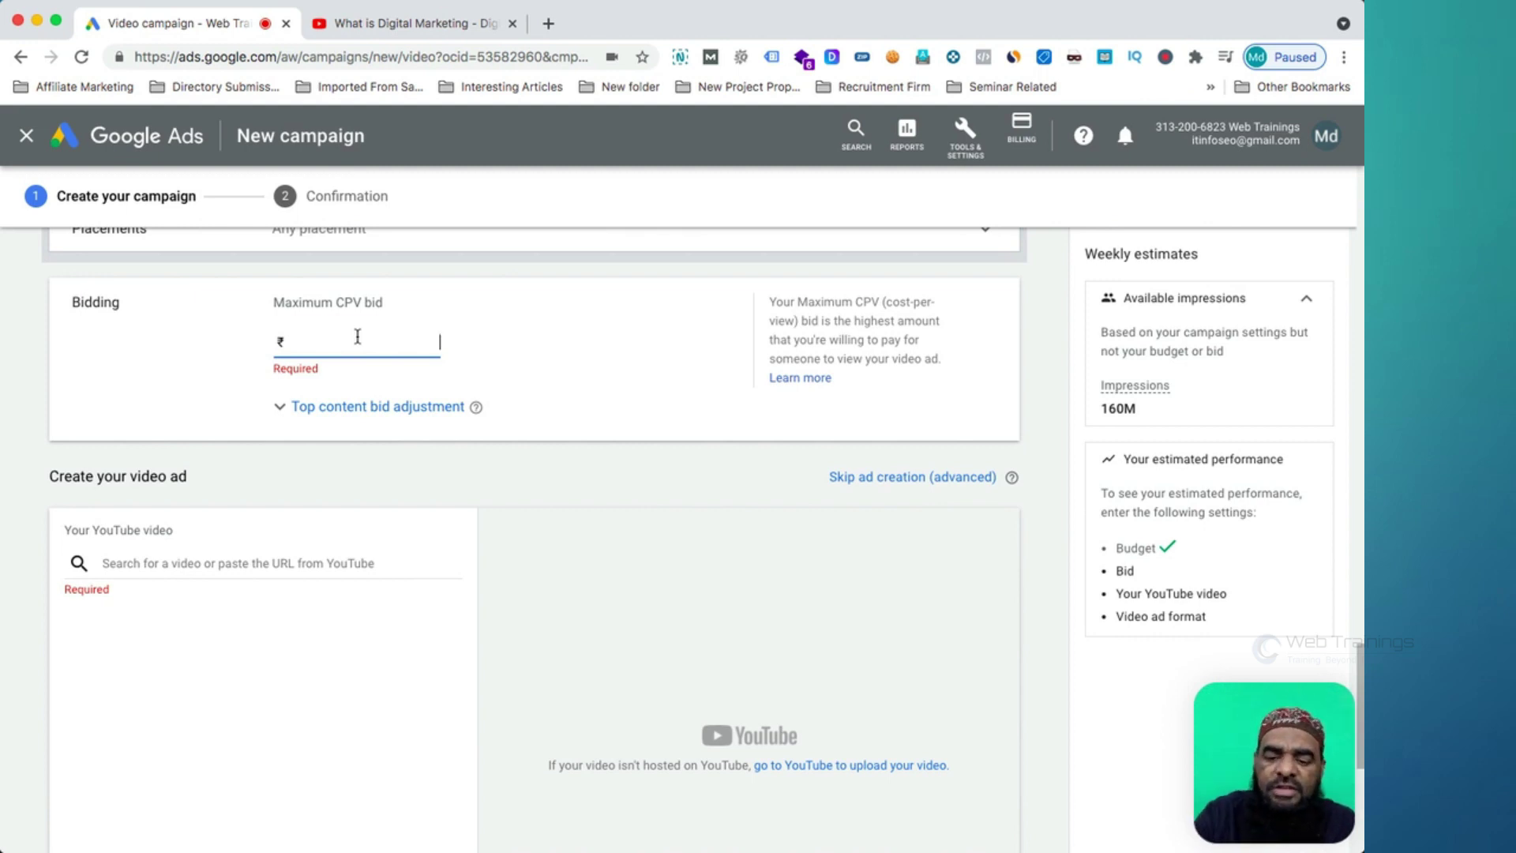
{"action": "type", "text": "0.25"}
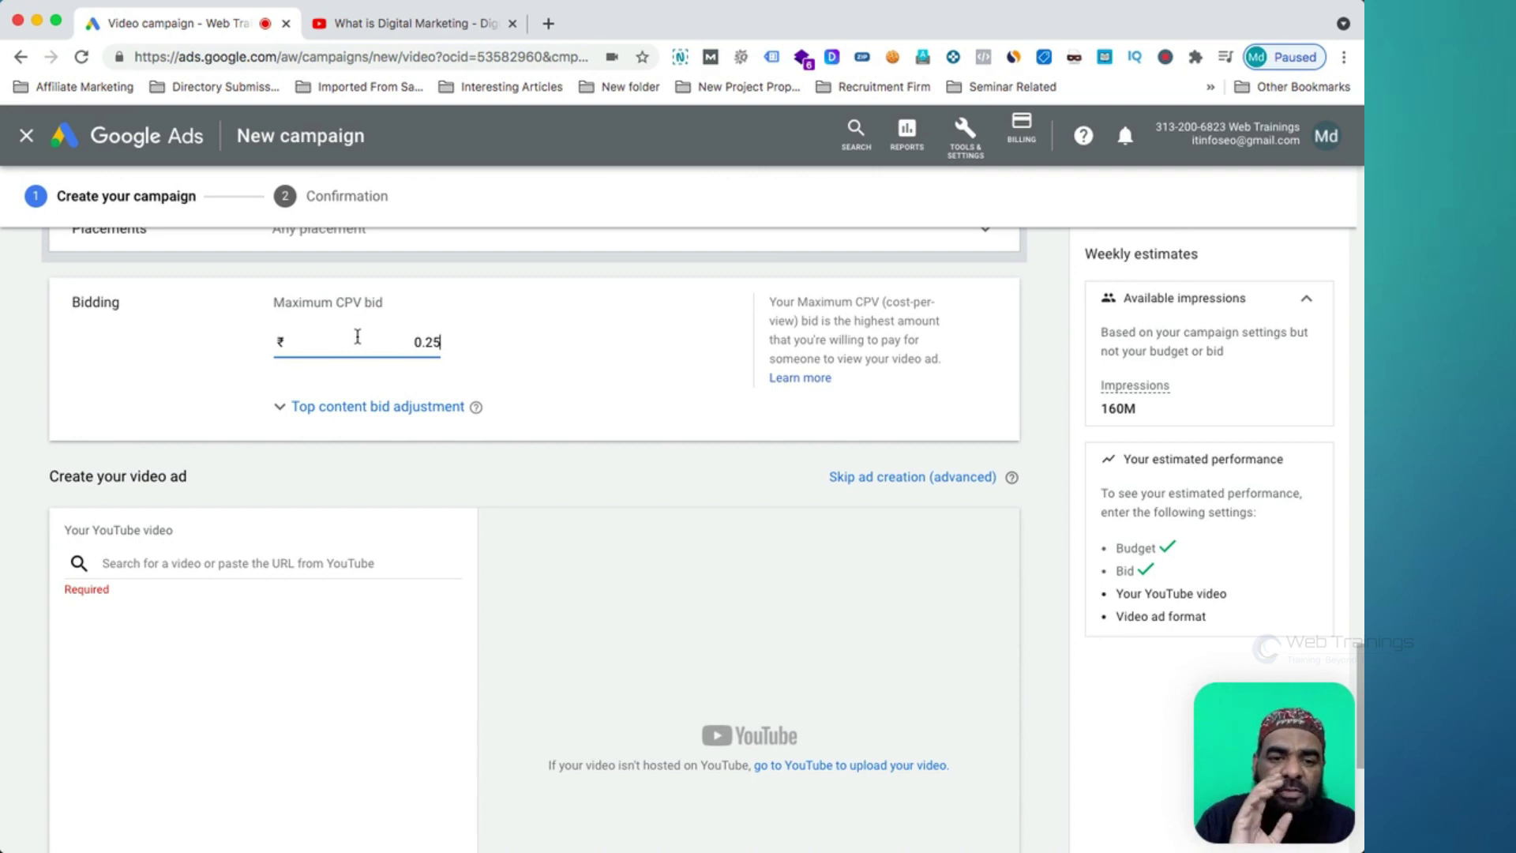
{"action": "key", "text": "BackSpace"}
{"action": "type", "text": "0"}
{"action": "key", "text": "BackSpace"}
{"action": "type", "text": "5"}
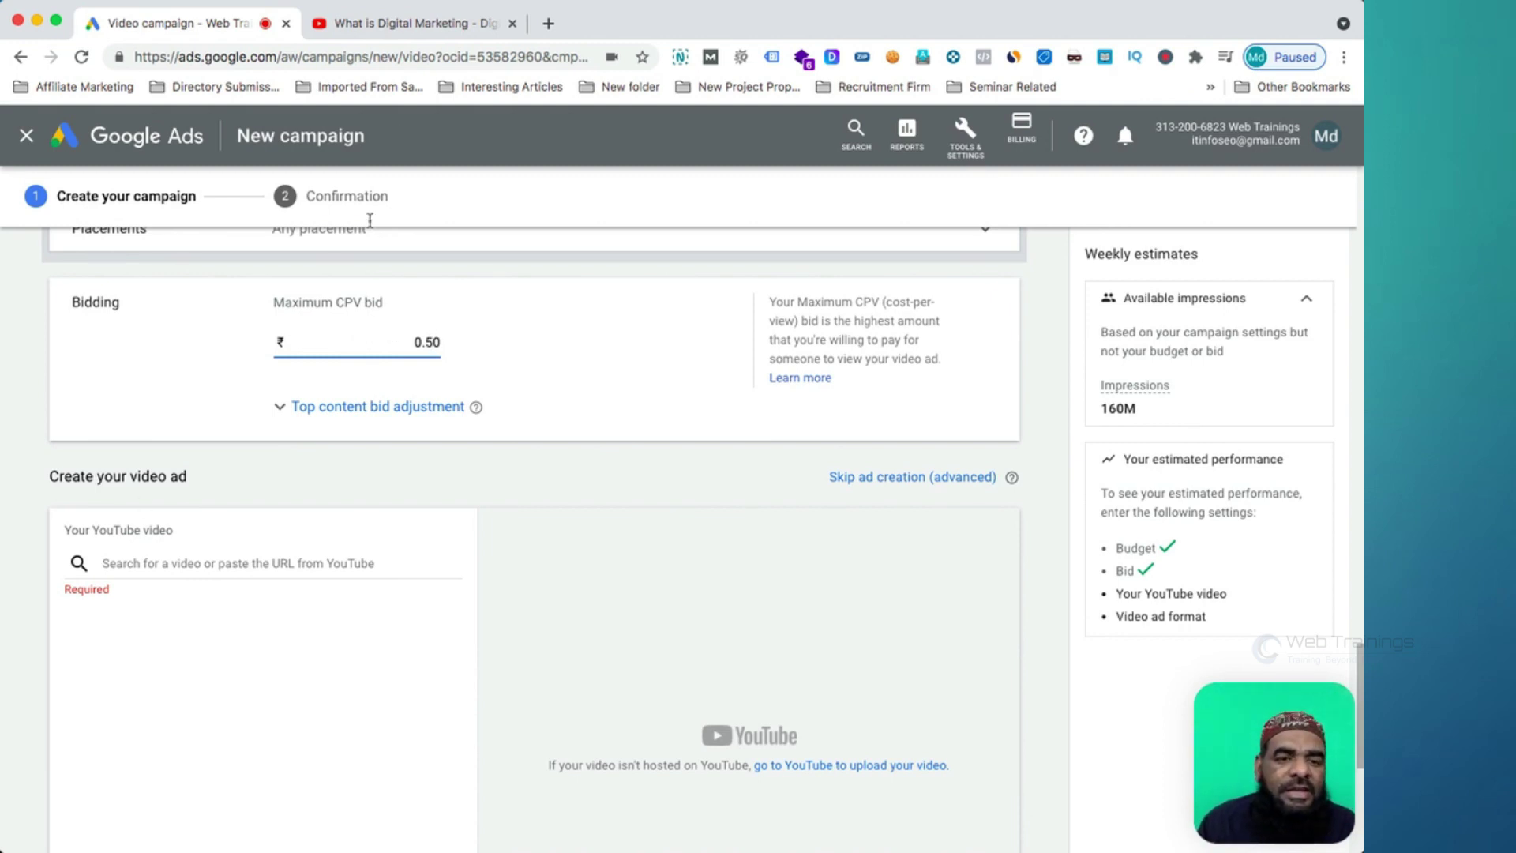
{"action": "left_click", "coordinate": [423, 25]}
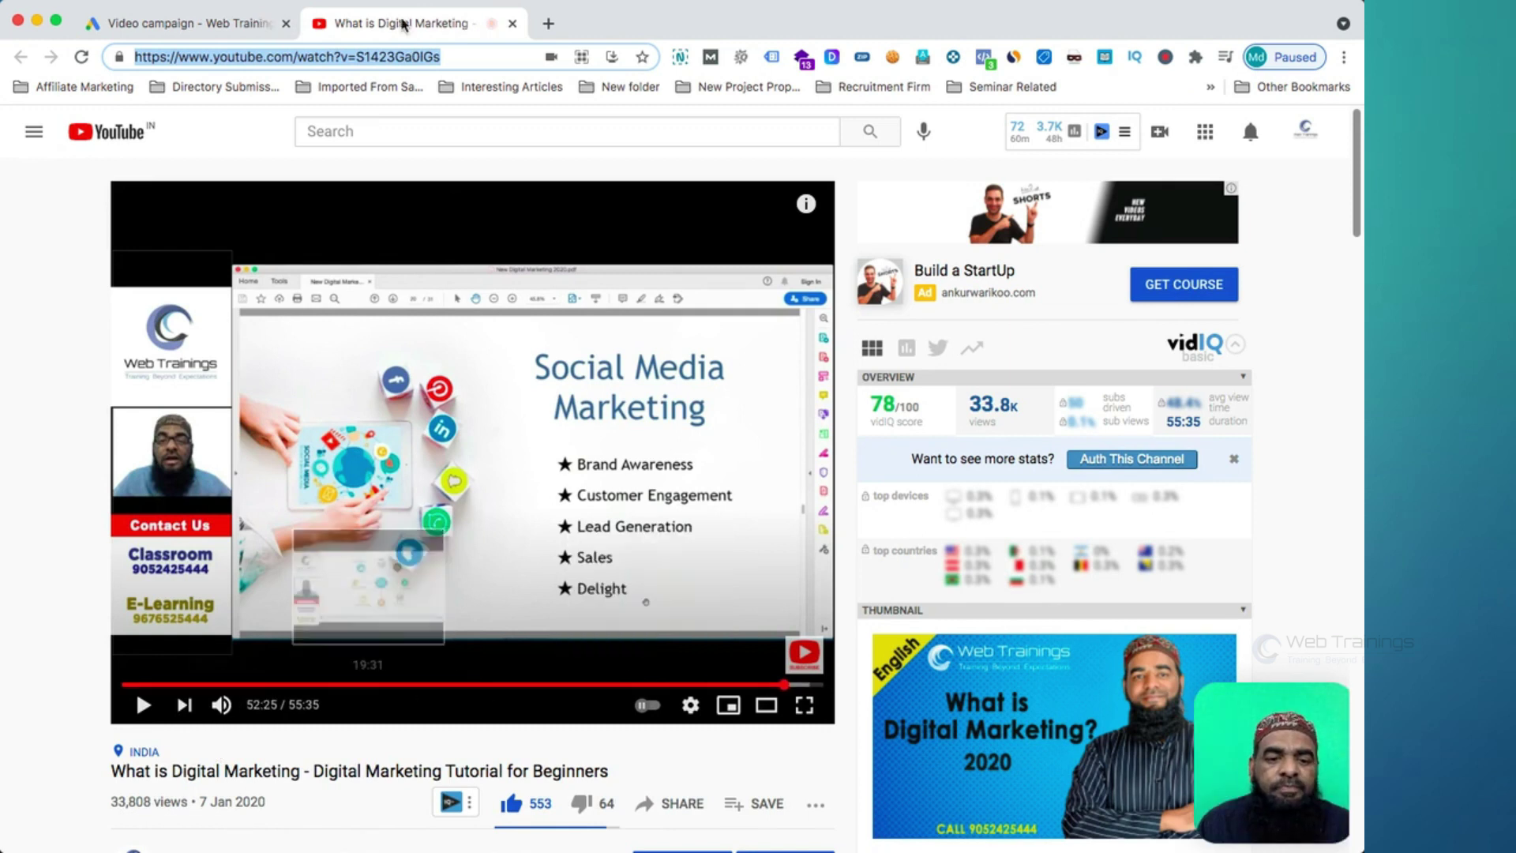
{"action": "left_click", "coordinate": [182, 23]}
{"action": "left_click", "coordinate": [545, 500]}
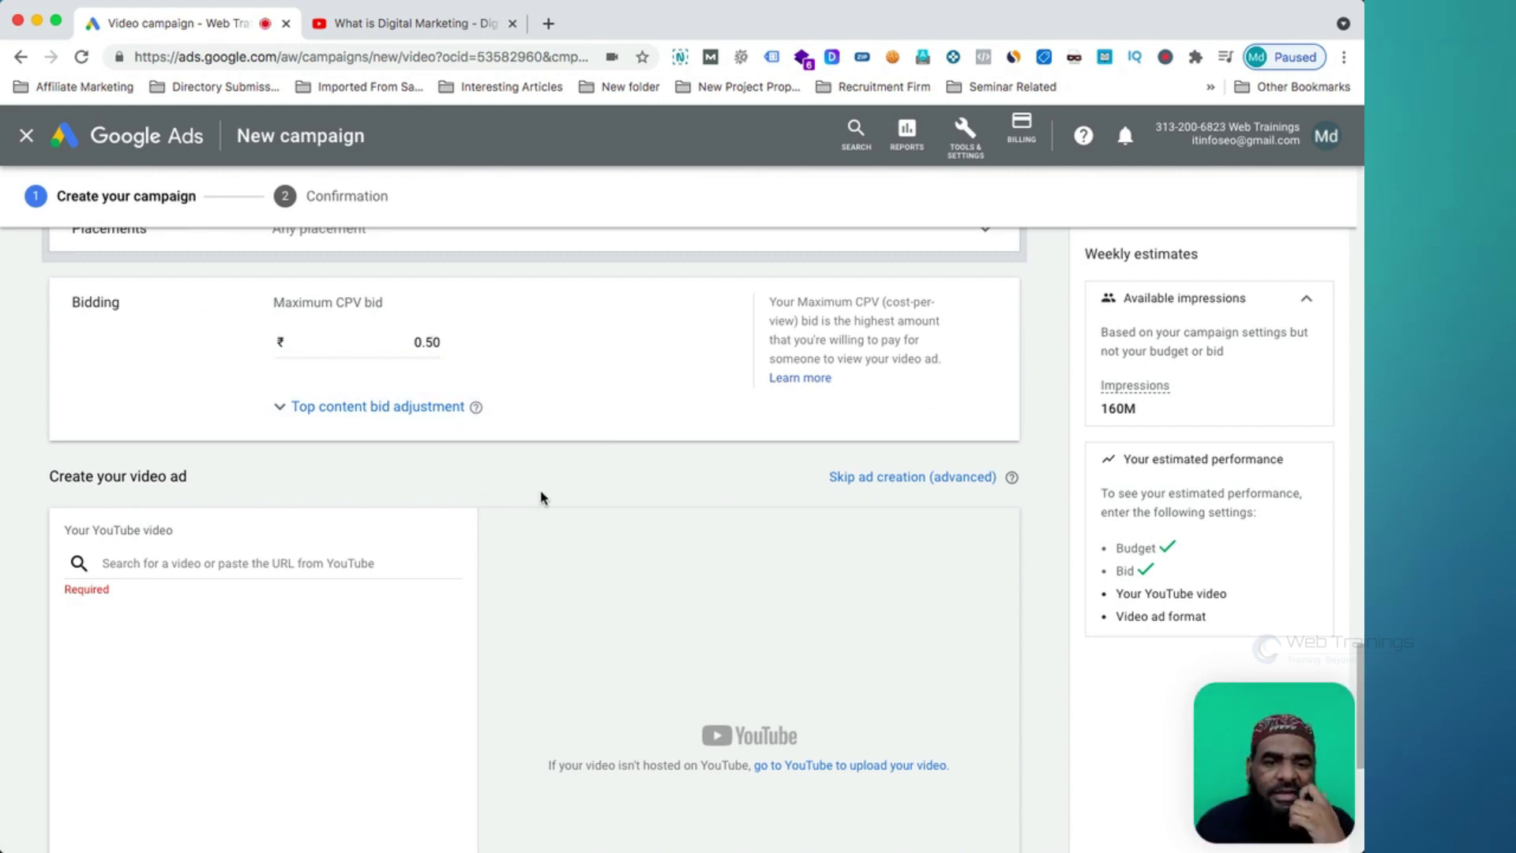
{"action": "left_click", "coordinate": [244, 561]}
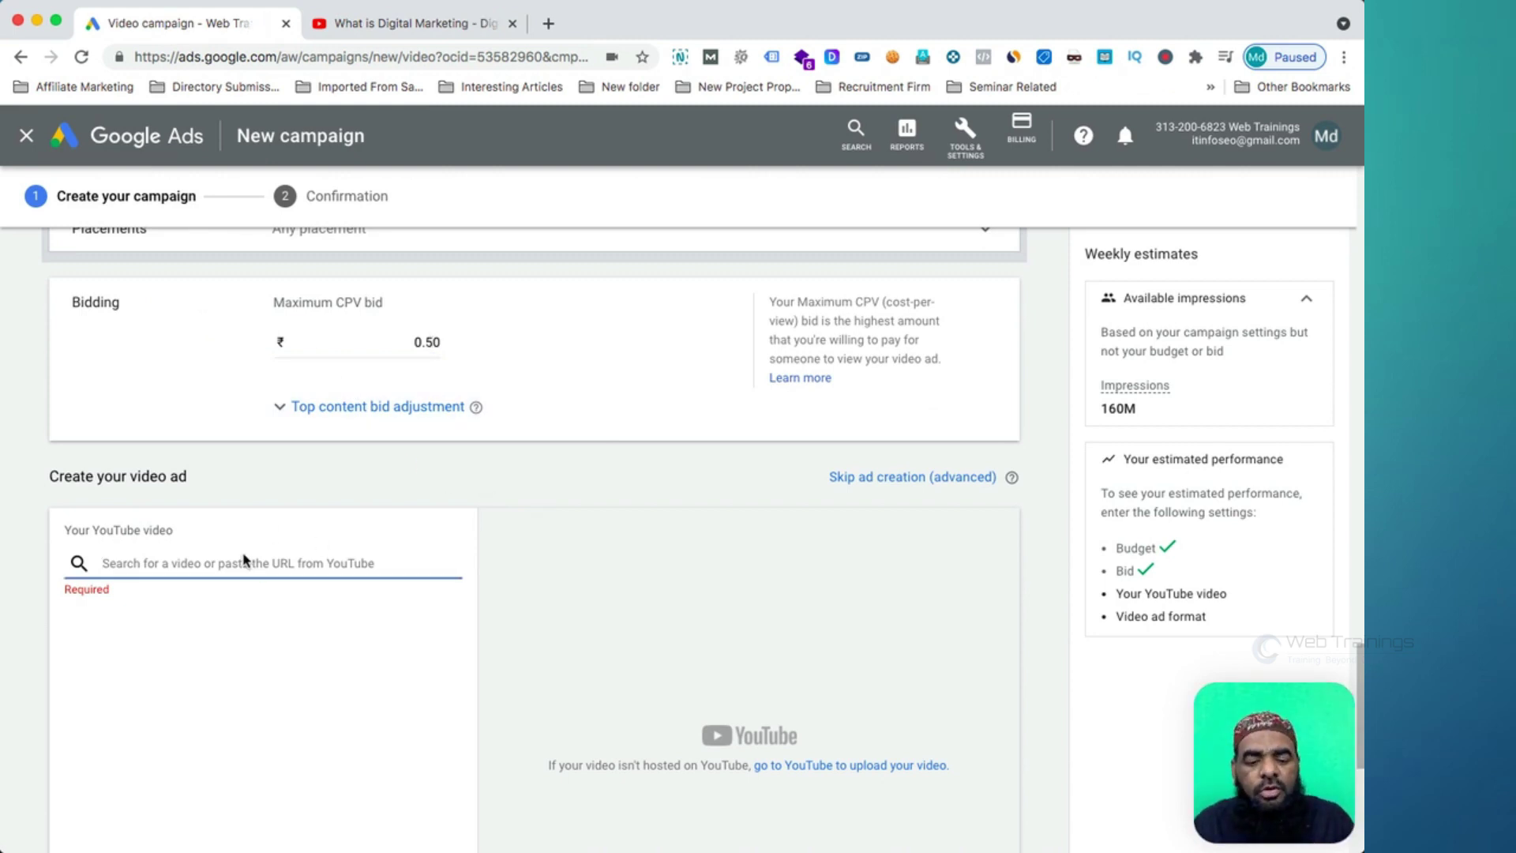
{"action": "type", "text": "https://www.youtube.com/watch?v=S1423Ga0lGs"}
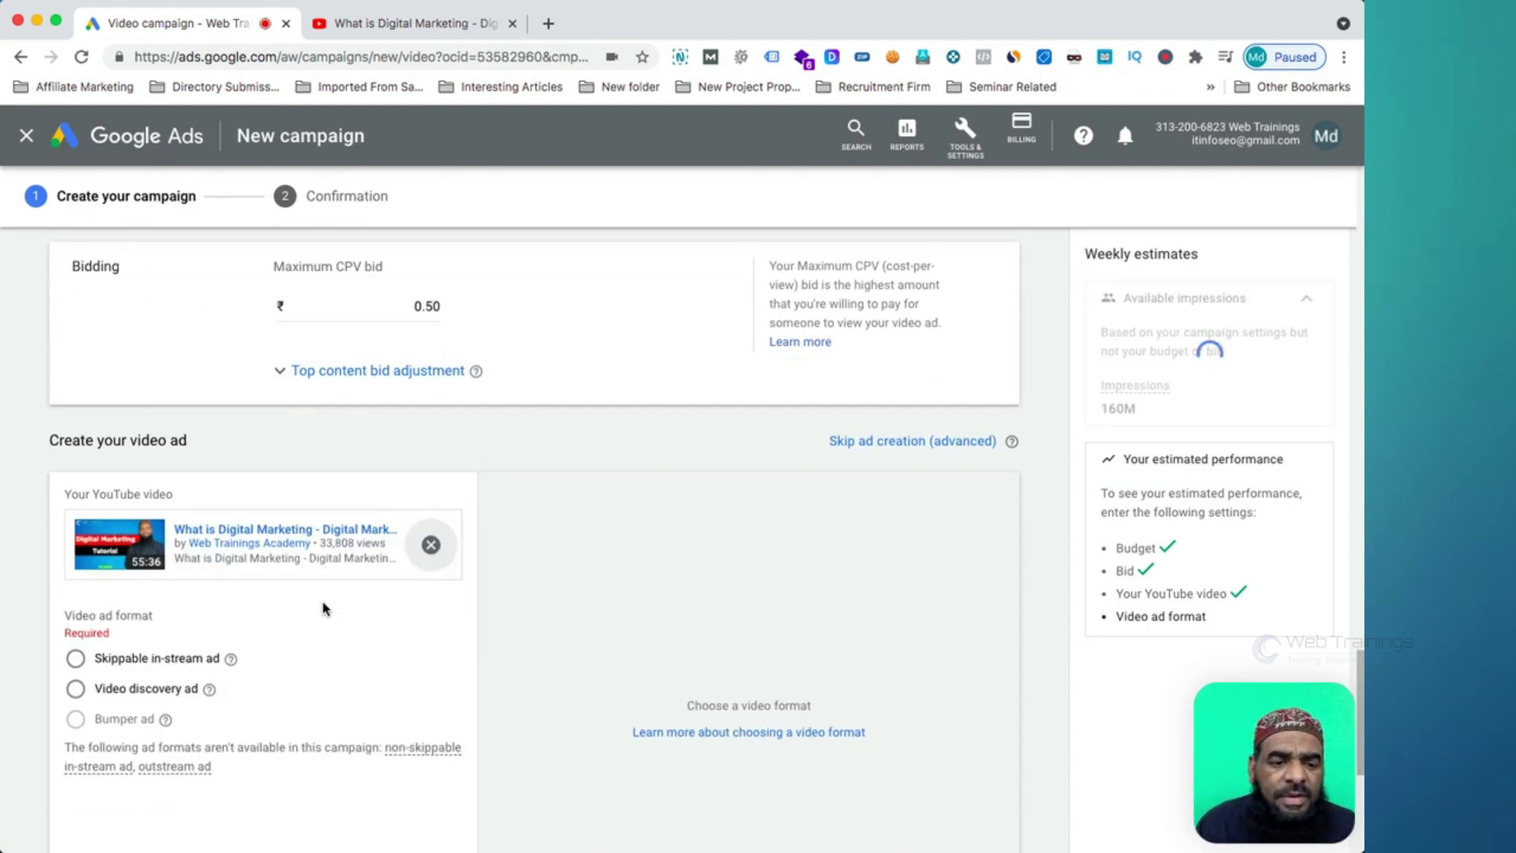
Step: Choose the video discovery ad format and preview the ad as a YouTube related ad
{"action": "scroll", "coordinate": [324, 609], "scroll_direction": "down", "scroll_amount": 3}
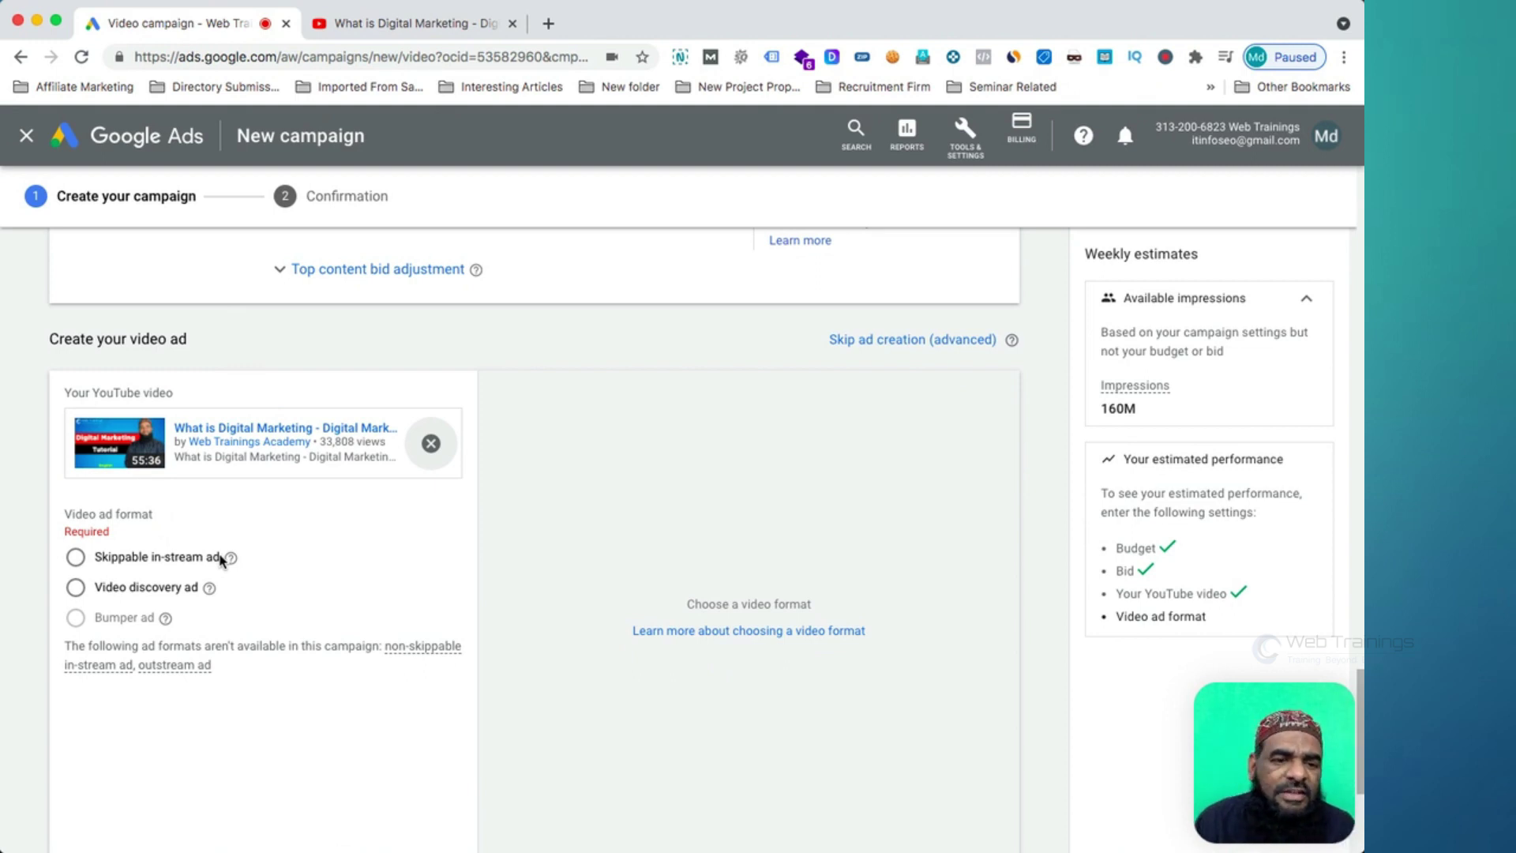
{"action": "left_click", "coordinate": [75, 586]}
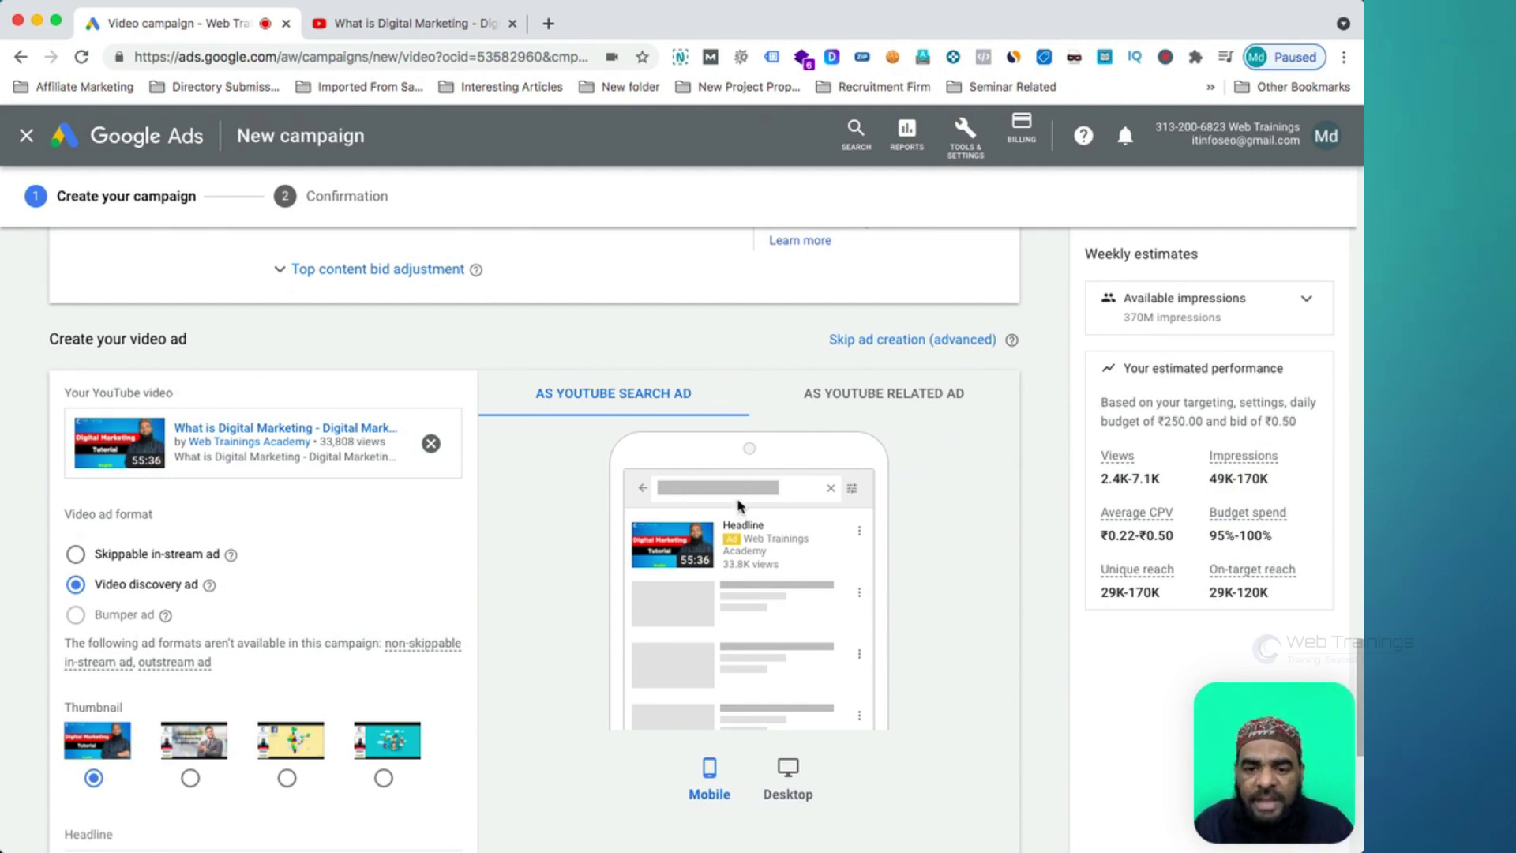
{"action": "left_click", "coordinate": [846, 393]}
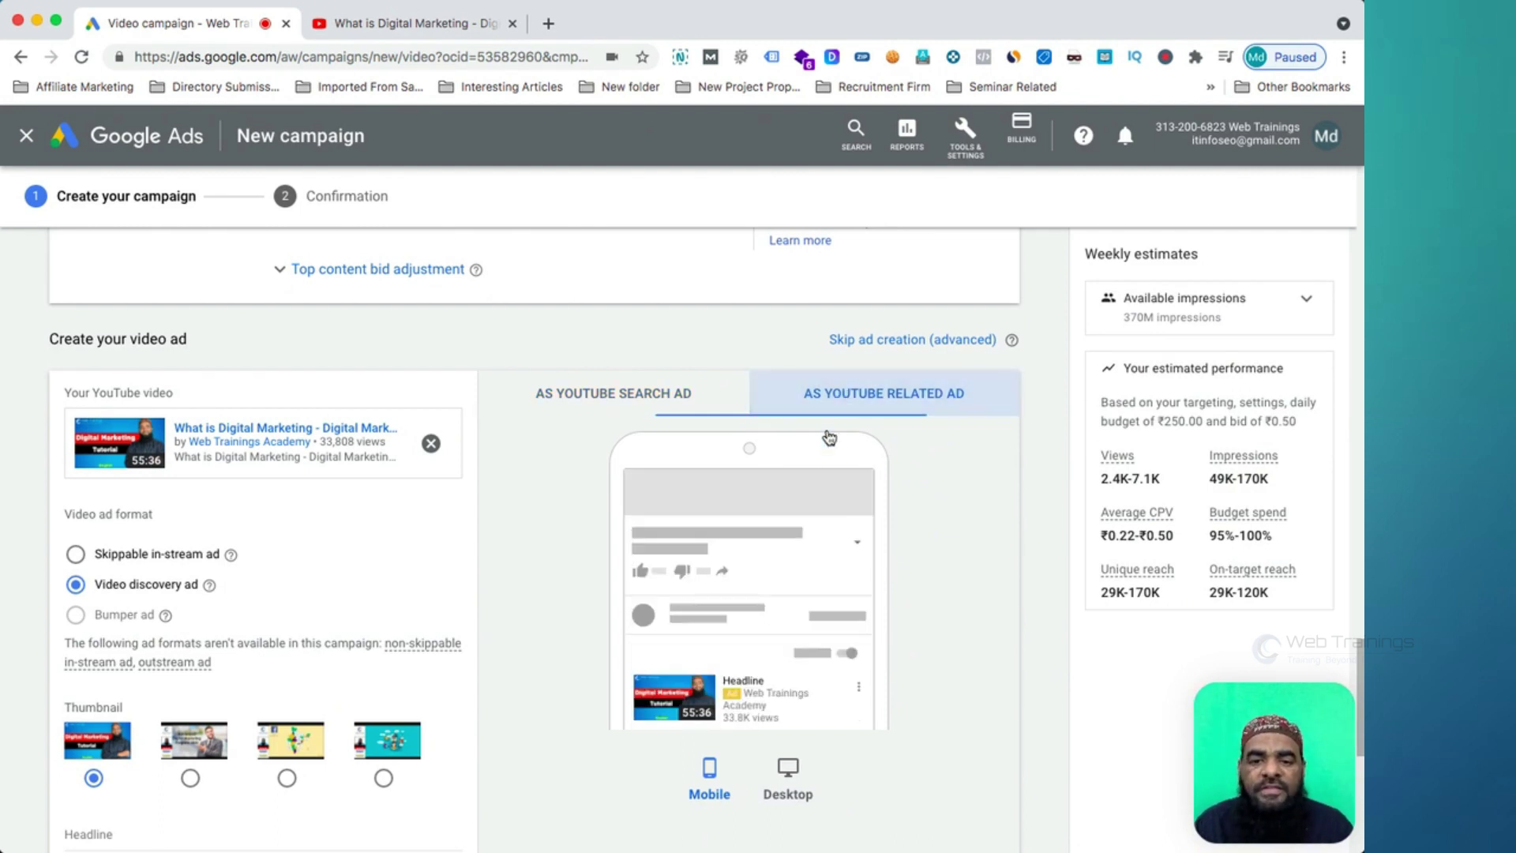
{"action": "scroll", "coordinate": [778, 619], "scroll_direction": "down", "scroll_amount": 3}
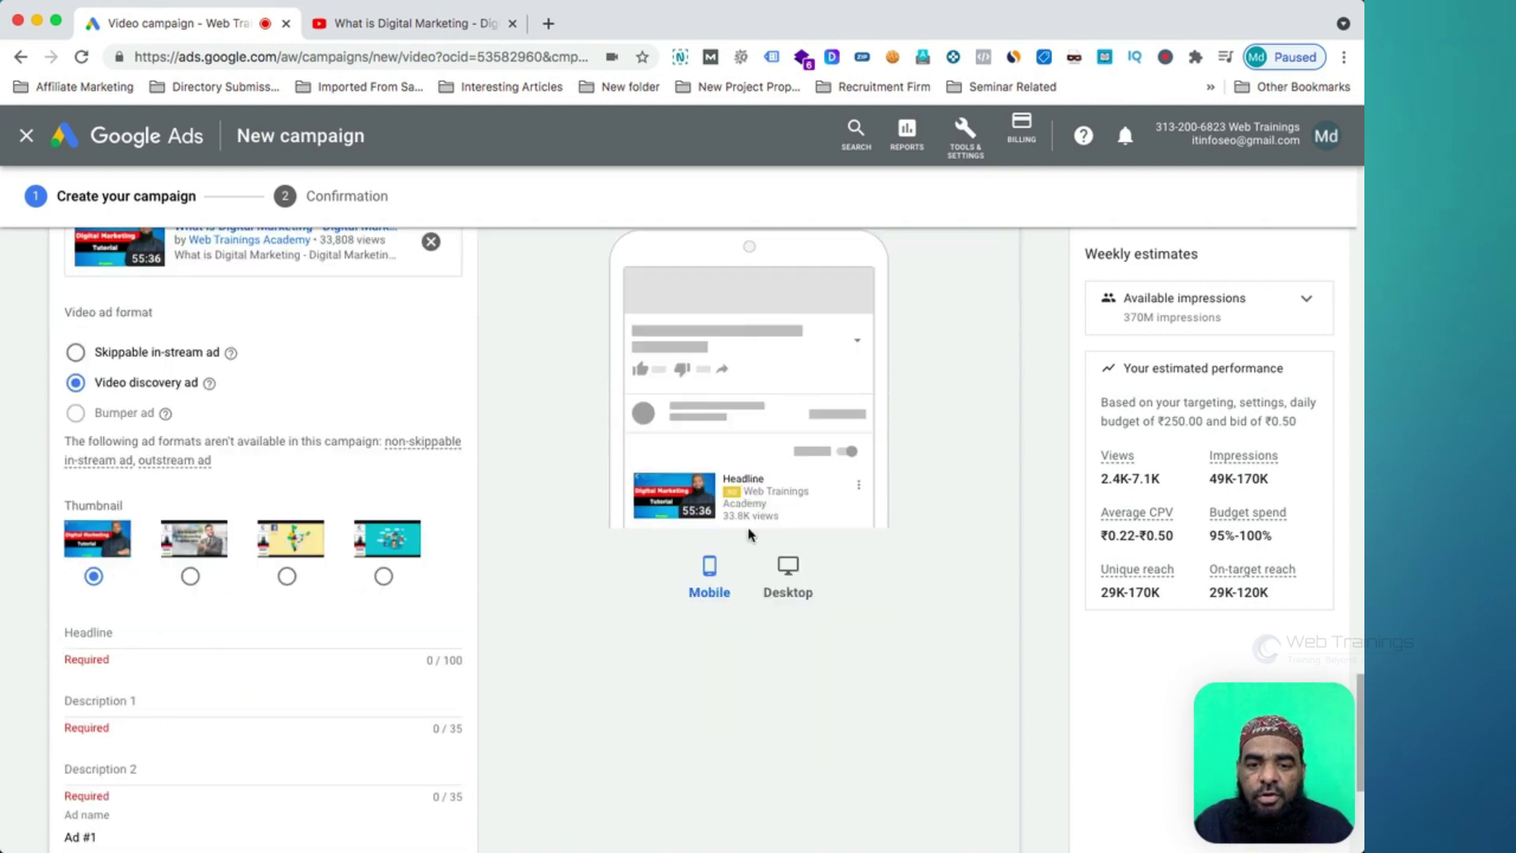
Step: Compare the desktop and mobile previews of the YouTube related ad and look over the ad setup
{"action": "left_click", "coordinate": [794, 574]}
{"action": "left_click", "coordinate": [708, 580]}
{"action": "scroll", "coordinate": [628, 559], "scroll_direction": "up", "scroll_amount": 13}
{"action": "scroll", "coordinate": [598, 594], "scroll_direction": "down", "scroll_amount": 8}
{"action": "scroll", "coordinate": [597, 594], "scroll_direction": "down", "scroll_amount": 2}
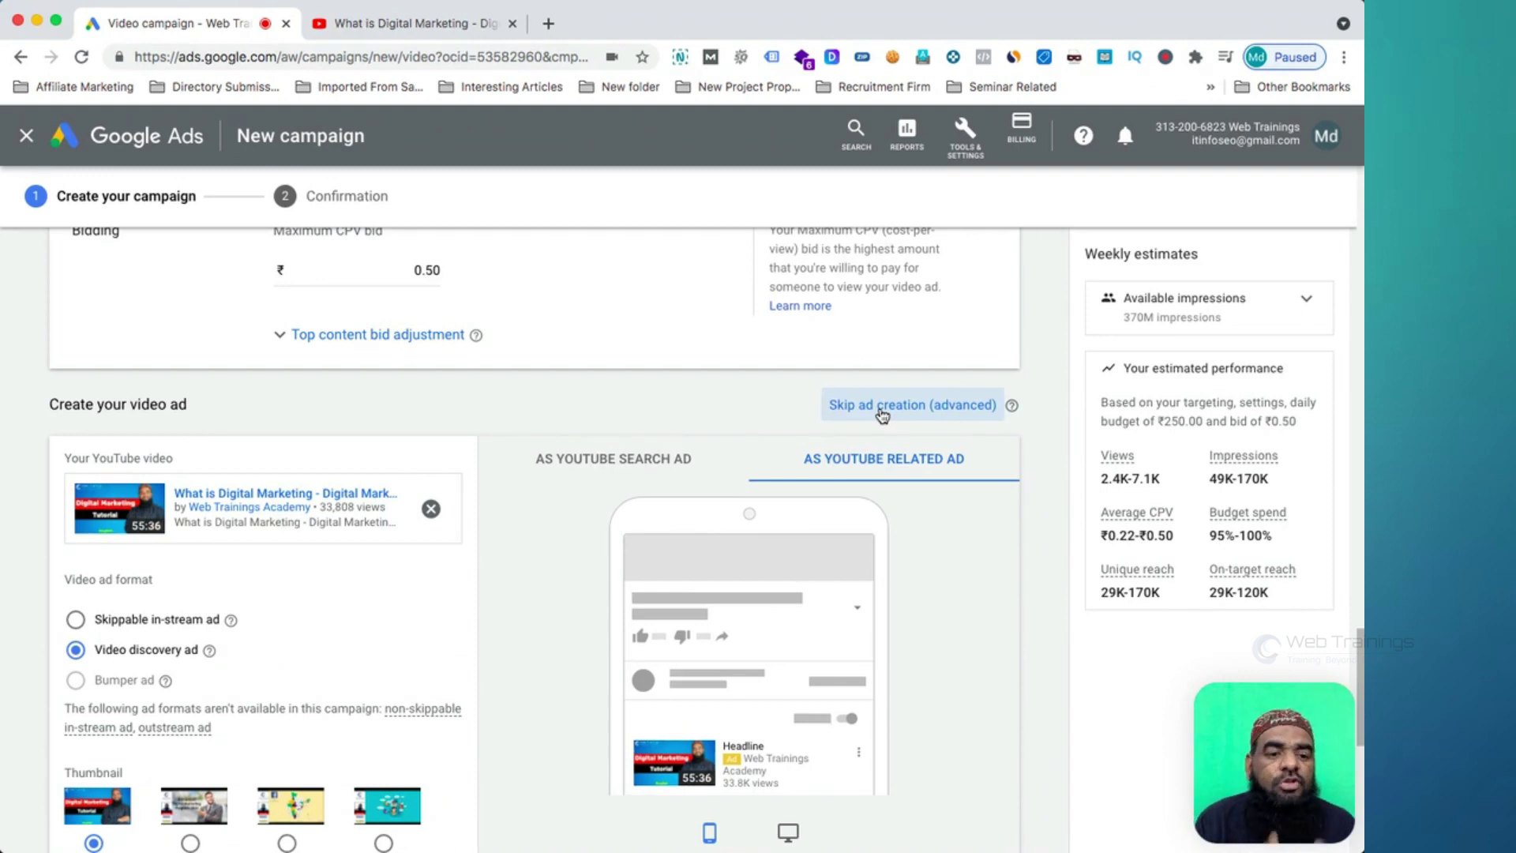
{"action": "scroll", "coordinate": [442, 636], "scroll_direction": "down", "scroll_amount": 3}
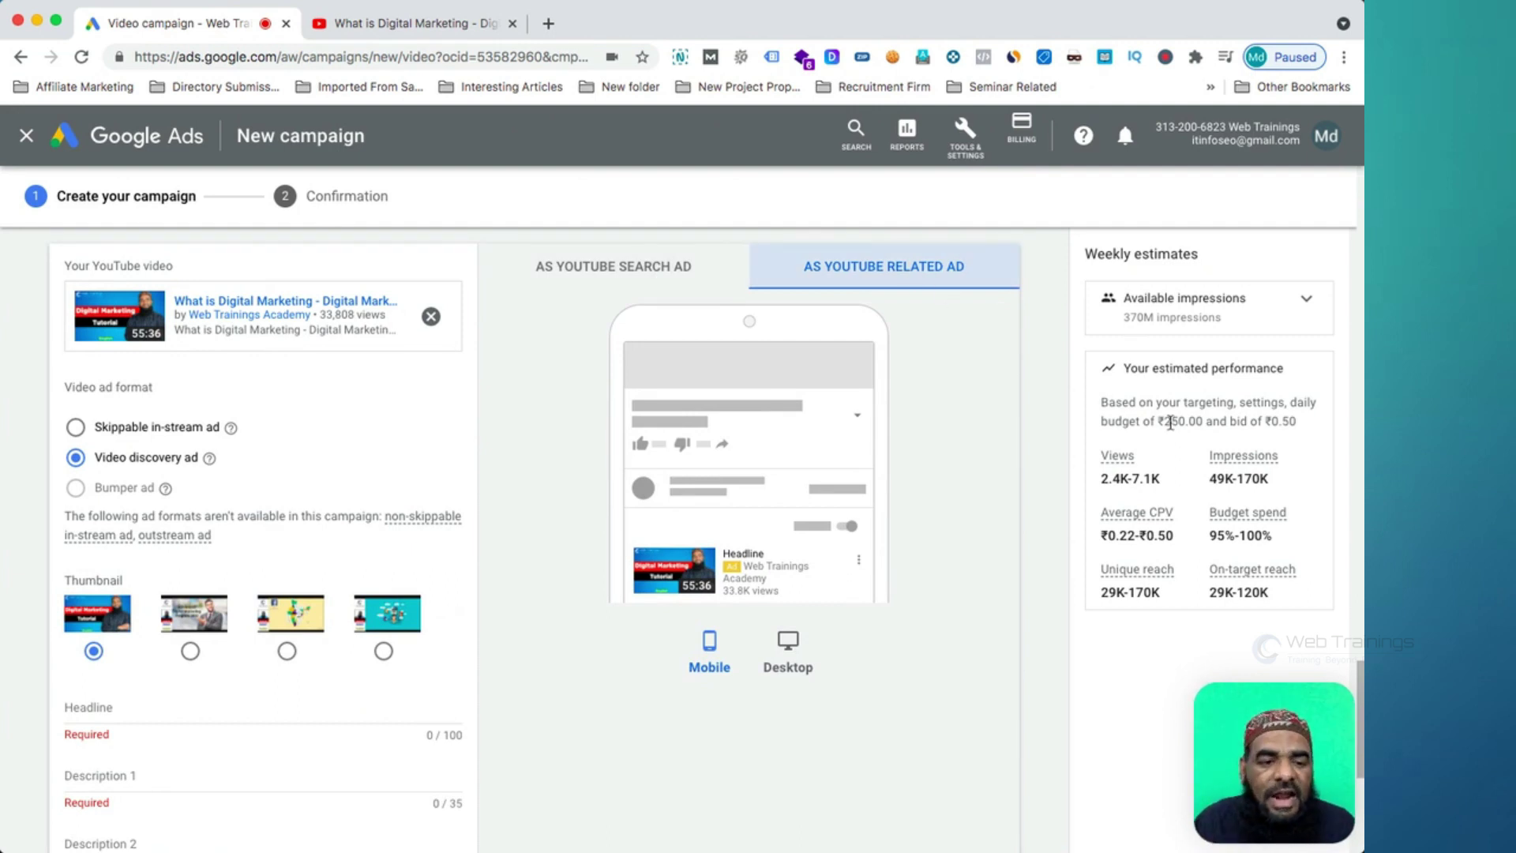
Step: Enter "Digital Marketing Tutorial for Beginners" as the headline of the video discovery ad
{"action": "scroll", "coordinate": [125, 606], "scroll_direction": "down", "scroll_amount": 1}
{"action": "scroll", "coordinate": [125, 607], "scroll_direction": "down", "scroll_amount": 2}
{"action": "left_click", "coordinate": [123, 553]}
{"action": "type", "text": "Digi"}
{"action": "key", "text": "ctrl+a"}
{"action": "type", "text": "D"}
{"action": "key", "text": "BackSpace"}
{"action": "type", "text": "Digital Marketing Tutorial for Be"}
{"action": "key", "text": "BackSpace"}
{"action": "key", "text": "BackSpace"}
{"action": "type", "text": "Beginners"}
{"action": "key", "text": "Tab"}
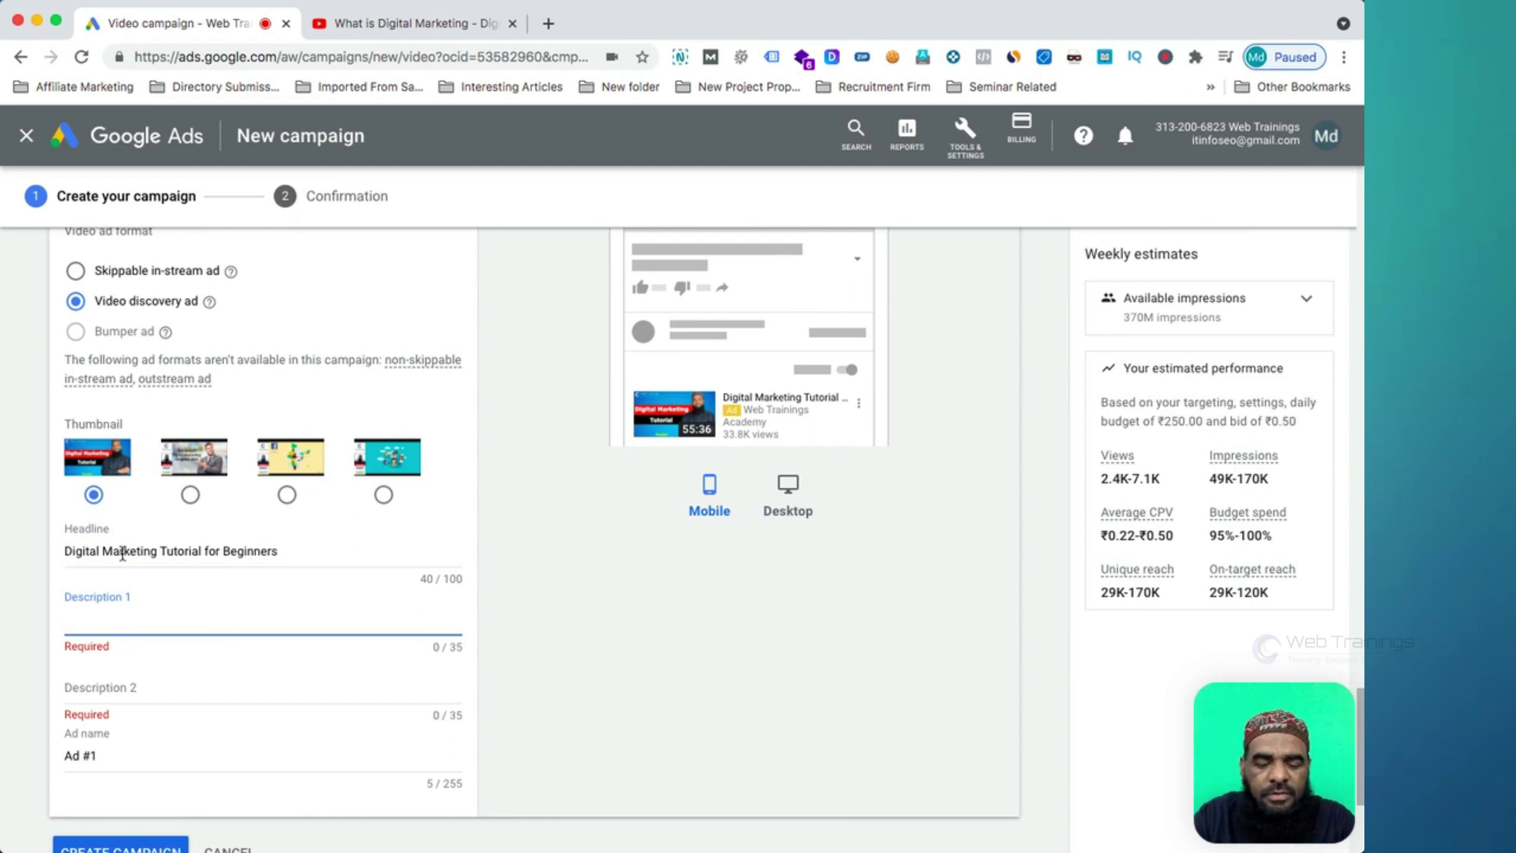
{"action": "type", "text": "Understa"}
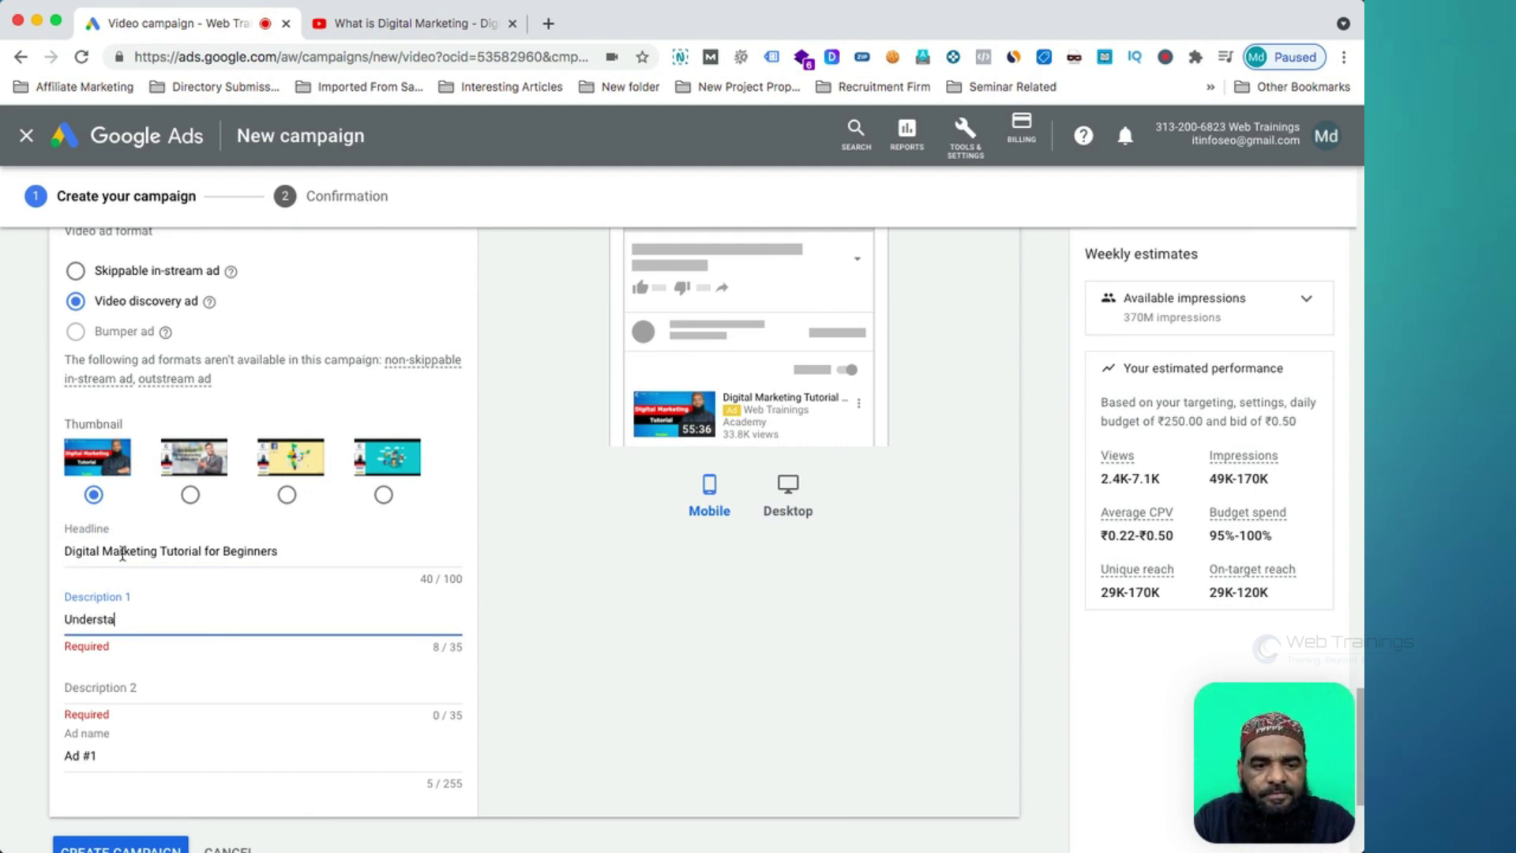
{"action": "type", "text": "nd the Fundam"}
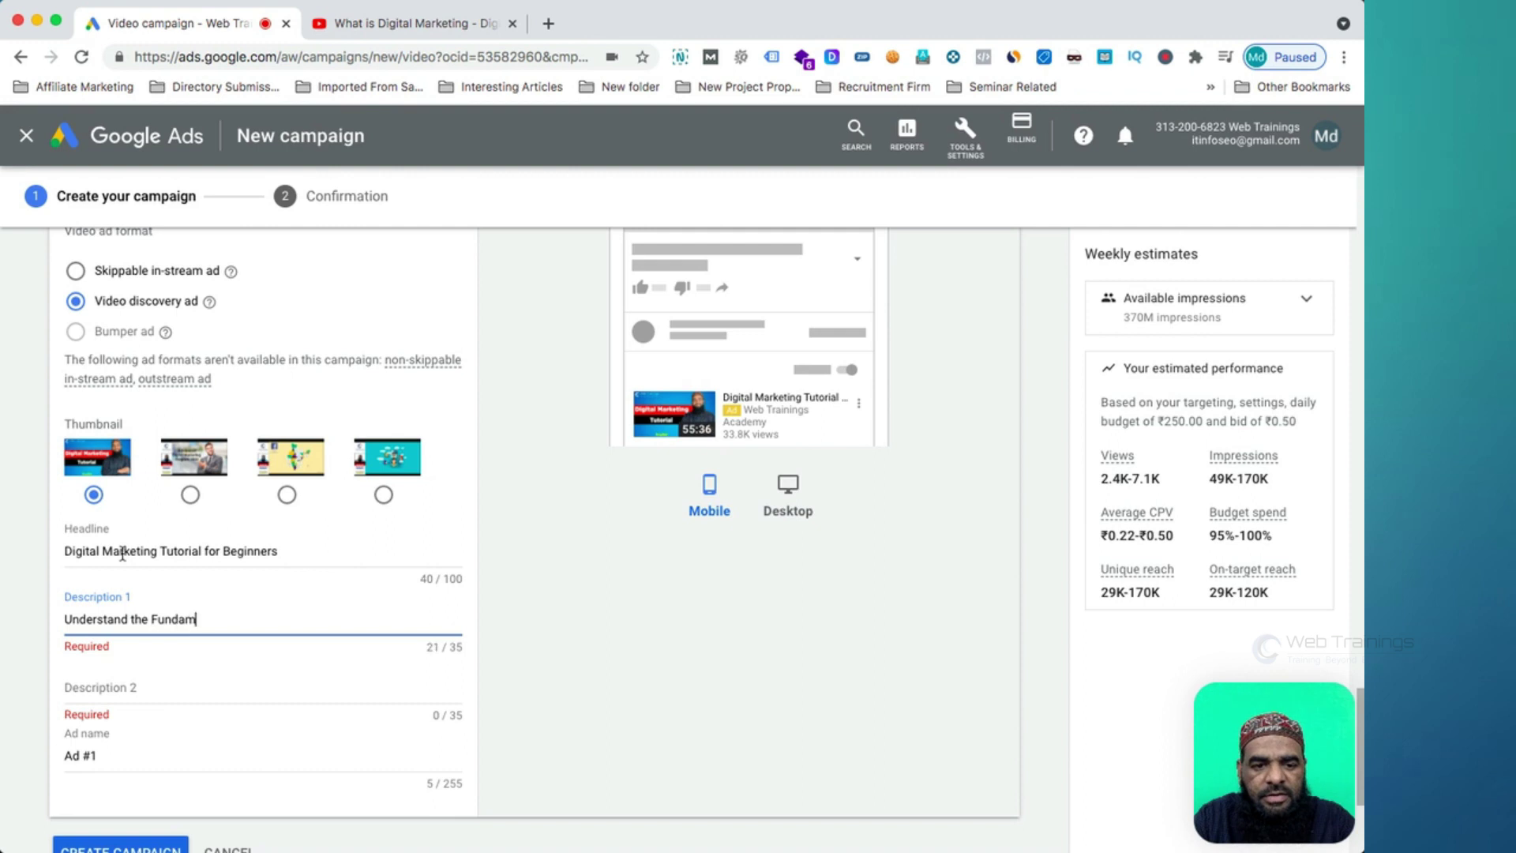
{"action": "type", "text": "entals of D"}
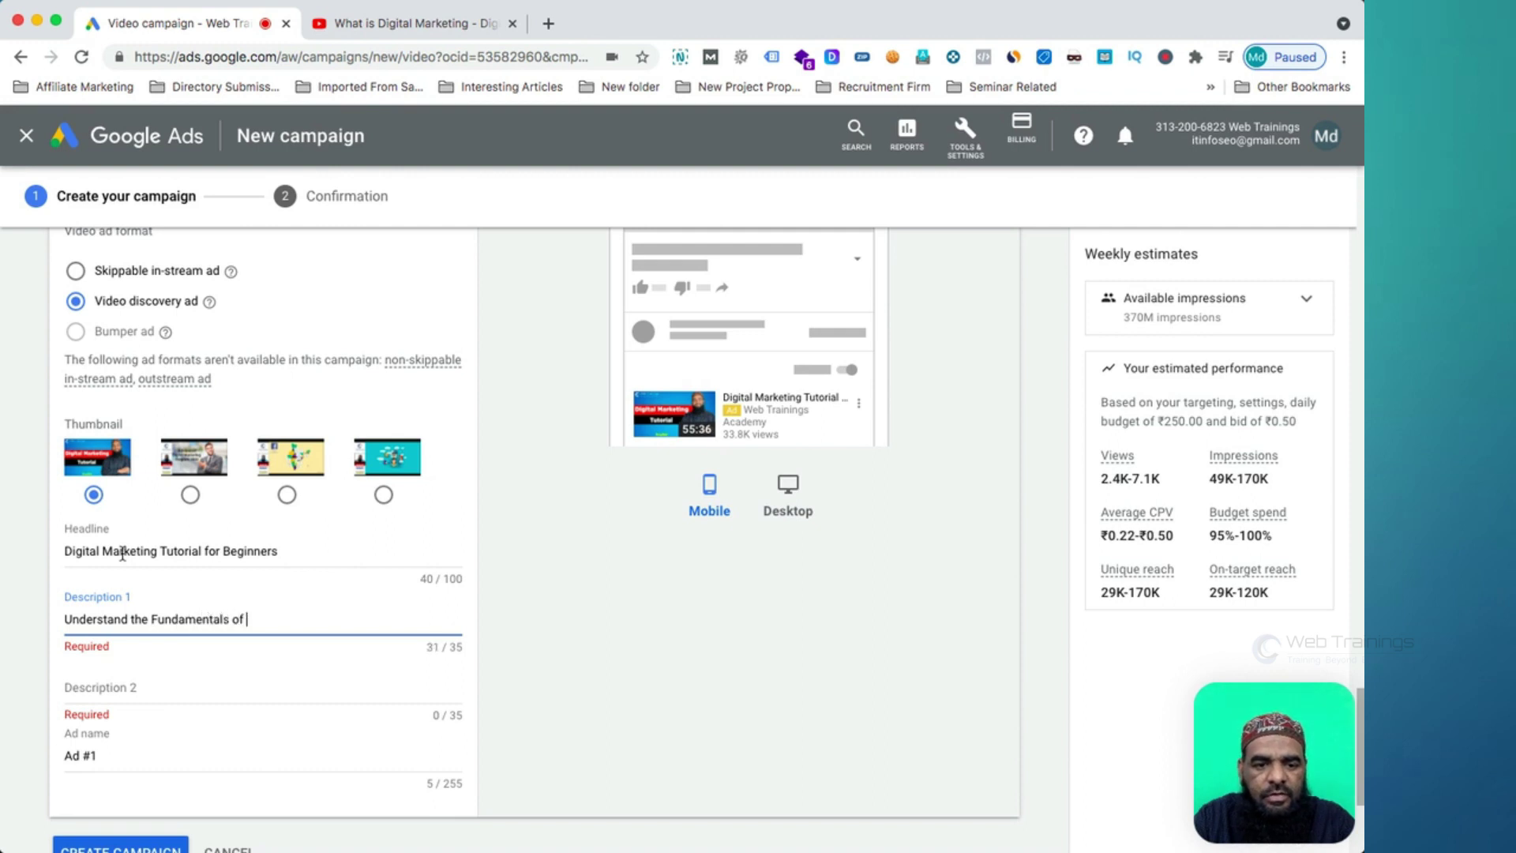
{"action": "key", "text": "BackSpace"}
{"action": "key", "text": "BackSpace"}
{"action": "key", "text": "super+a"}
{"action": "key", "text": "BackSpace"}
Step: Enter "Learn Digital Marketing Basics" as the ad's first description line
{"action": "type", "text": "Dig"}
{"action": "key", "text": "BackSpace"}
{"action": "key", "text": "BackSpace"}
{"action": "type", "text": "igital Marketing fTutori"}
{"action": "key", "text": "BackSpace"}
{"action": "key", "text": "BackSpace"}
{"action": "key", "text": "BackSpace"}
{"action": "key", "text": "BackSpace"}
{"action": "key", "text": "BackSpace"}
{"action": "key", "text": "BackSpace"}
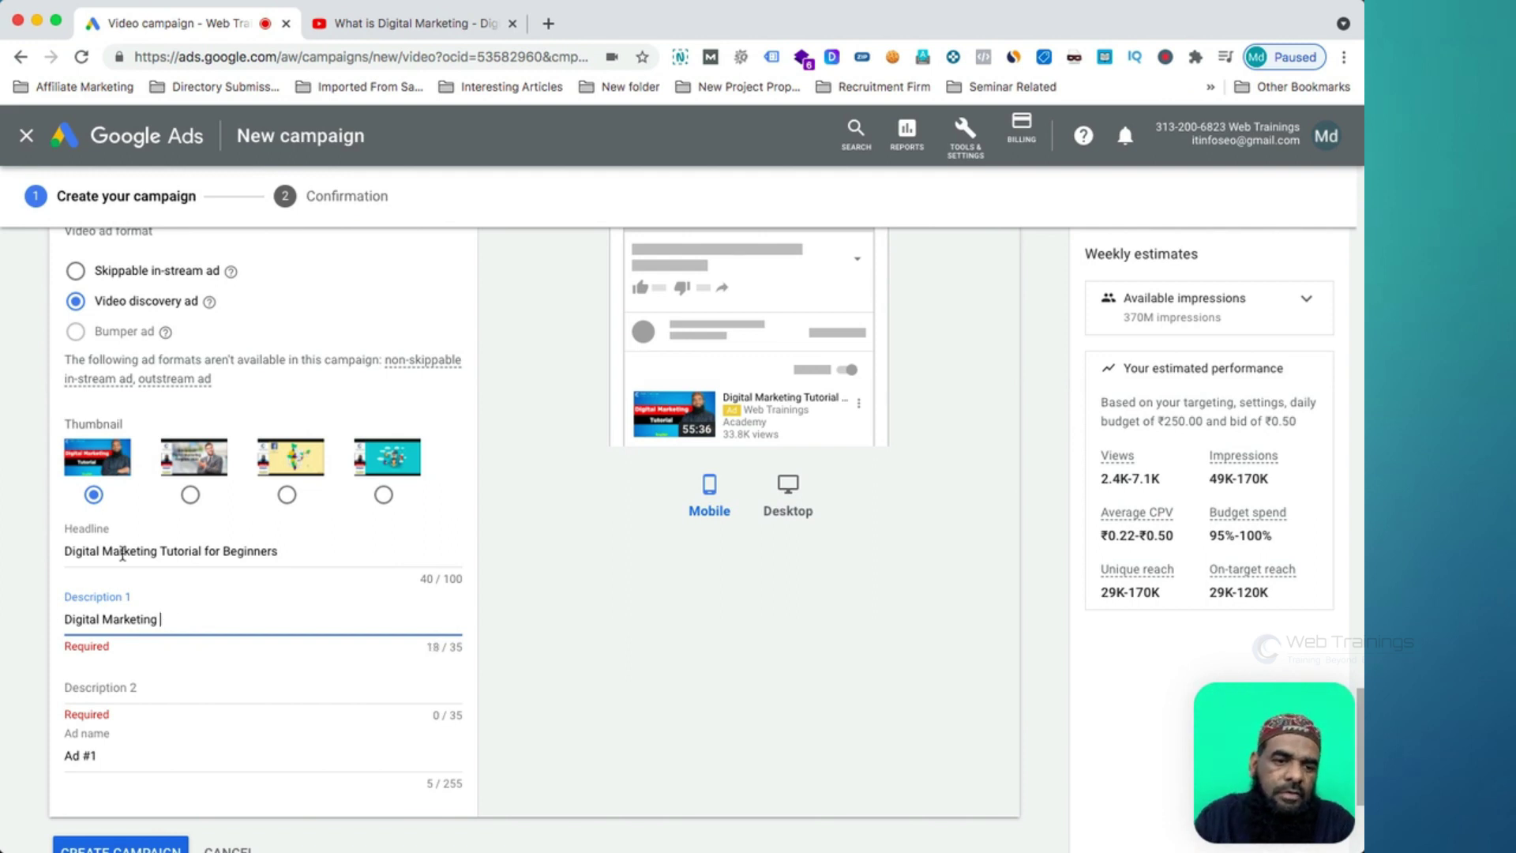
{"action": "left_click", "coordinate": [67, 619]}
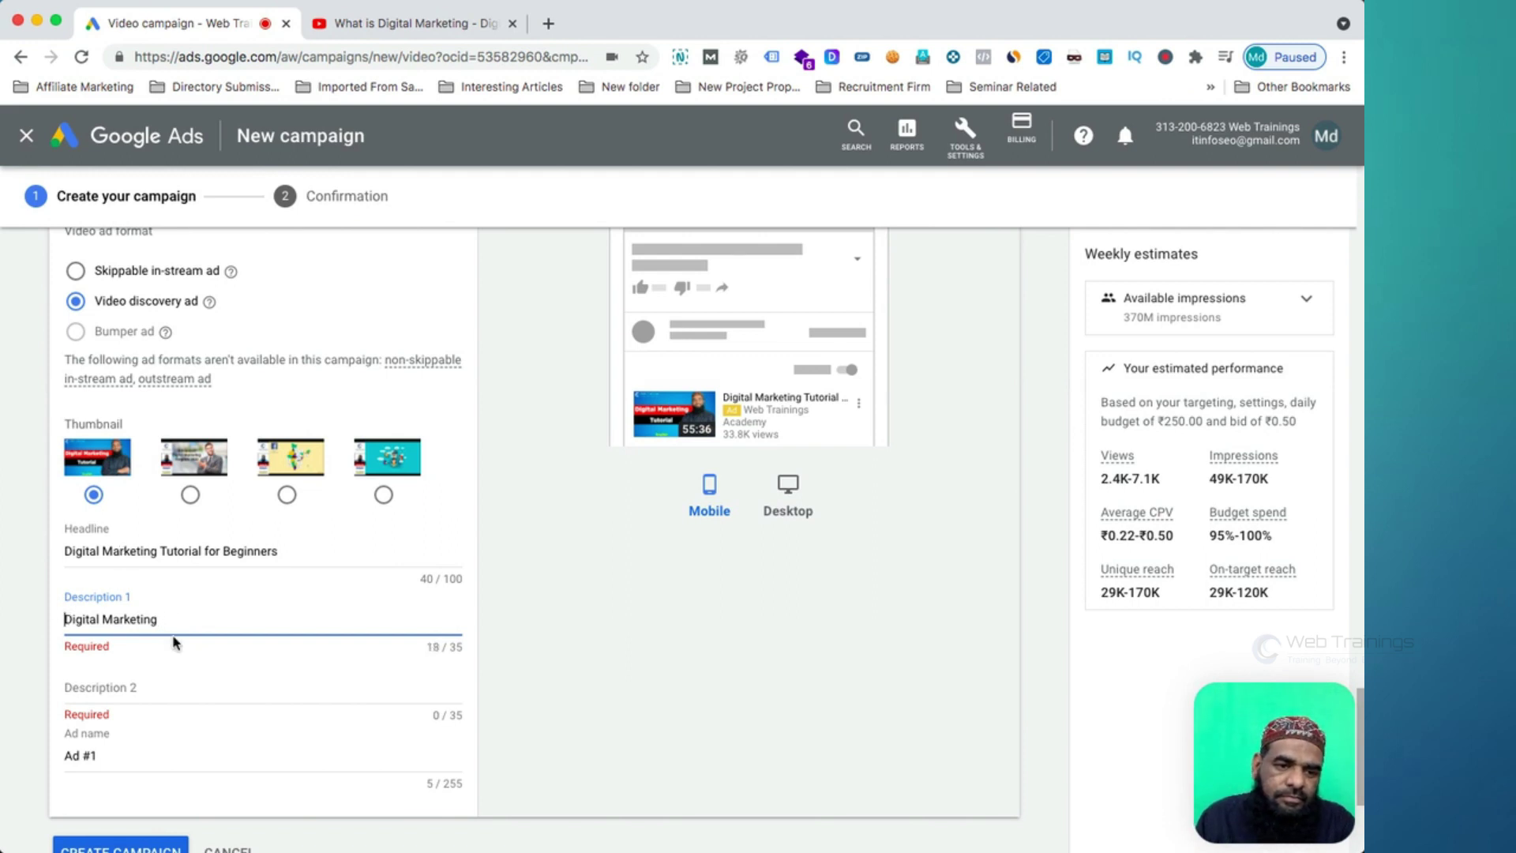
{"action": "type", "text": "Learn "}
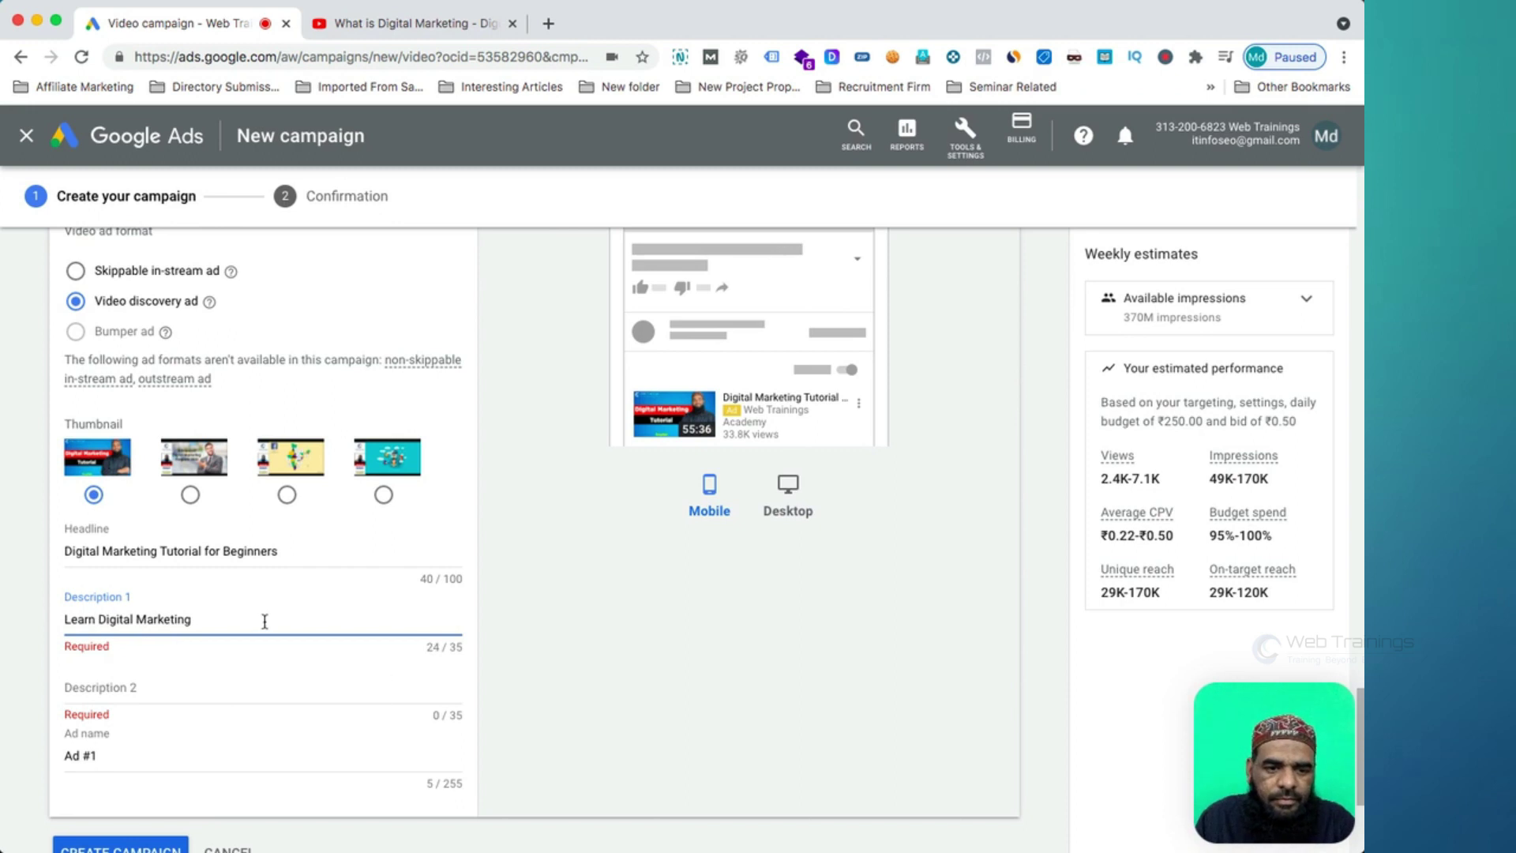
{"action": "type", "text": "basics"}
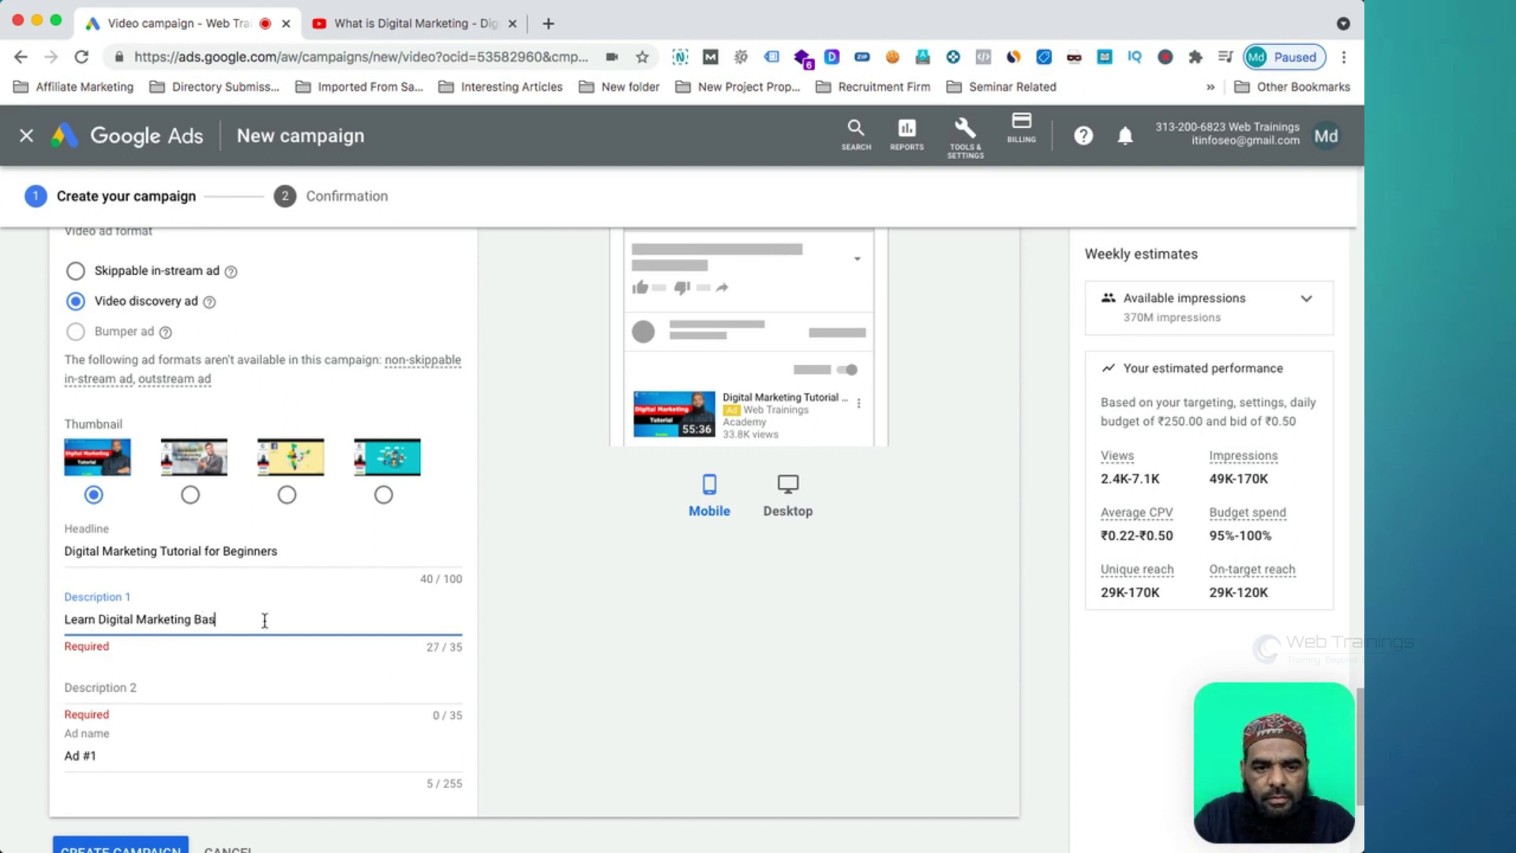
{"action": "key", "text": "Tab"}
Step: Enter "Subscribe and Watch Free Videos" as the ad's second description line
{"action": "key", "text": "Tab"}
{"action": "key", "text": "shift+Tab"}
{"action": "type", "text": "Subsribe"}
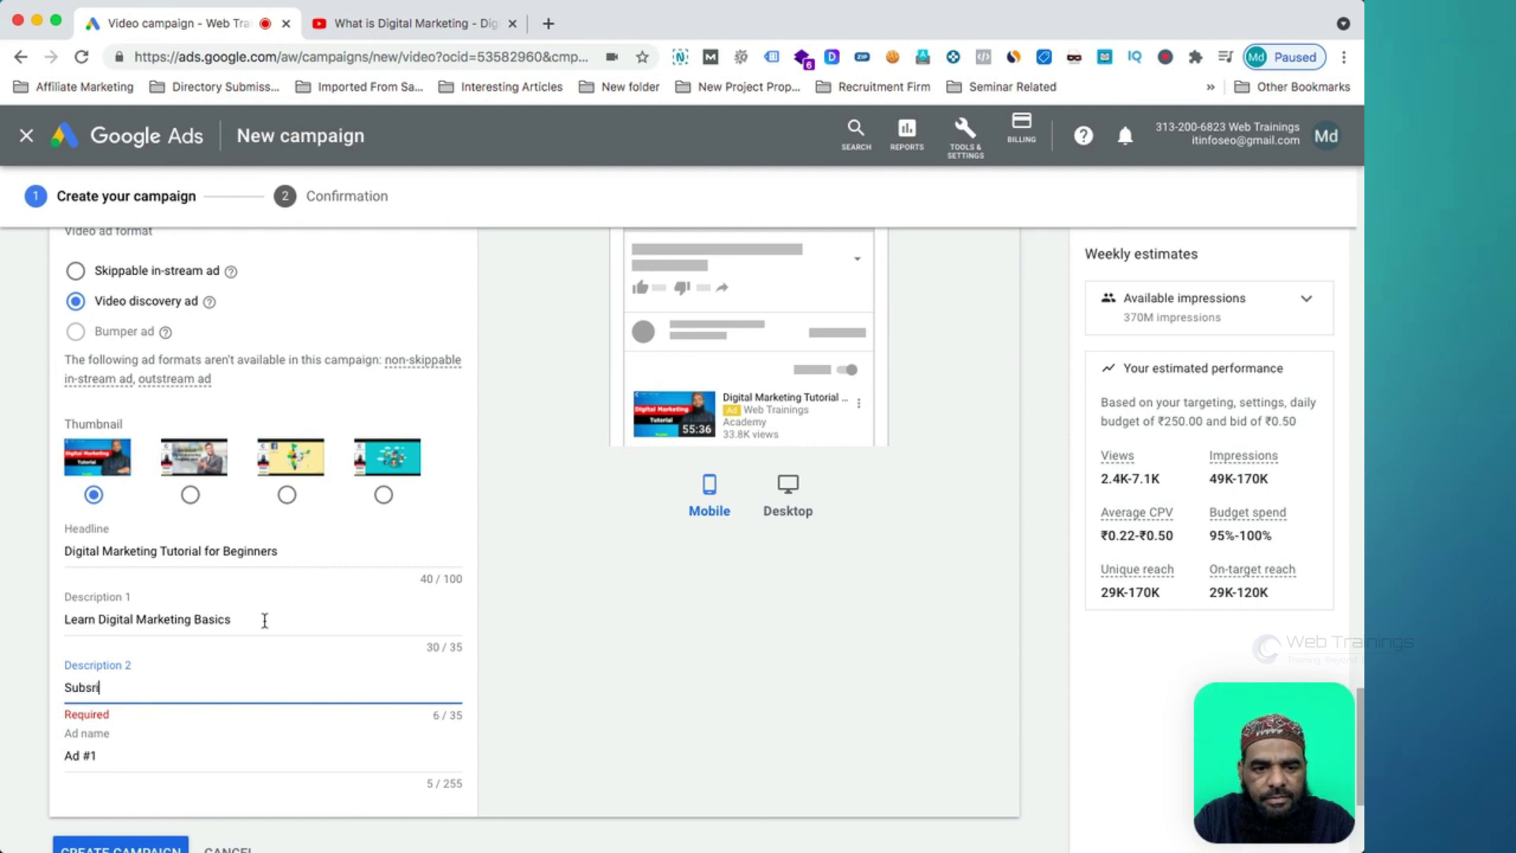
{"action": "key", "text": "BackSpace"}
{"action": "key", "text": "BackSpace"}
{"action": "key", "text": "BackSpace"}
{"action": "key", "text": "BackSpace"}
{"action": "key", "text": "BackSpace"}
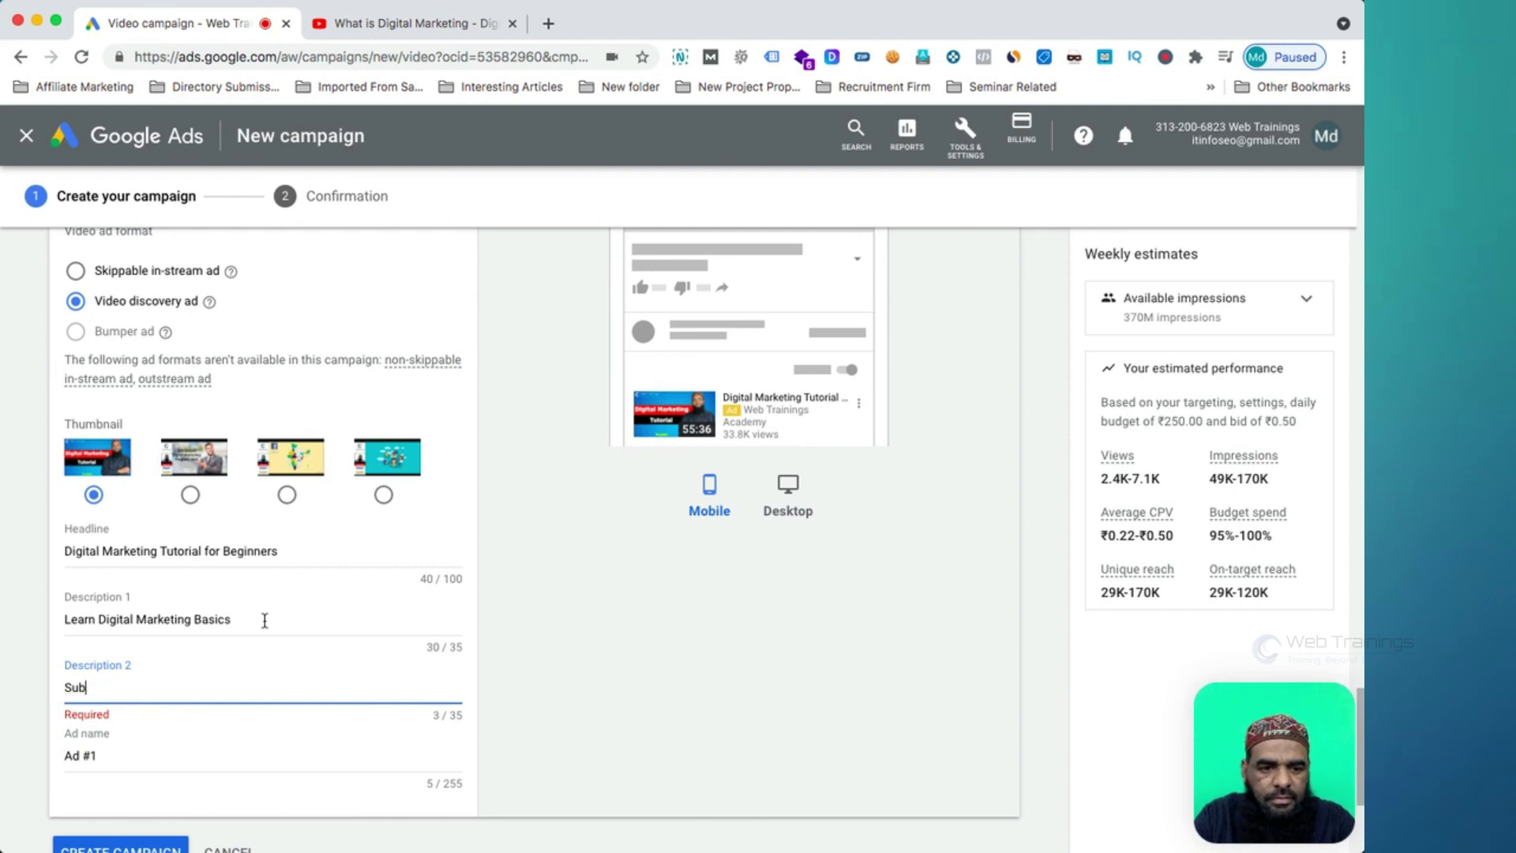
{"action": "type", "text": "scribe abd"}
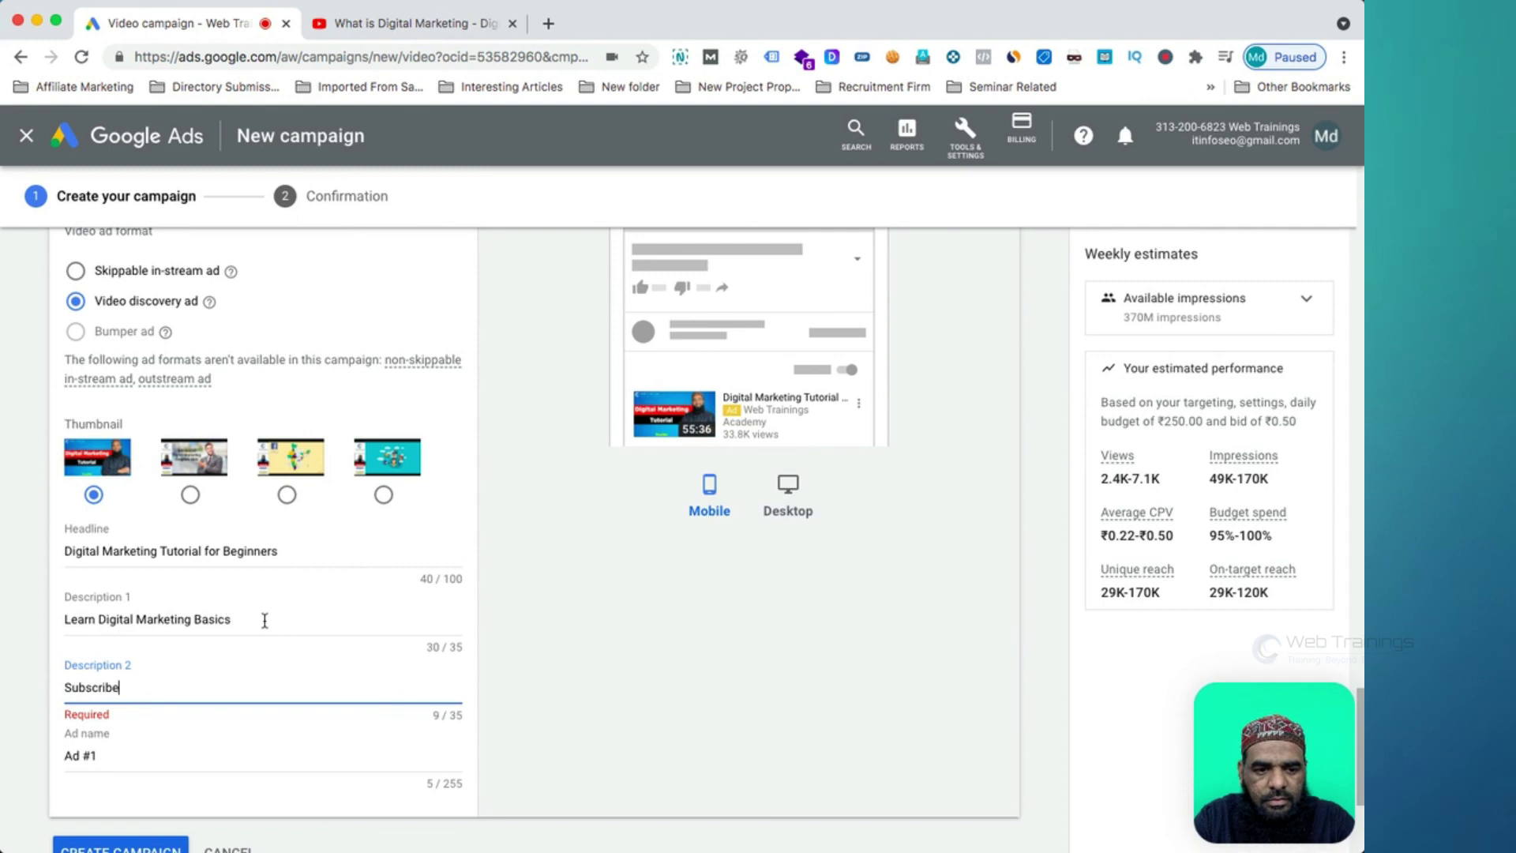
{"action": "key", "text": "BackSpace"}
{"action": "key", "text": "BackSpace"}
{"action": "key", "text": "BackSpace"}
{"action": "type", "text": "nd"}
{"action": "key", "text": "BackSpace"}
{"action": "key", "text": "BackSpace"}
{"action": "type", "text": "nd "}
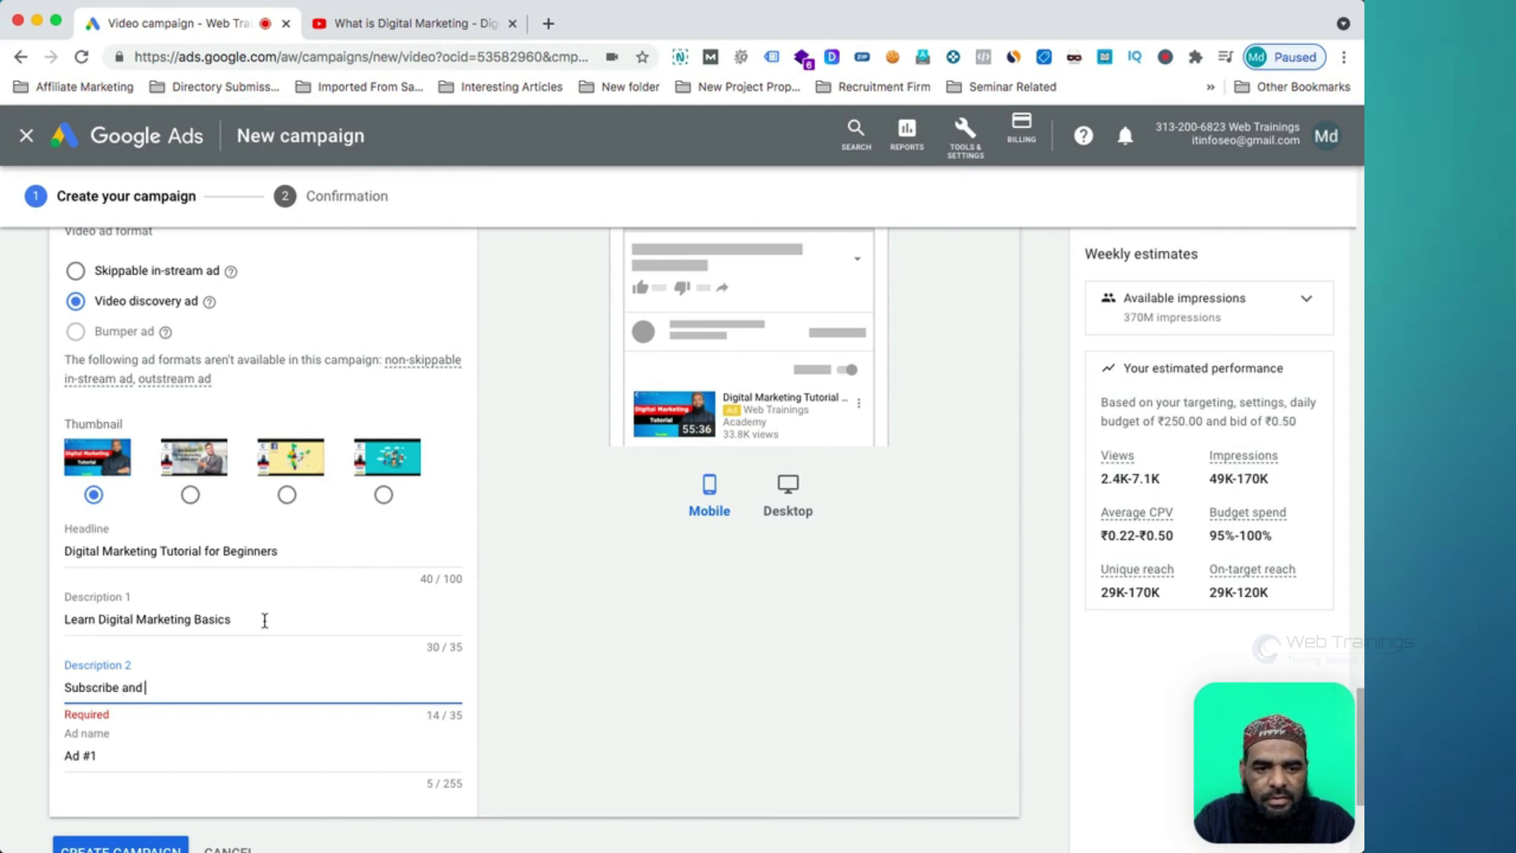
{"action": "type", "text": "Watch "}
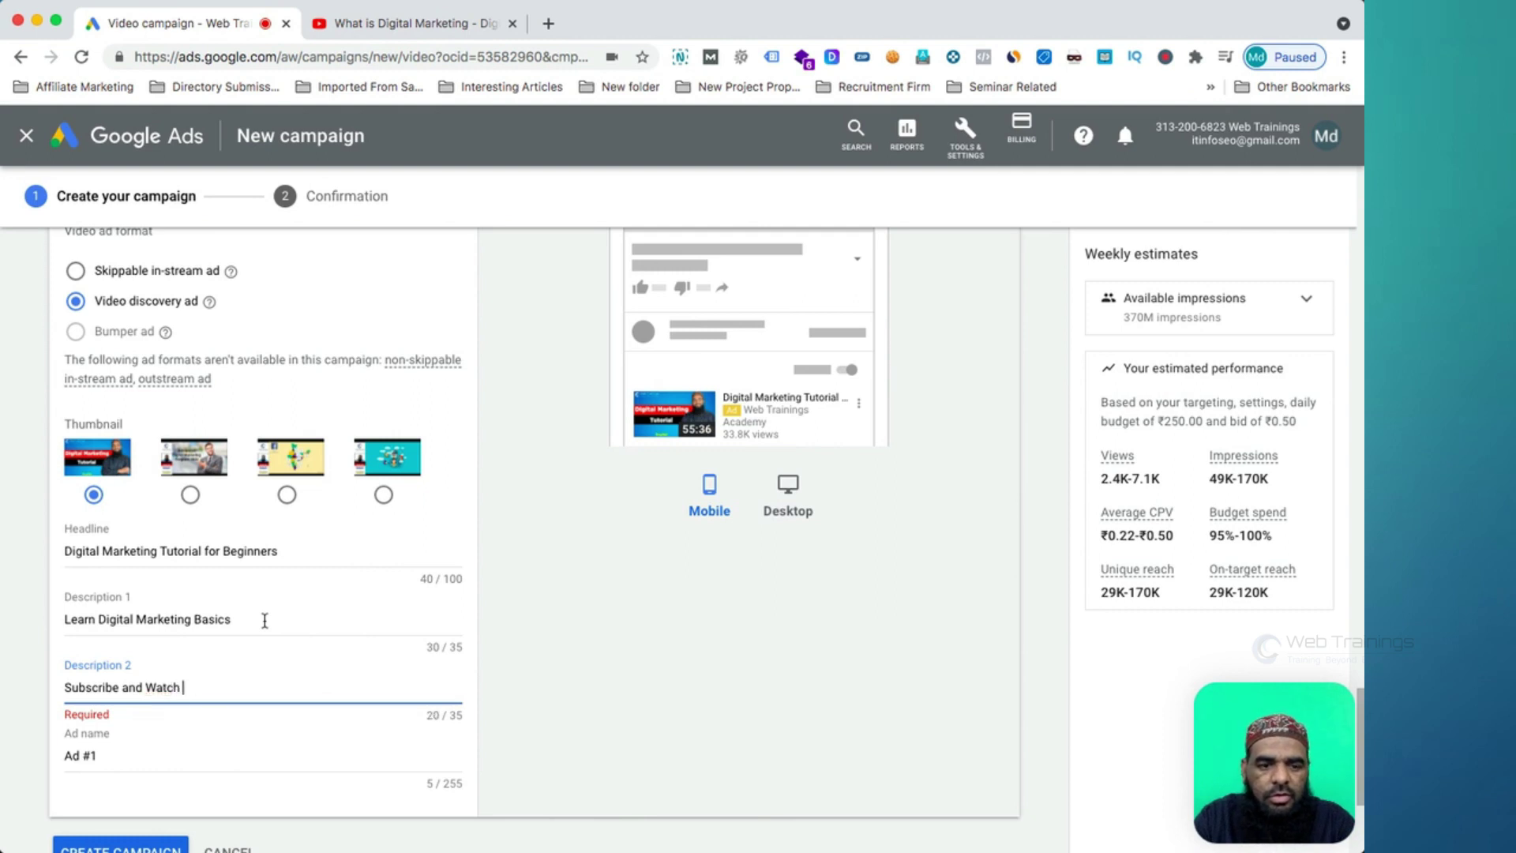
{"action": "type", "text": "More"}
{"action": "key", "text": "BackSpace"}
{"action": "key", "text": "BackSpace"}
{"action": "key", "text": "BackSpace"}
{"action": "type", "text": "Free Videos"}
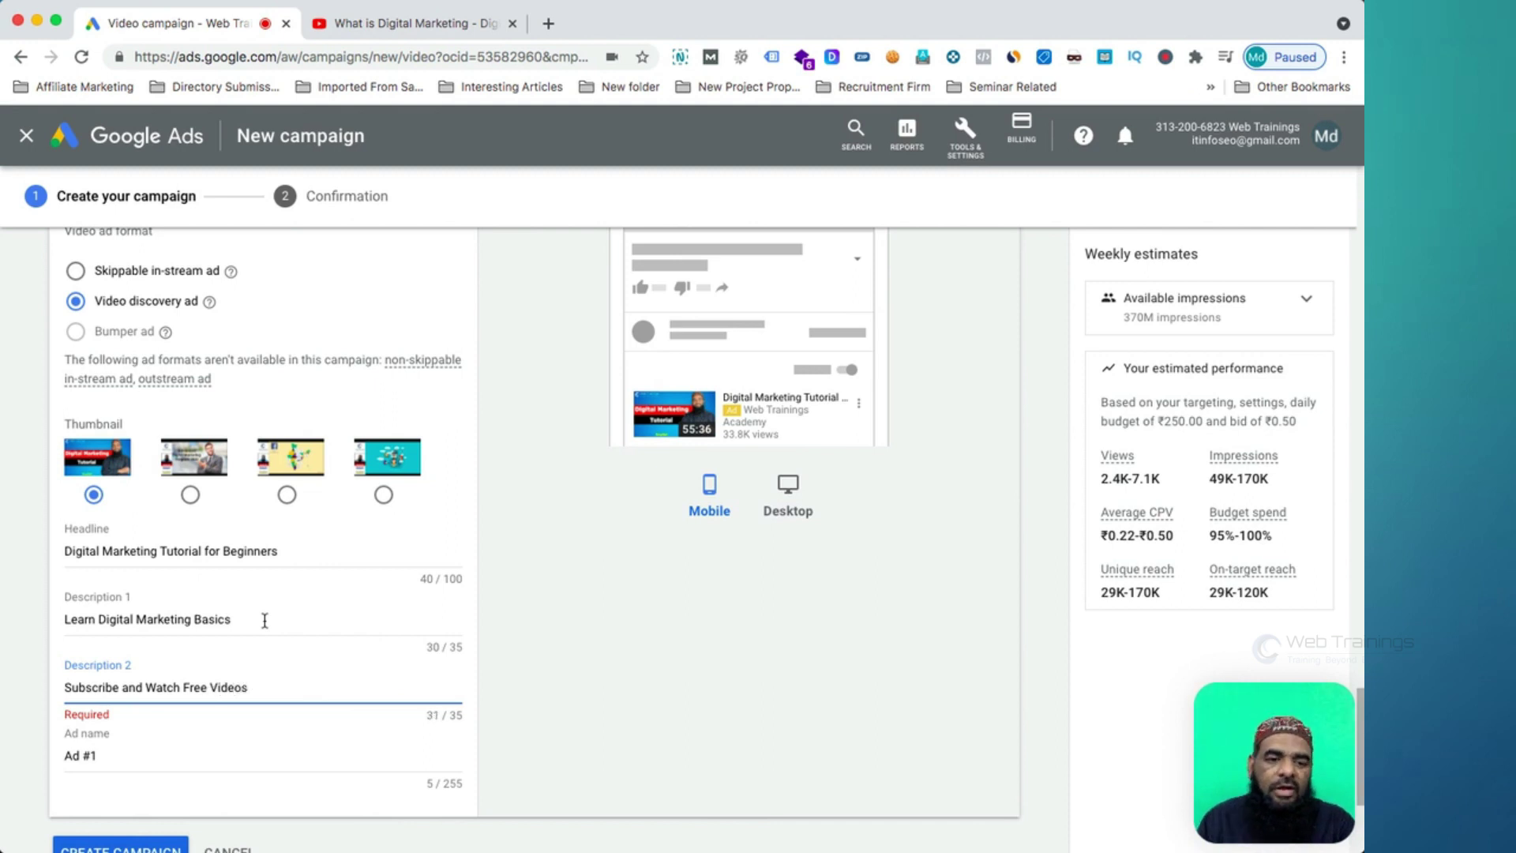
Step: Rename the ad as "DM - English"
{"action": "left_click_drag", "start_coordinate": [247, 768], "coordinate": [64, 757]}
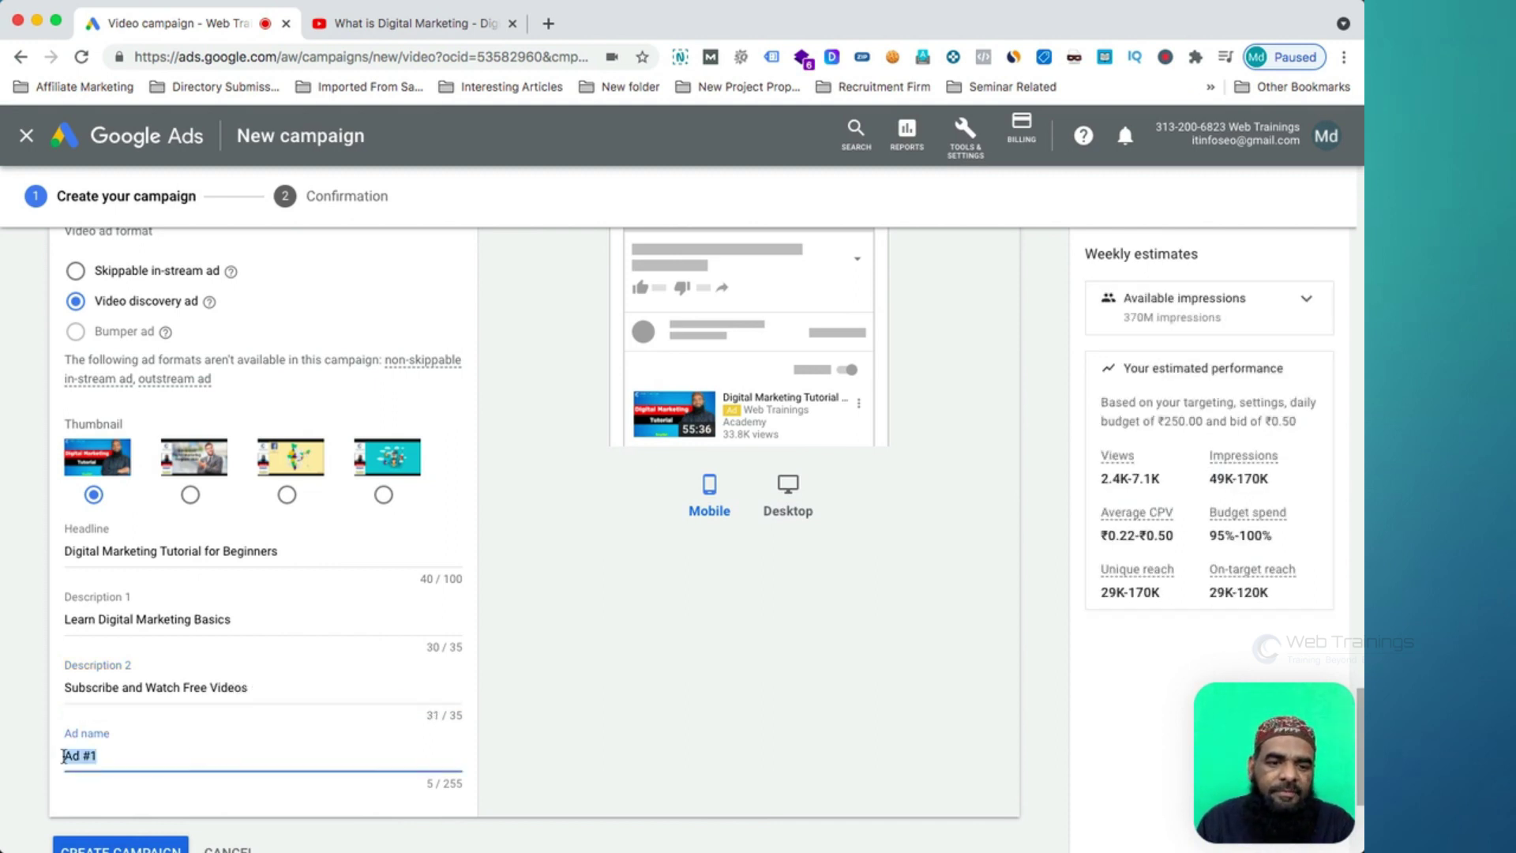
{"action": "type", "text": "DiM "}
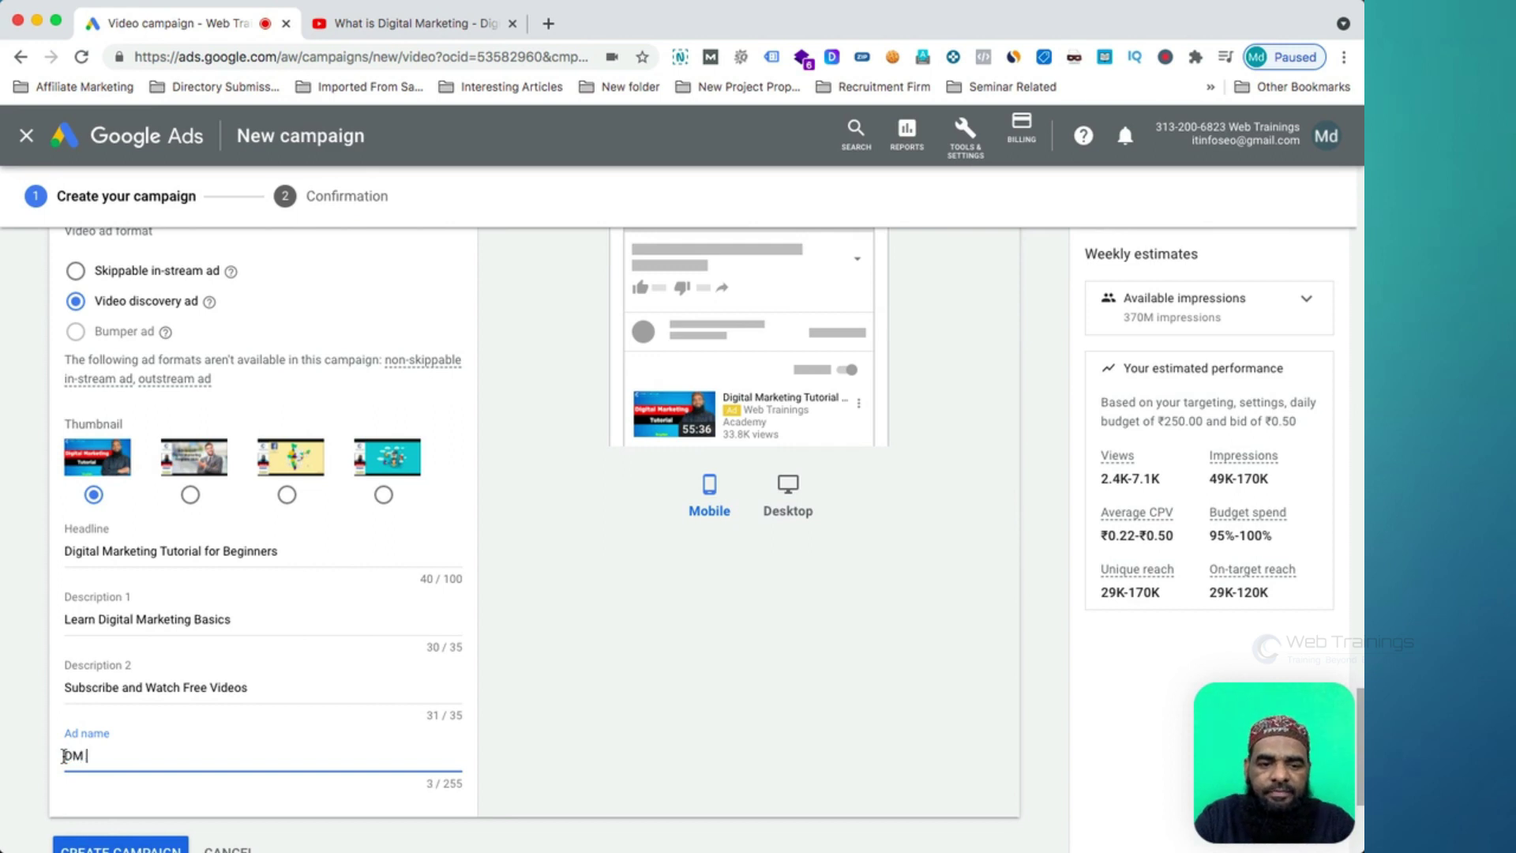
{"action": "type", "text": "- English"}
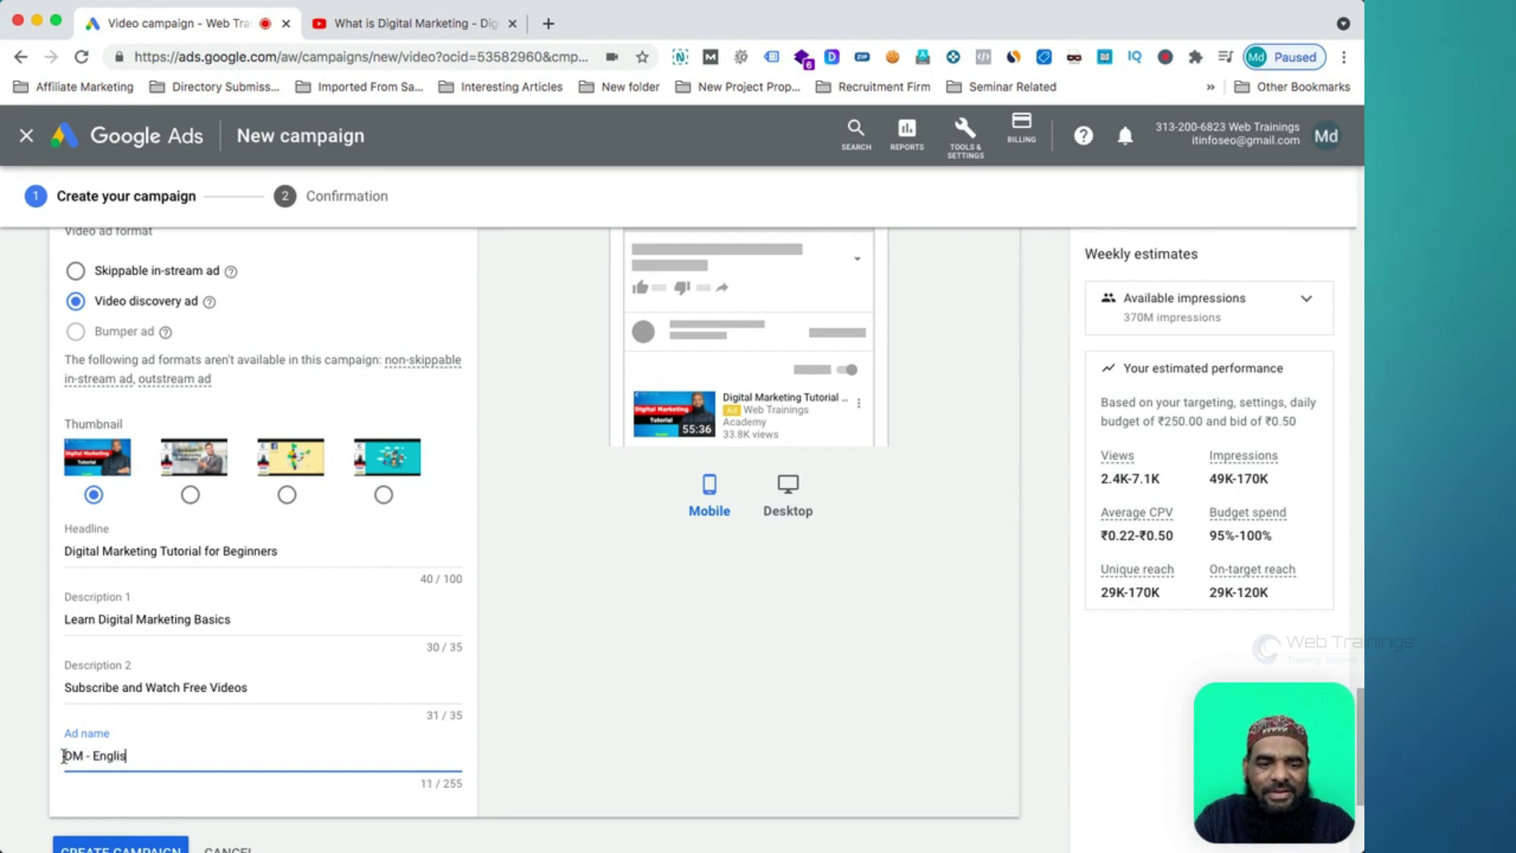
Step: Review the estimated weekly performance, create the campaign and continue to its ad groups overview
{"action": "scroll", "coordinate": [1135, 348], "scroll_direction": "up", "scroll_amount": 1}
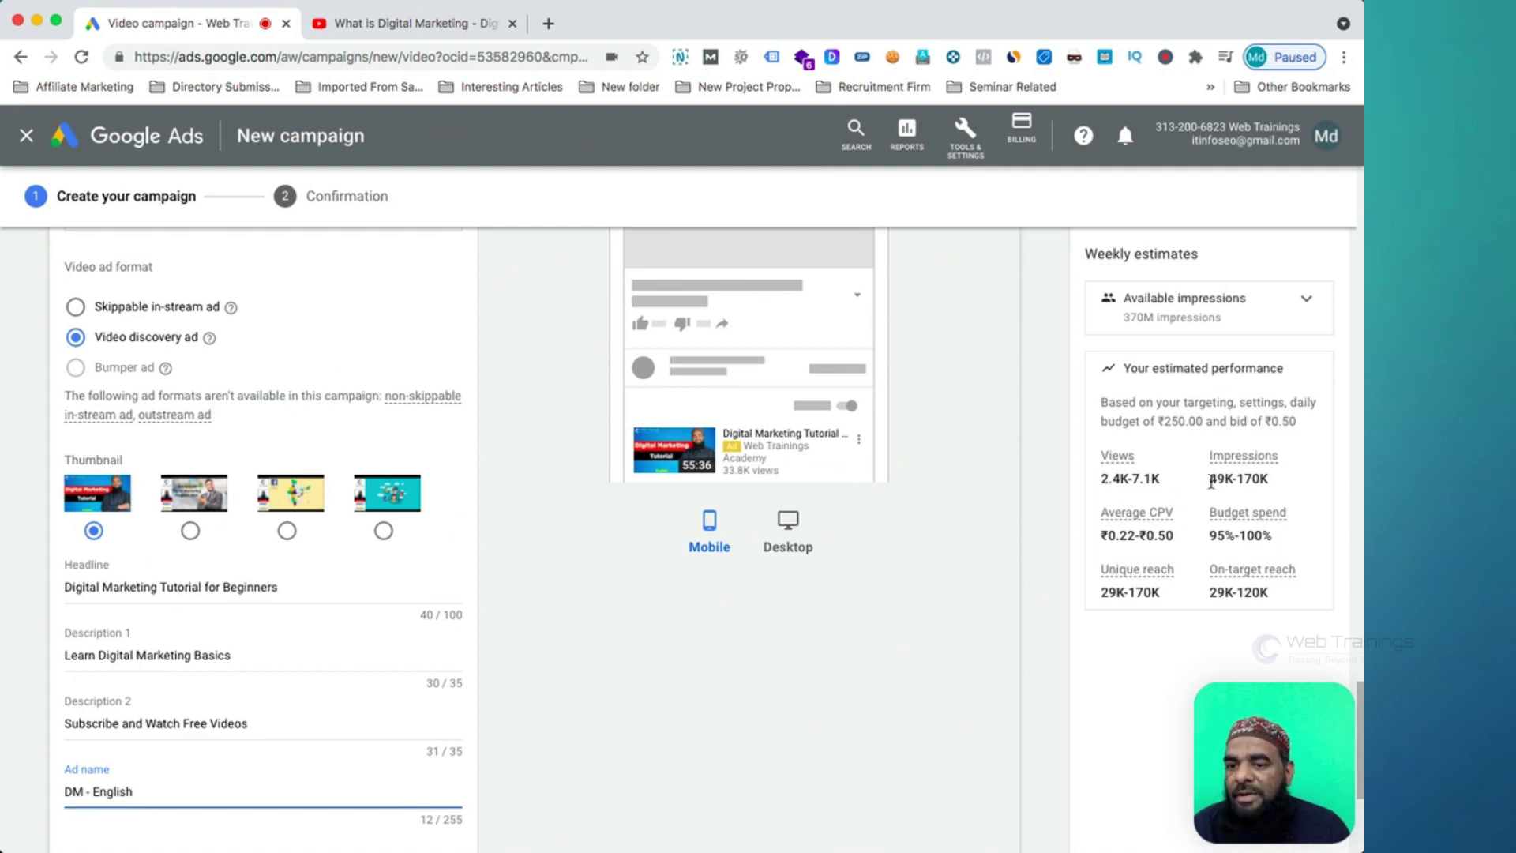
{"action": "left_click_drag", "start_coordinate": [1102, 368], "coordinate": [1239, 483]}
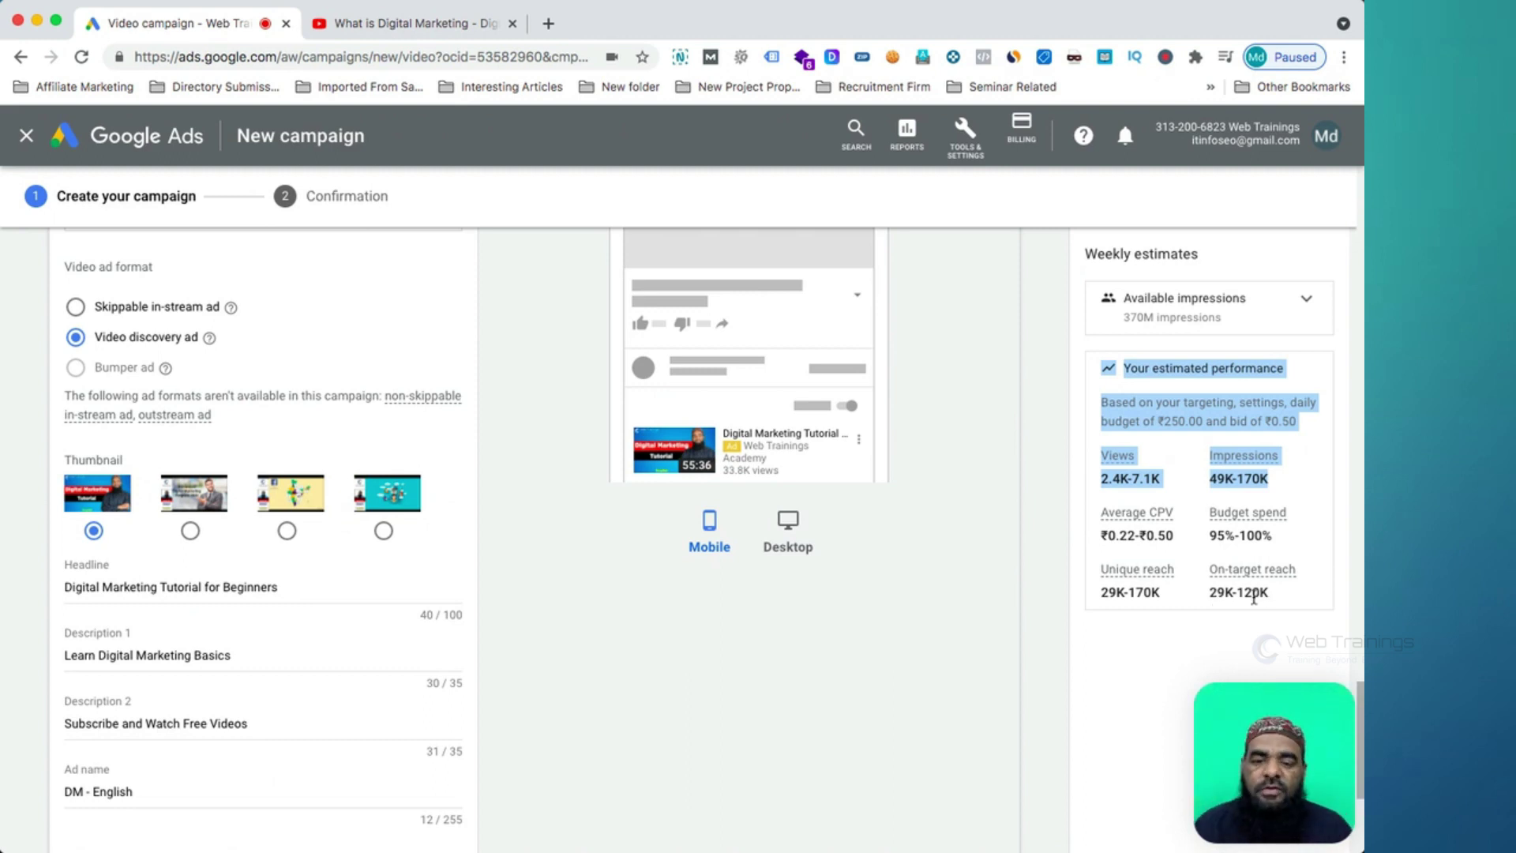
{"action": "scroll", "coordinate": [784, 525], "scroll_direction": "up", "scroll_amount": 2}
{"action": "scroll", "coordinate": [782, 528], "scroll_direction": "down", "scroll_amount": 5}
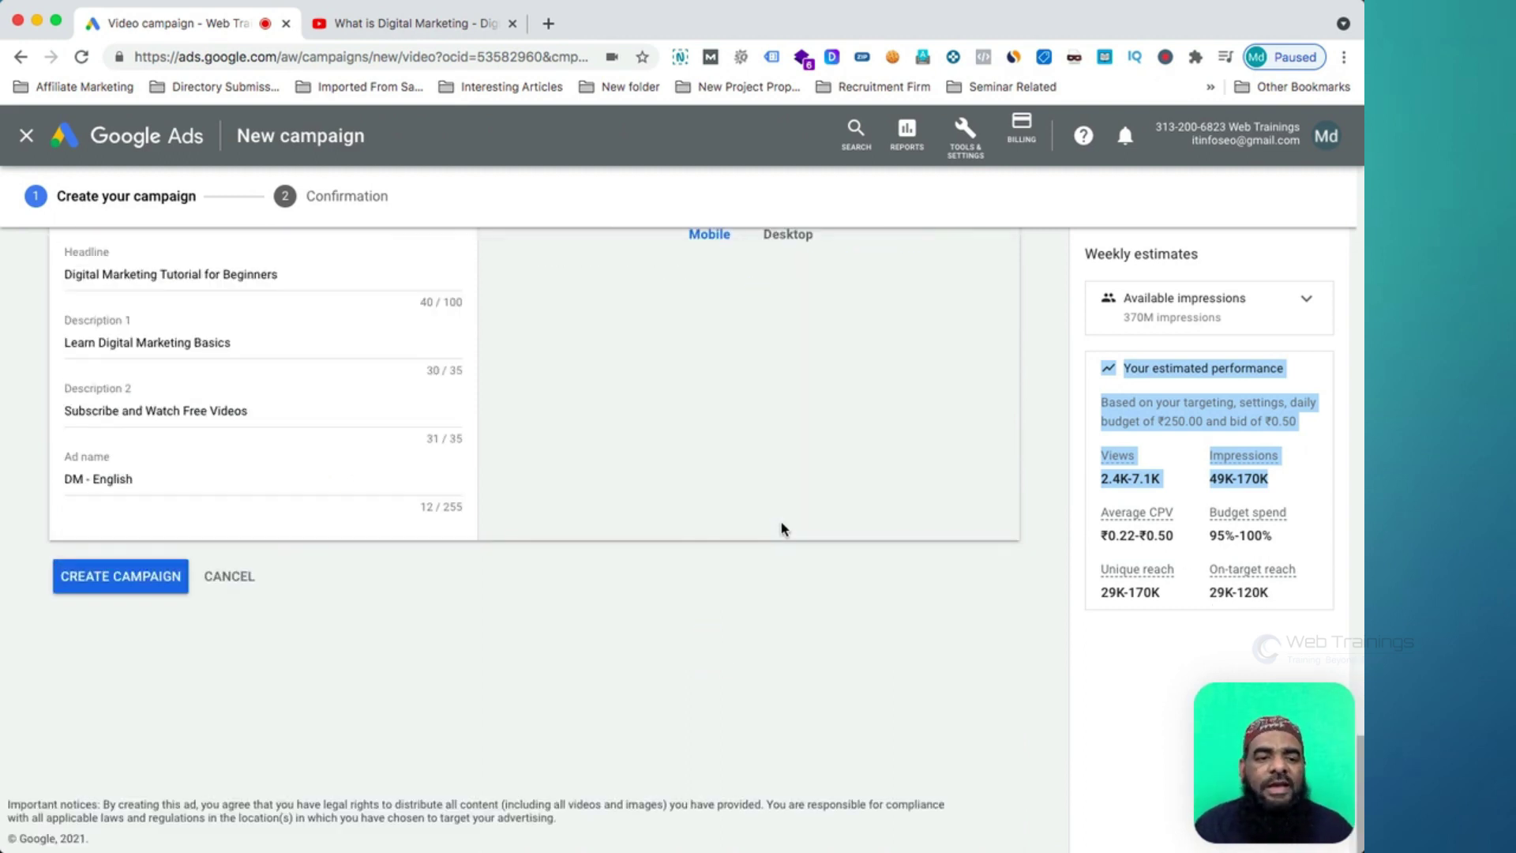
{"action": "left_click", "coordinate": [126, 577]}
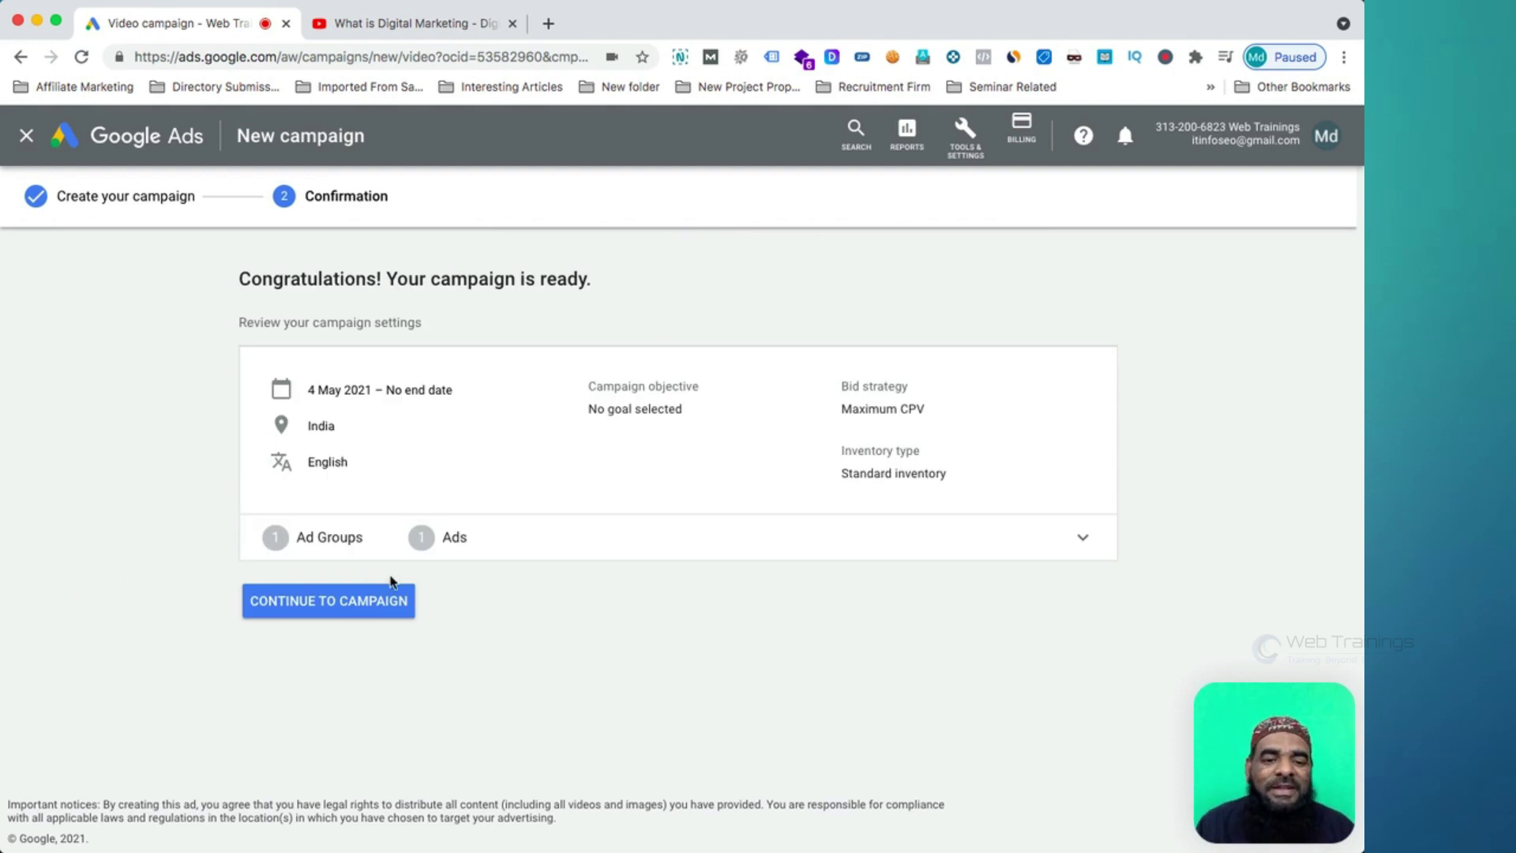
{"action": "left_click", "coordinate": [356, 601]}
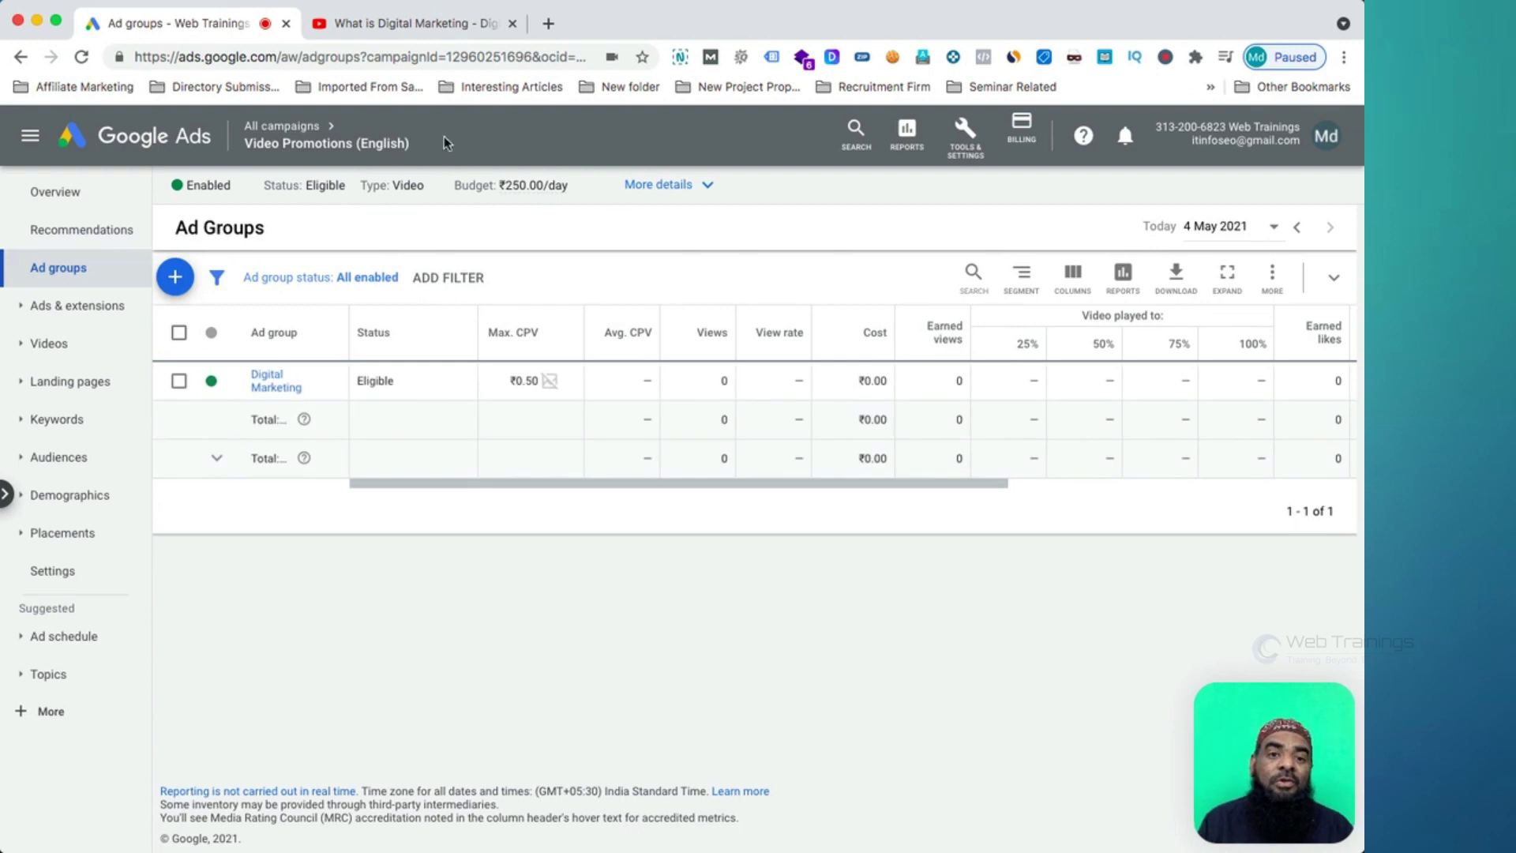
Step: Close the browser tab with the YouTube video and return to the campaign's ad groups in Google Ads
{"action": "left_click", "coordinate": [457, 25]}
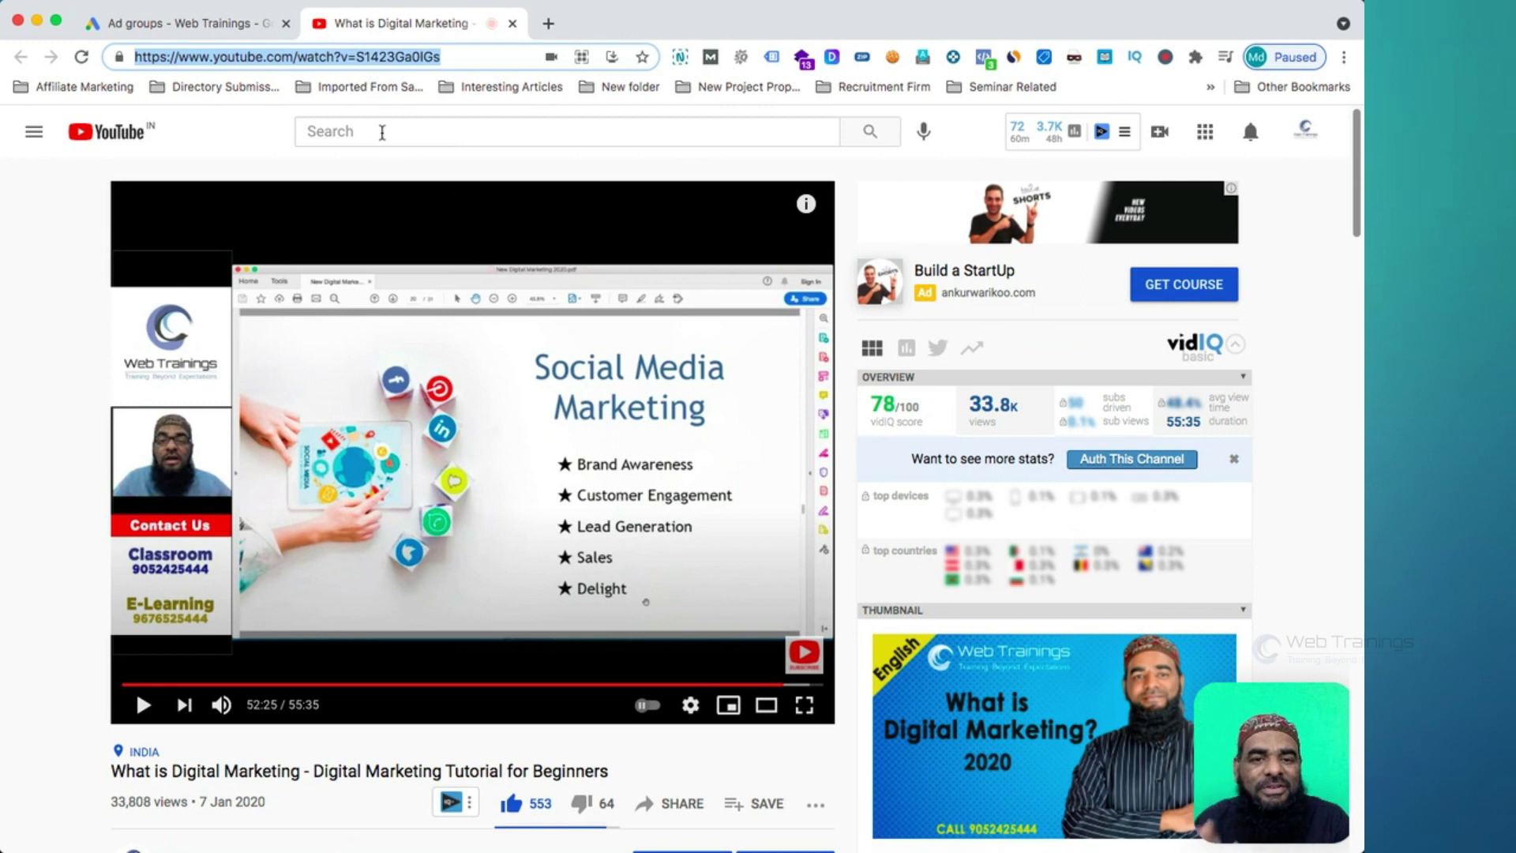
{"action": "left_click", "coordinate": [511, 23]}
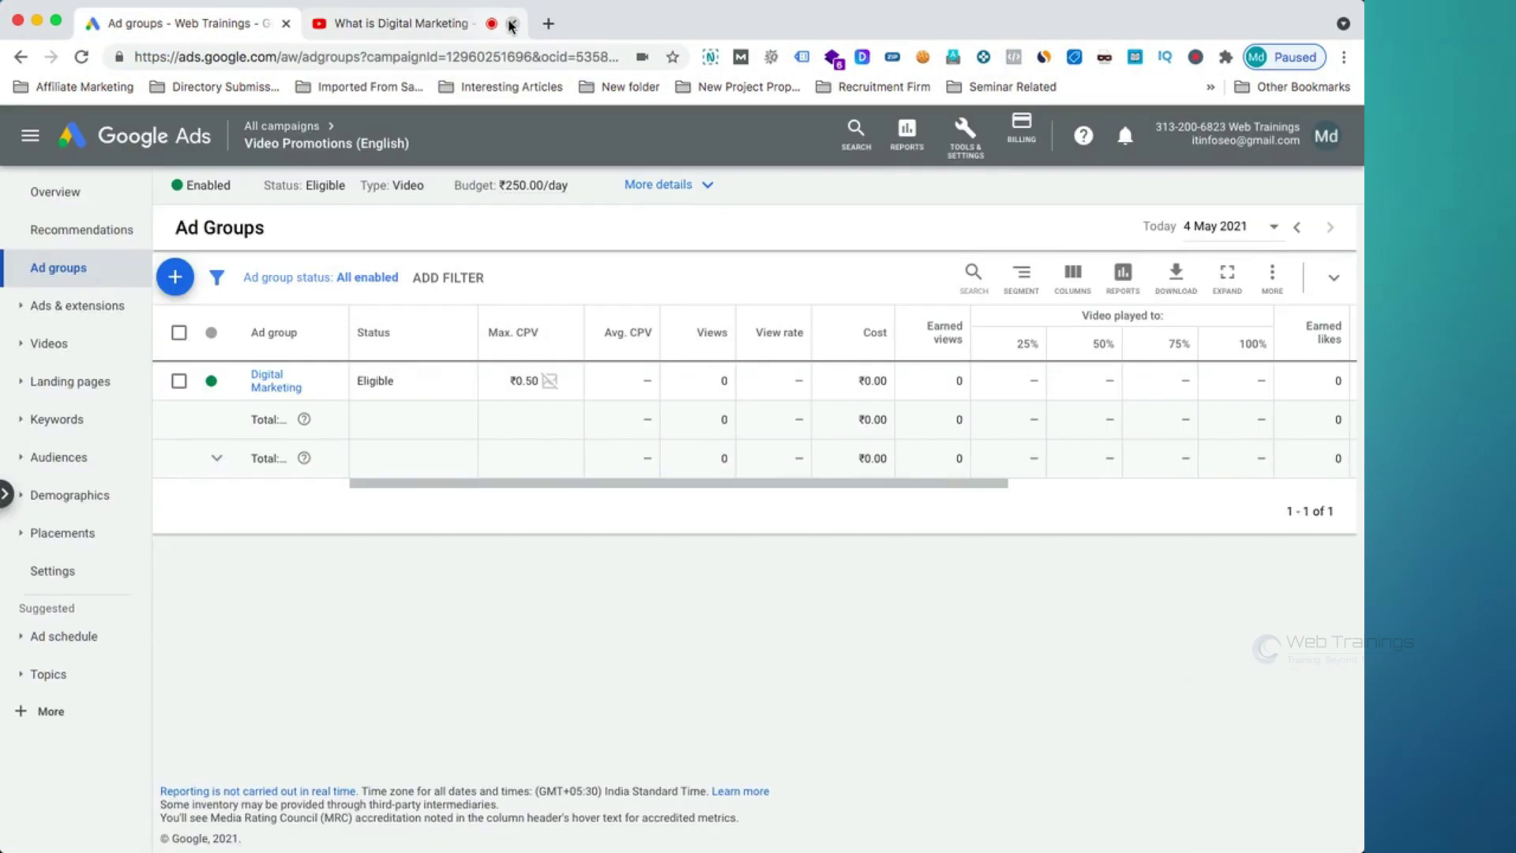